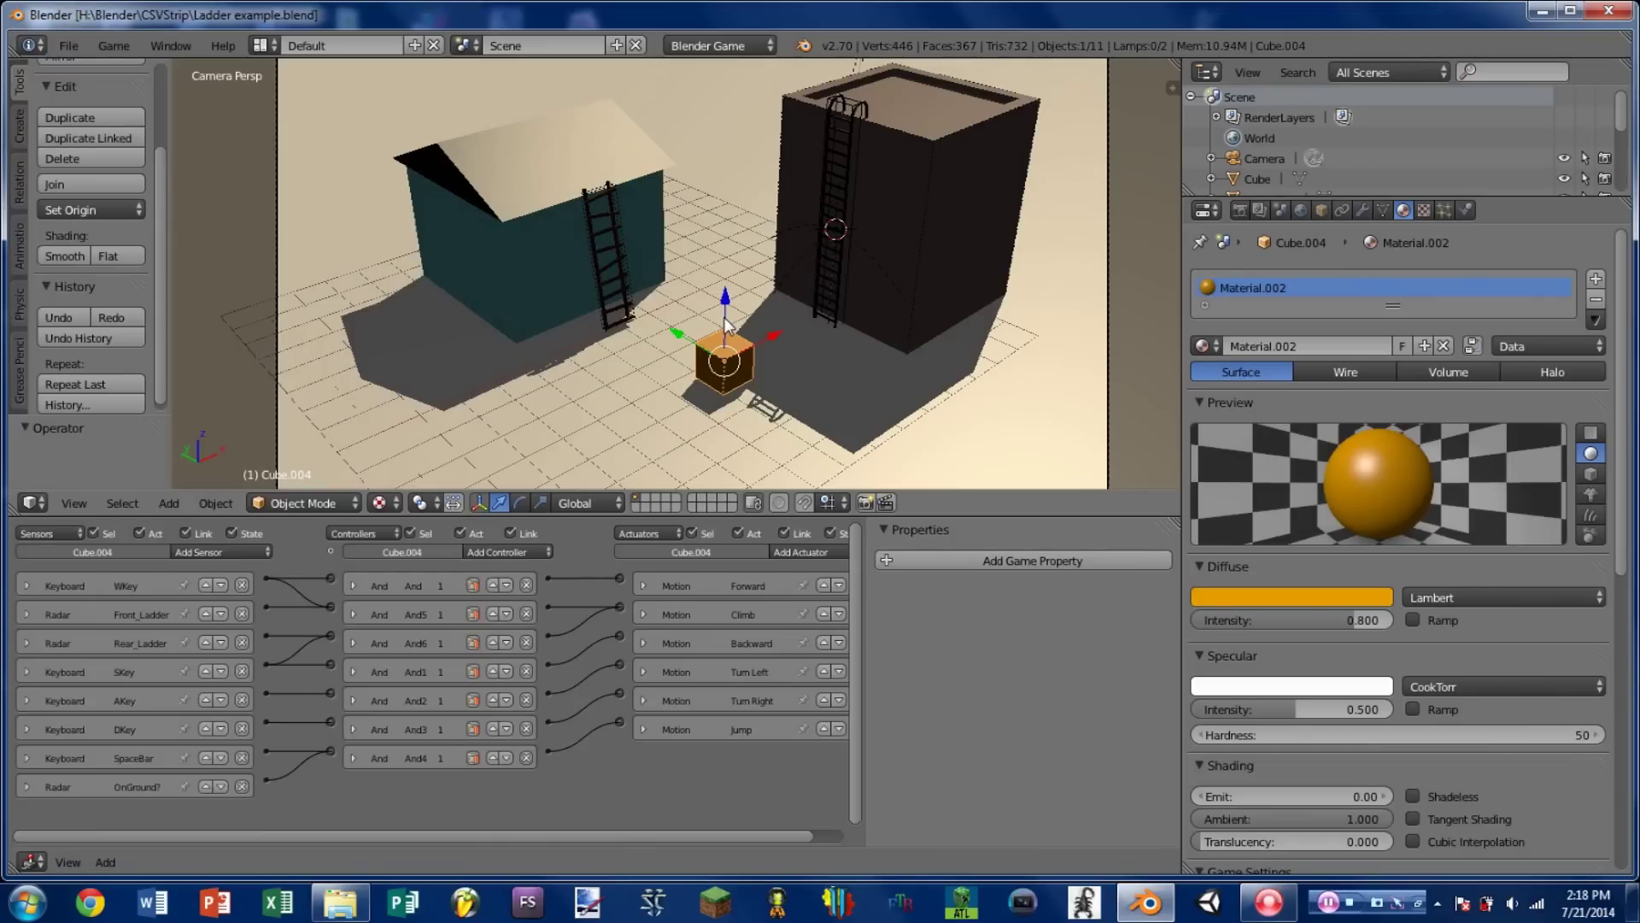
Run the game and test moving, turning and jumping with the orange cube
key(p)
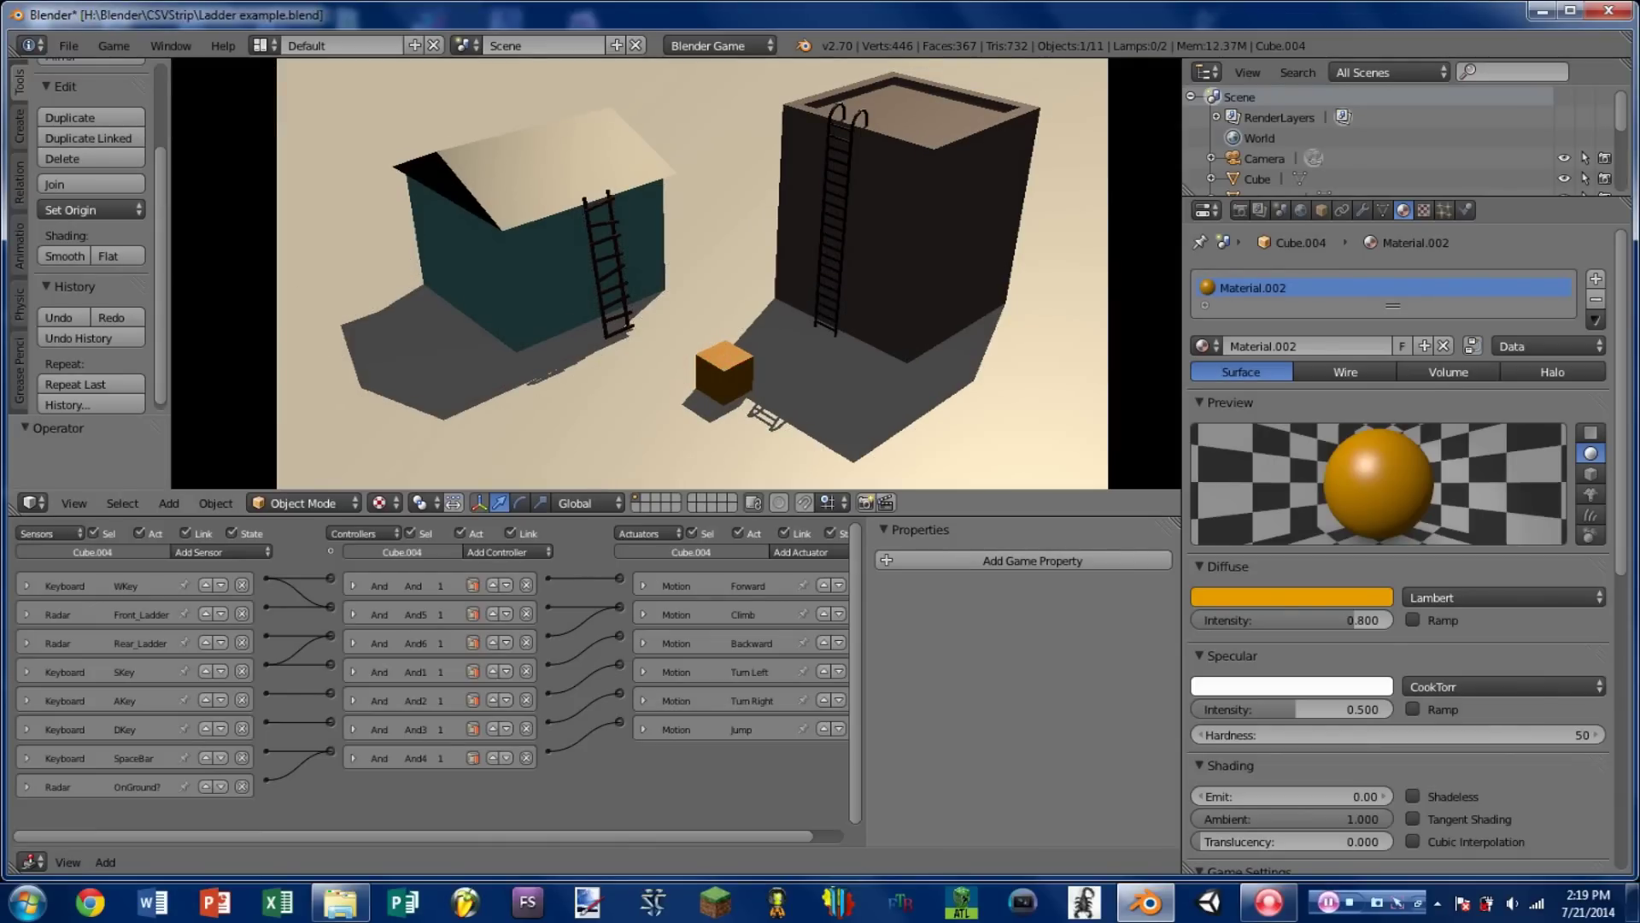
key(a)
key(w)
key(d)
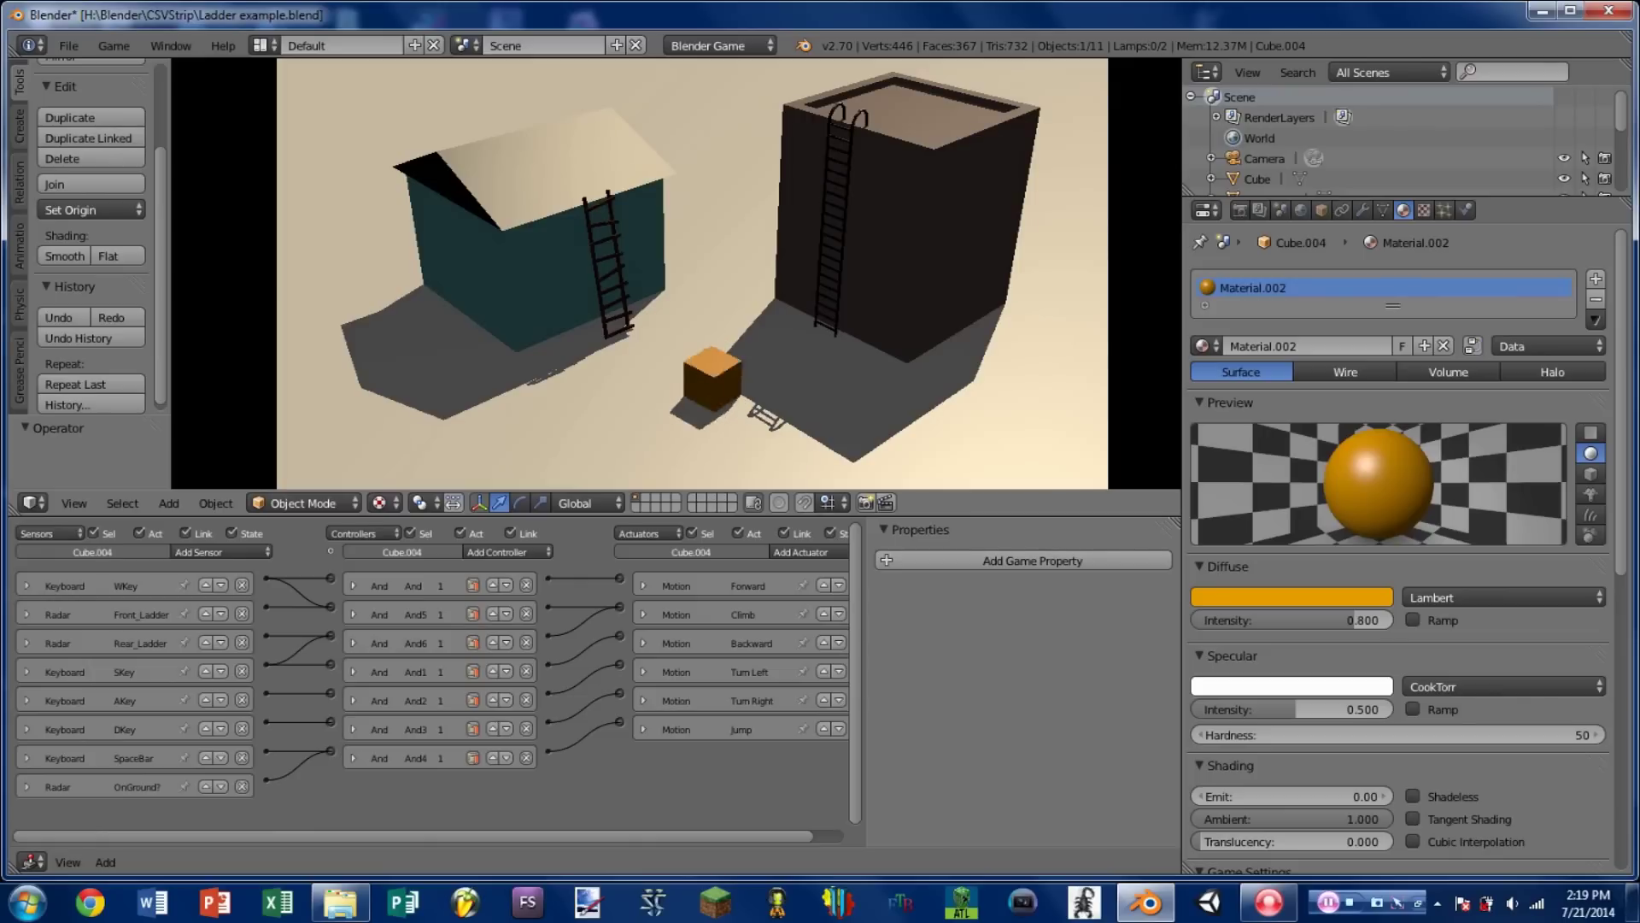
key(w)
key(space)
key(s)
key(w)
key(a)
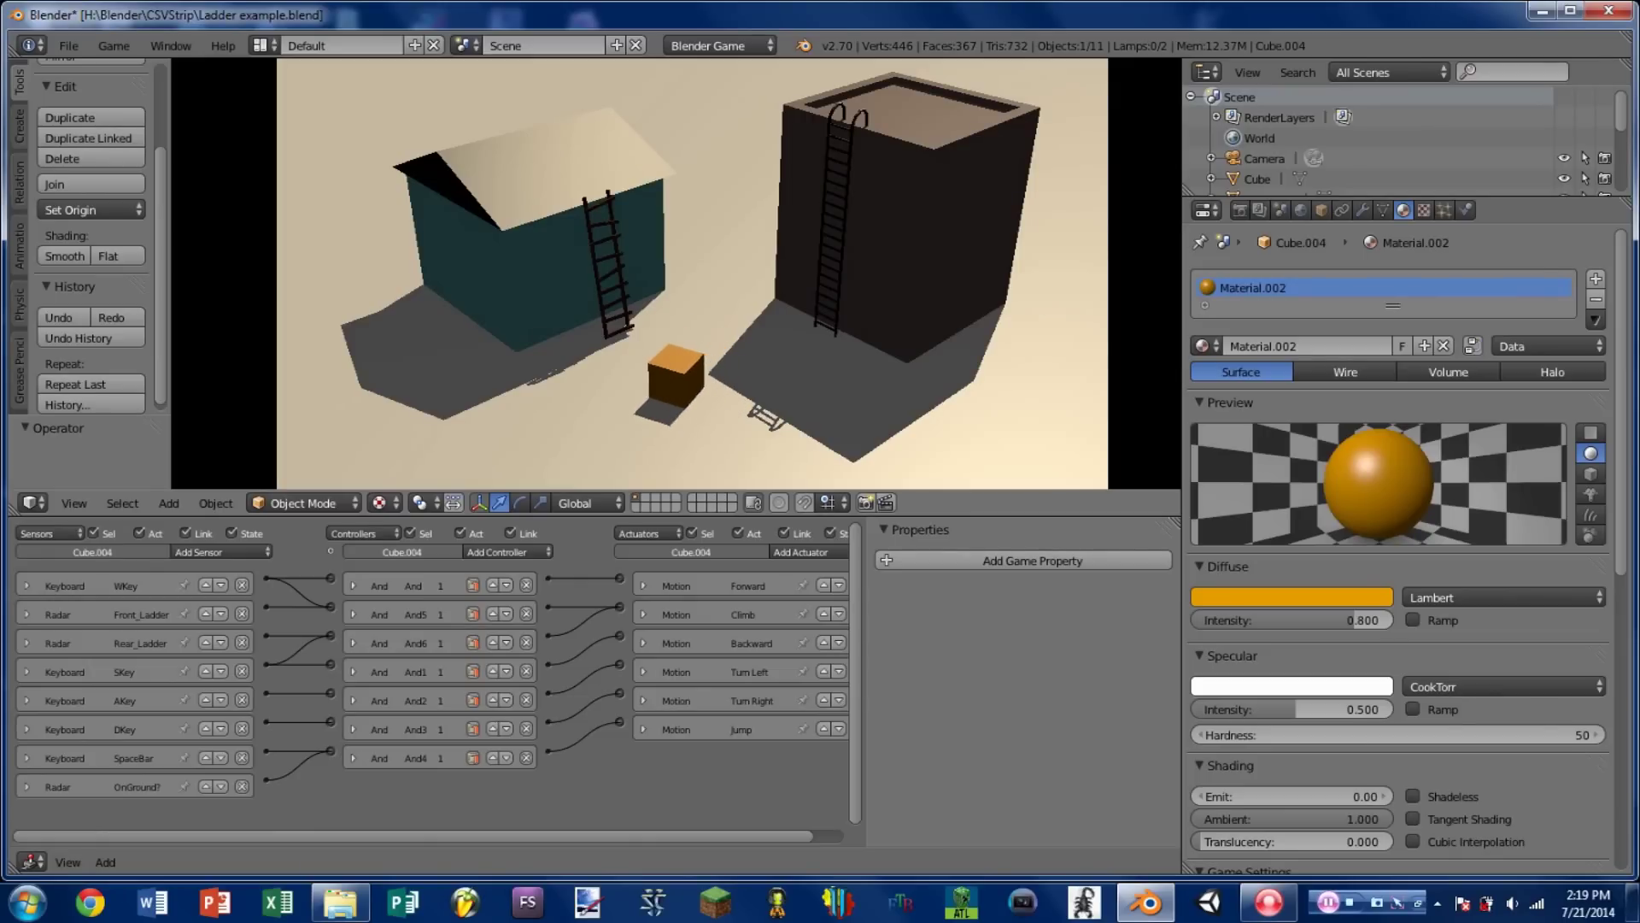
Drive the cube to the house's ladder, climb onto the roof and back down
key(d)
key(w)
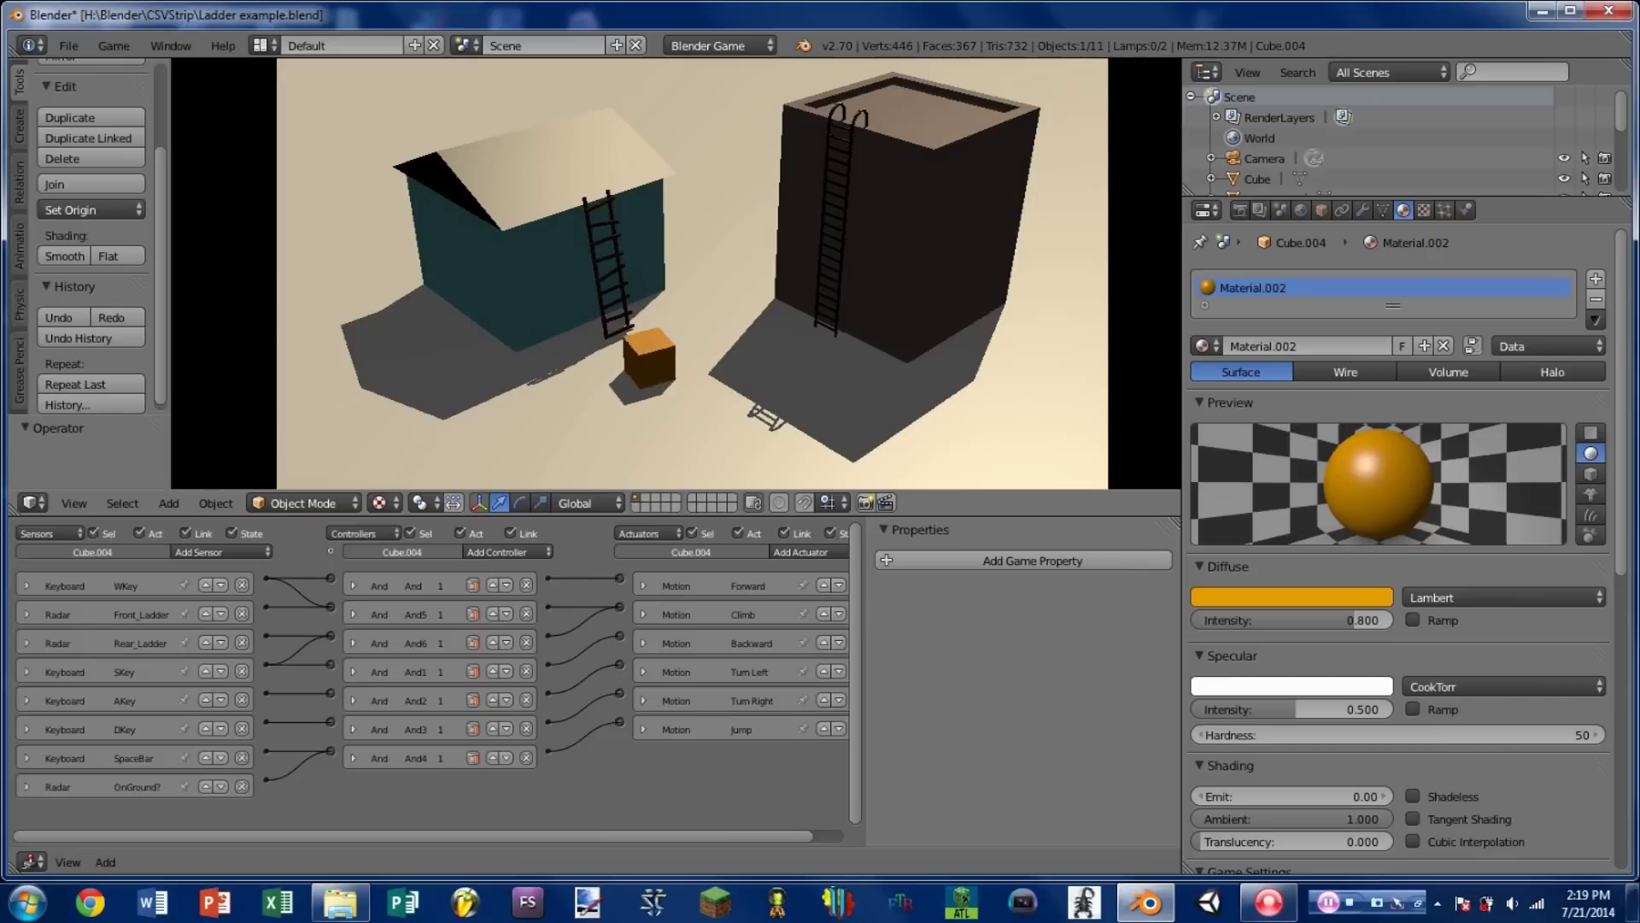
key(w)
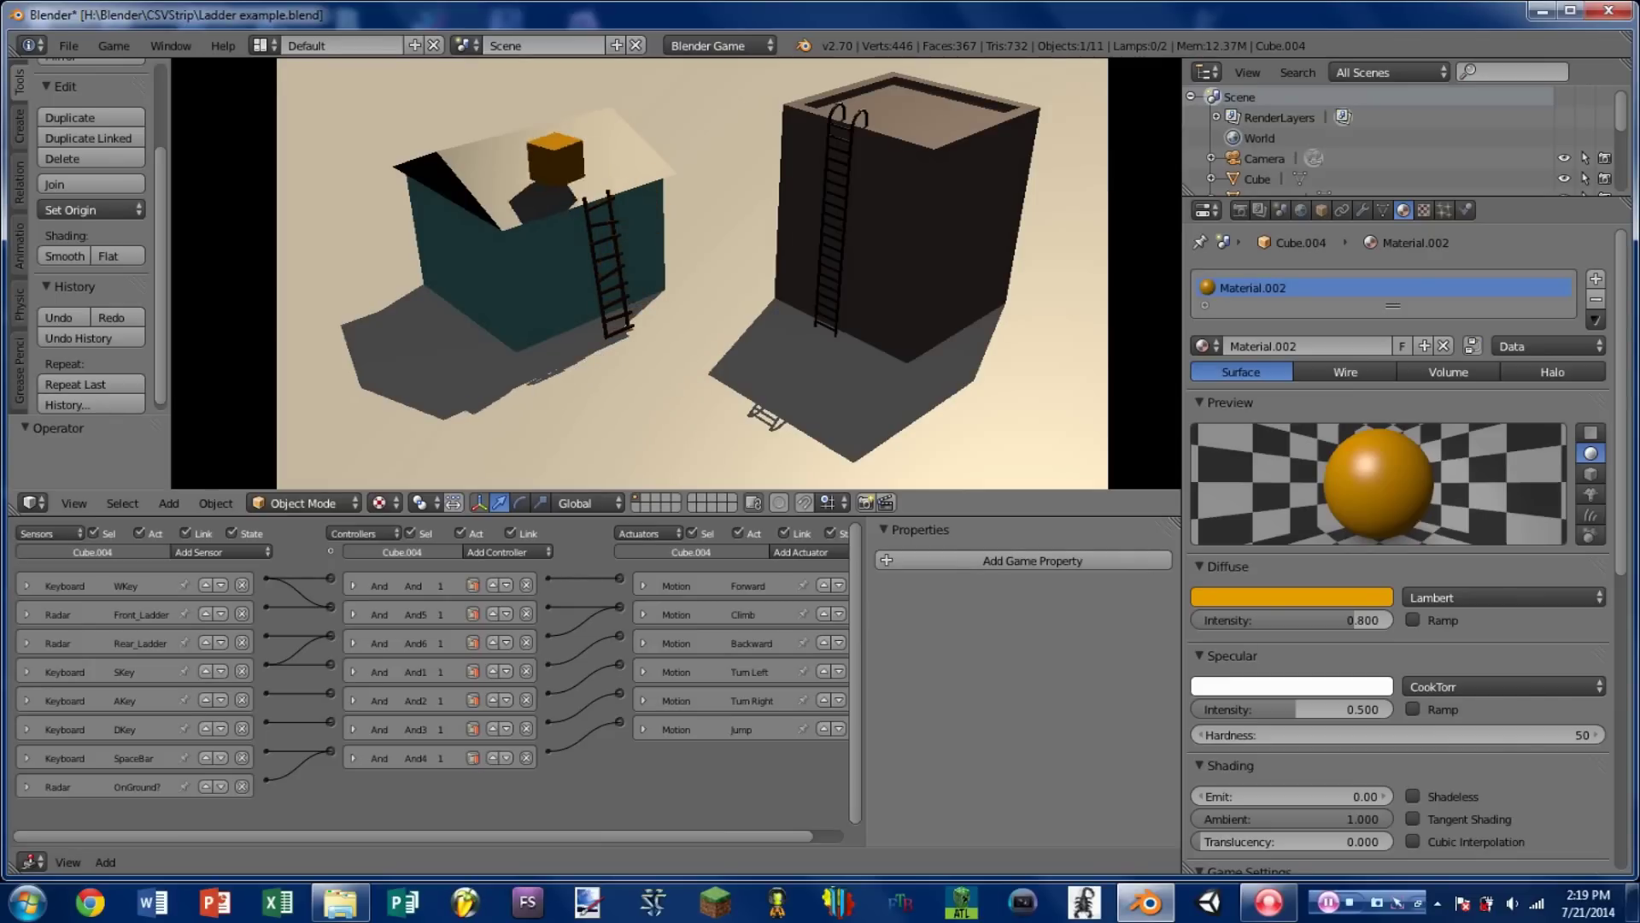
key(s)
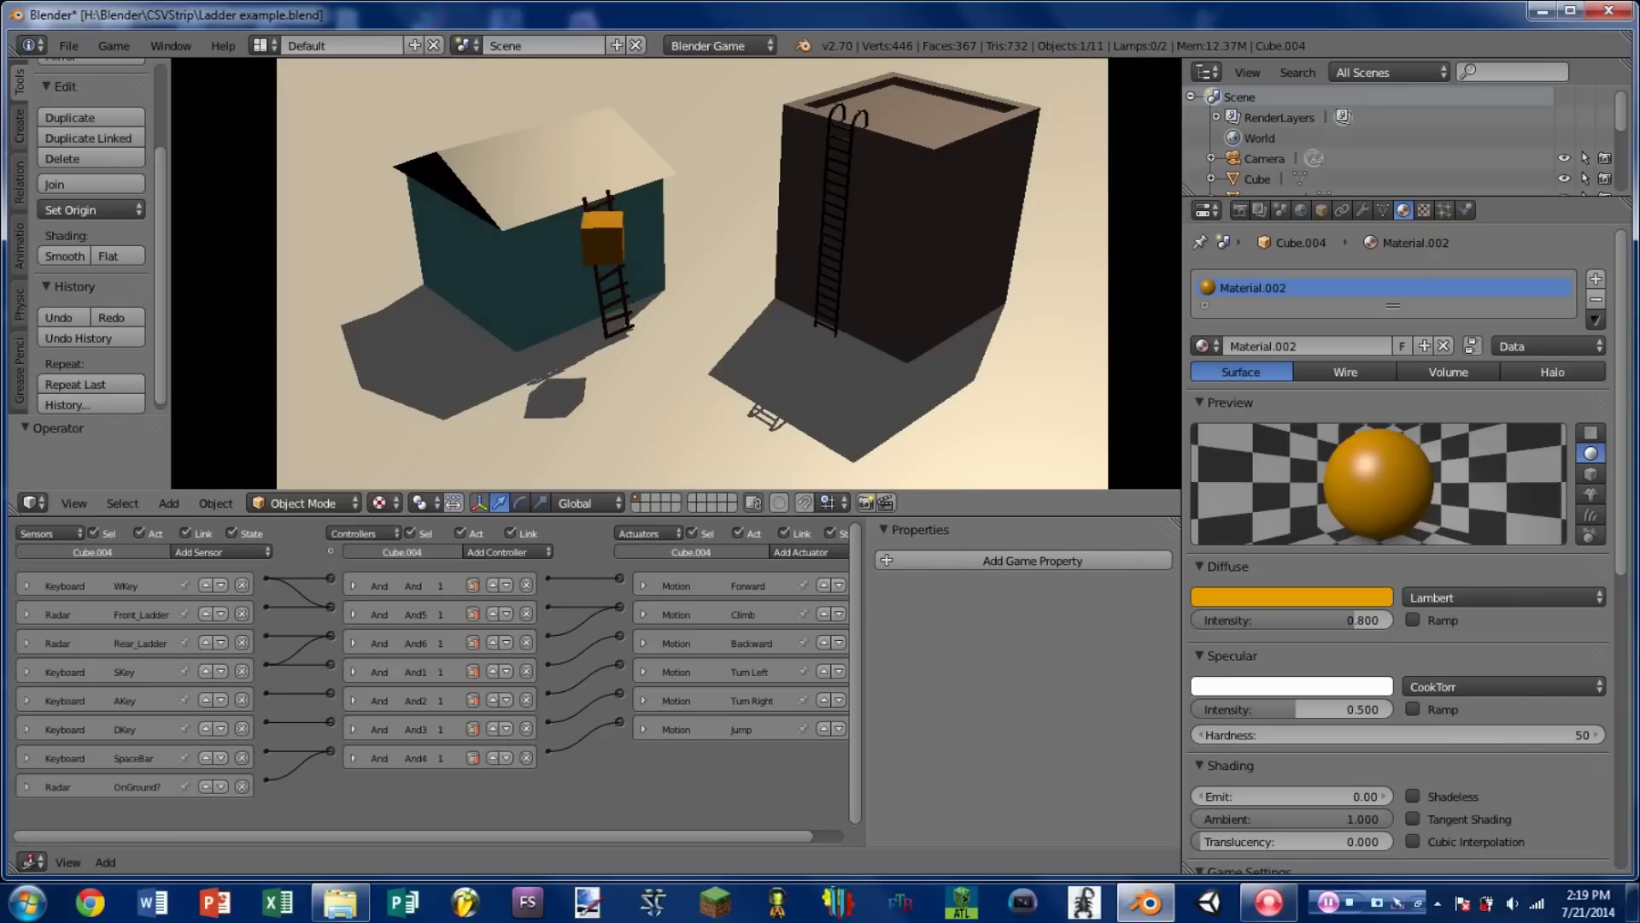
key(s)
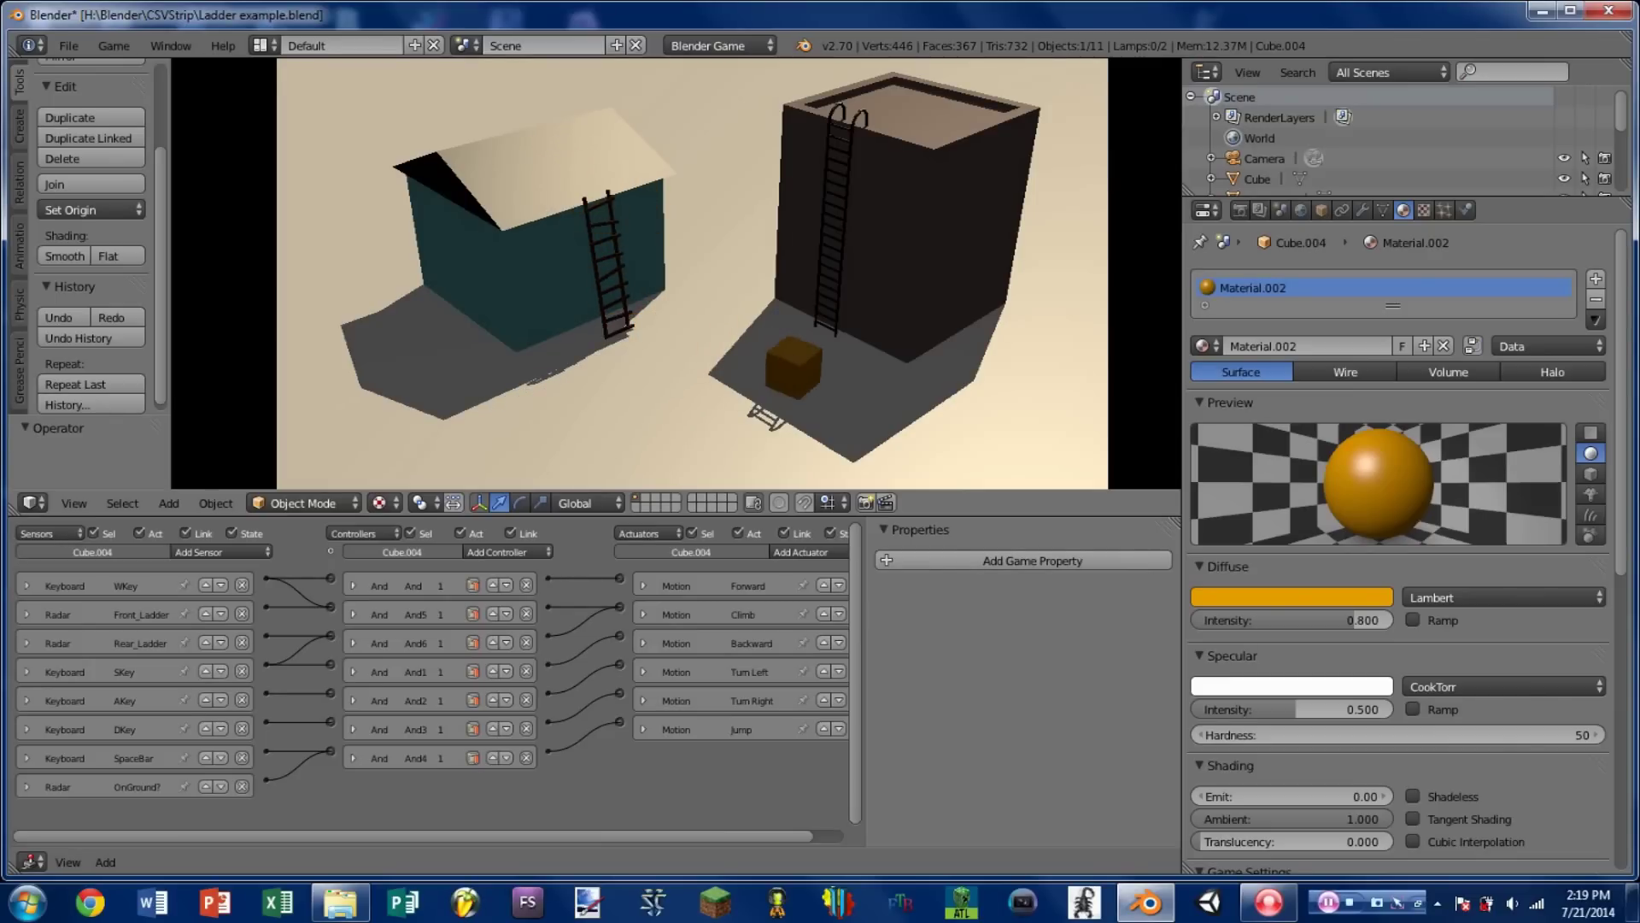
Drive the cube up the tall building's ladder to the roof
key(w)
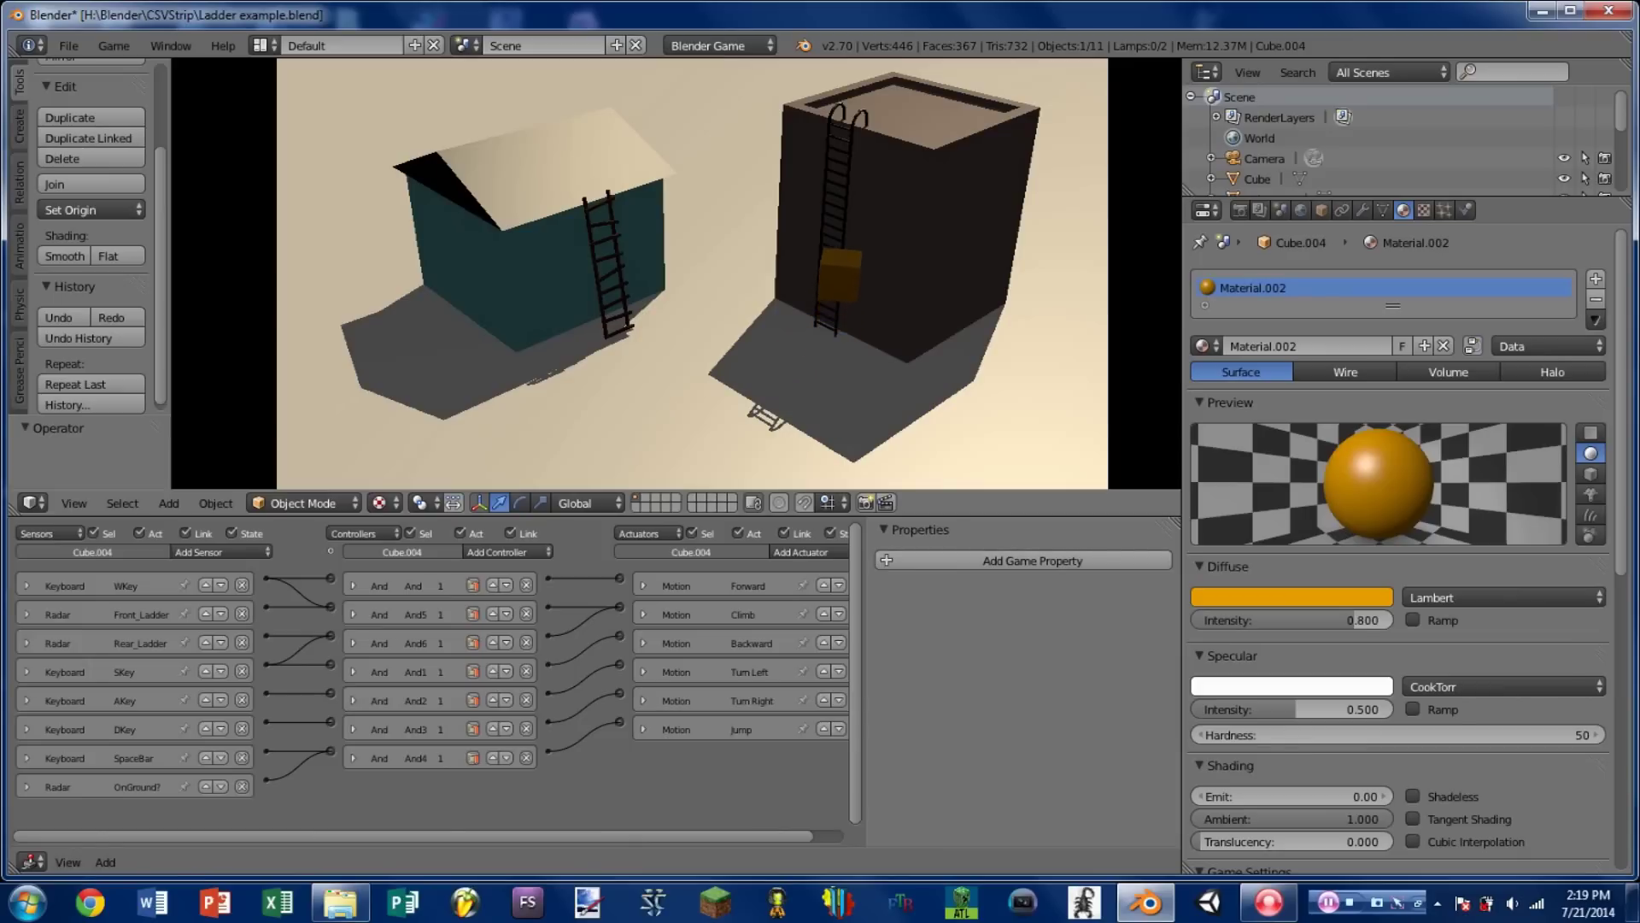
key(w)
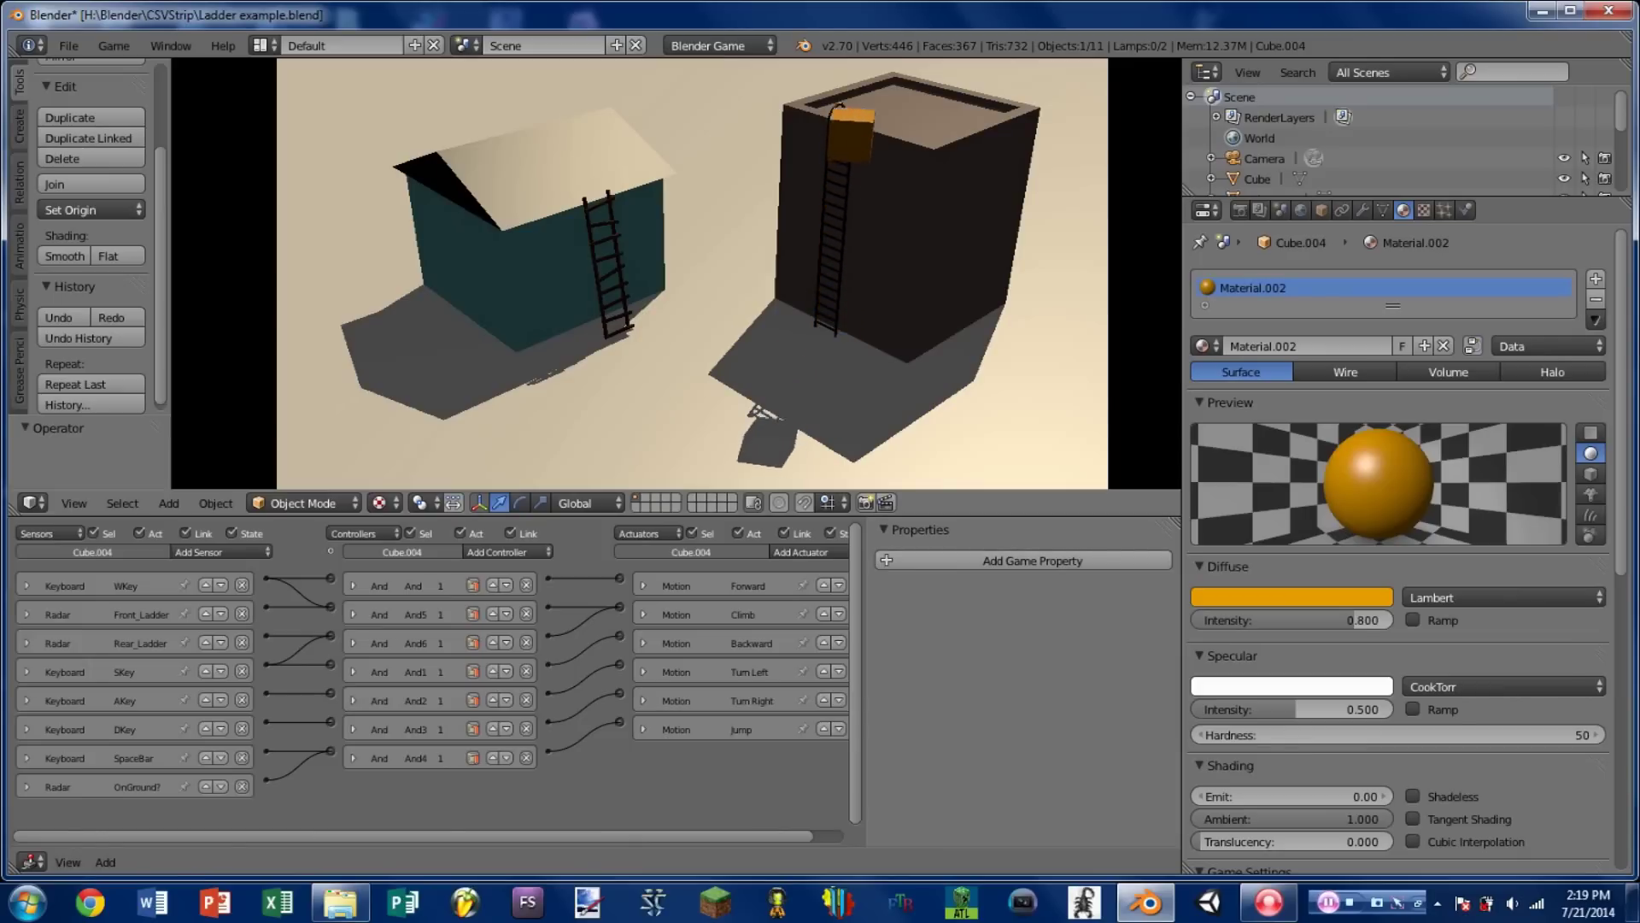
key(w)
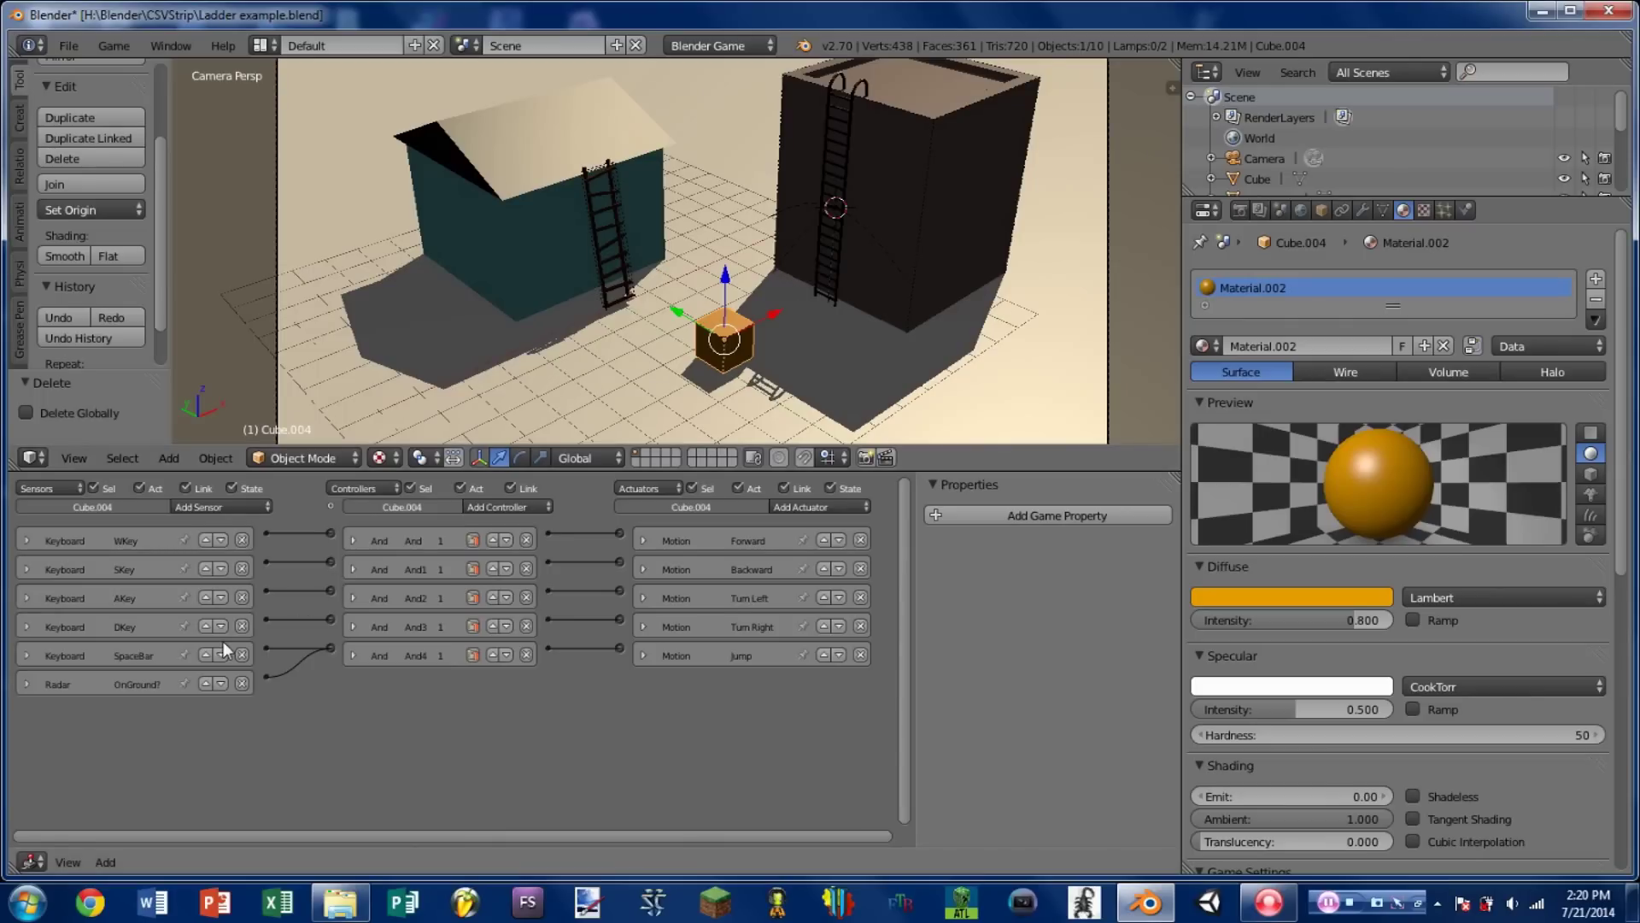
Play-test the cube's basic driving and jumping with the climbing logic removed, and end the game
drag(367, 470, 400, 464)
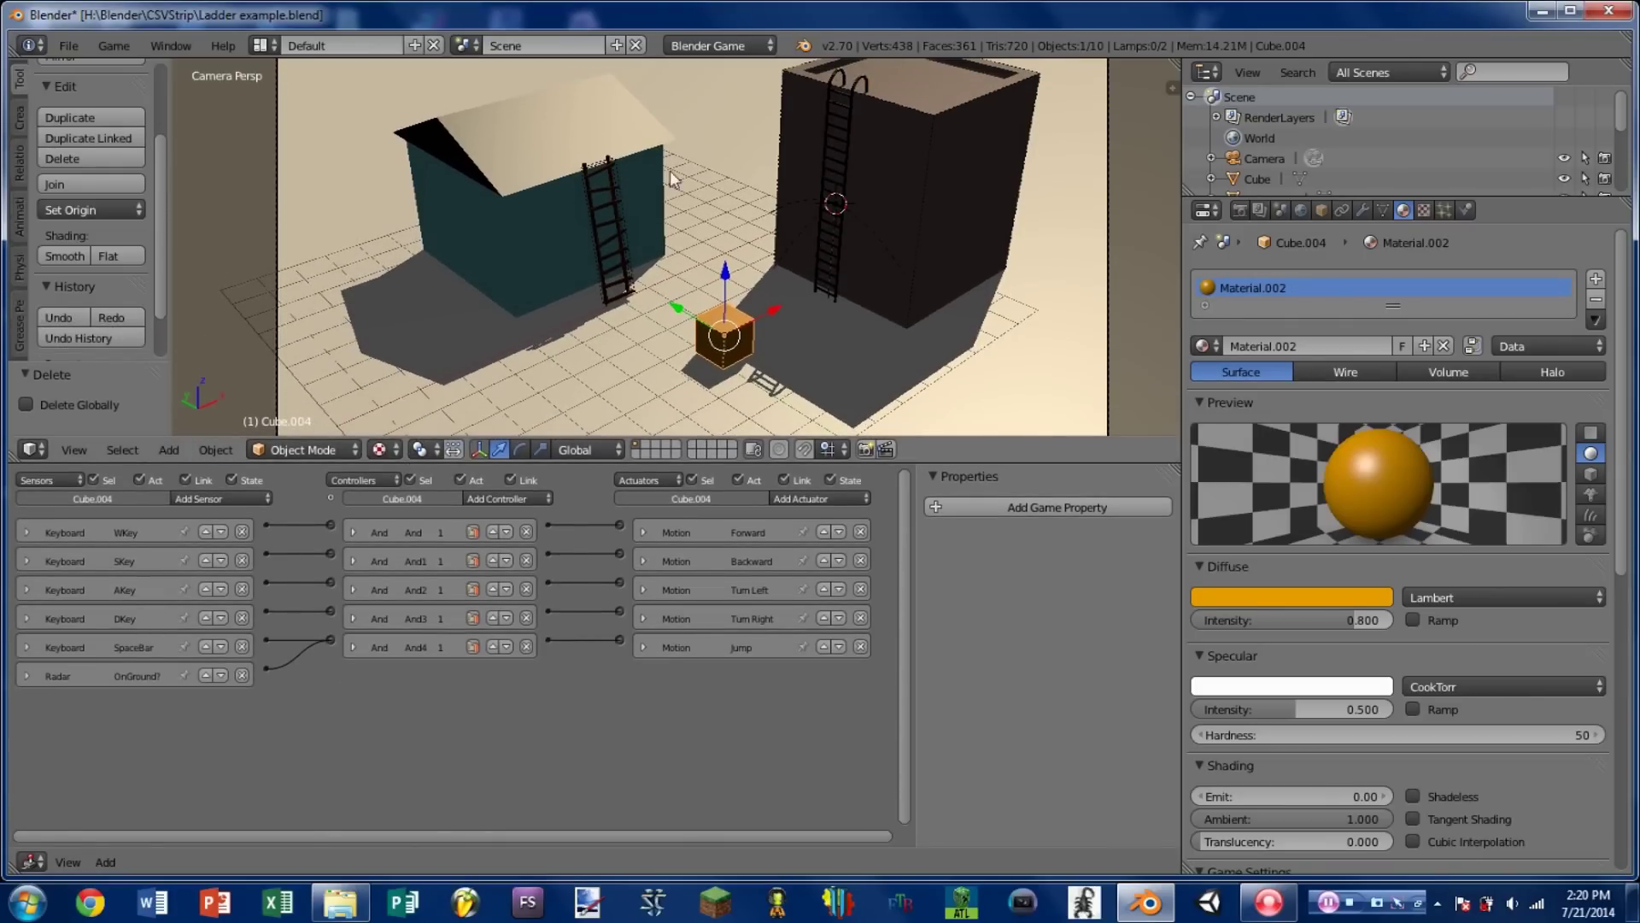
key(p)
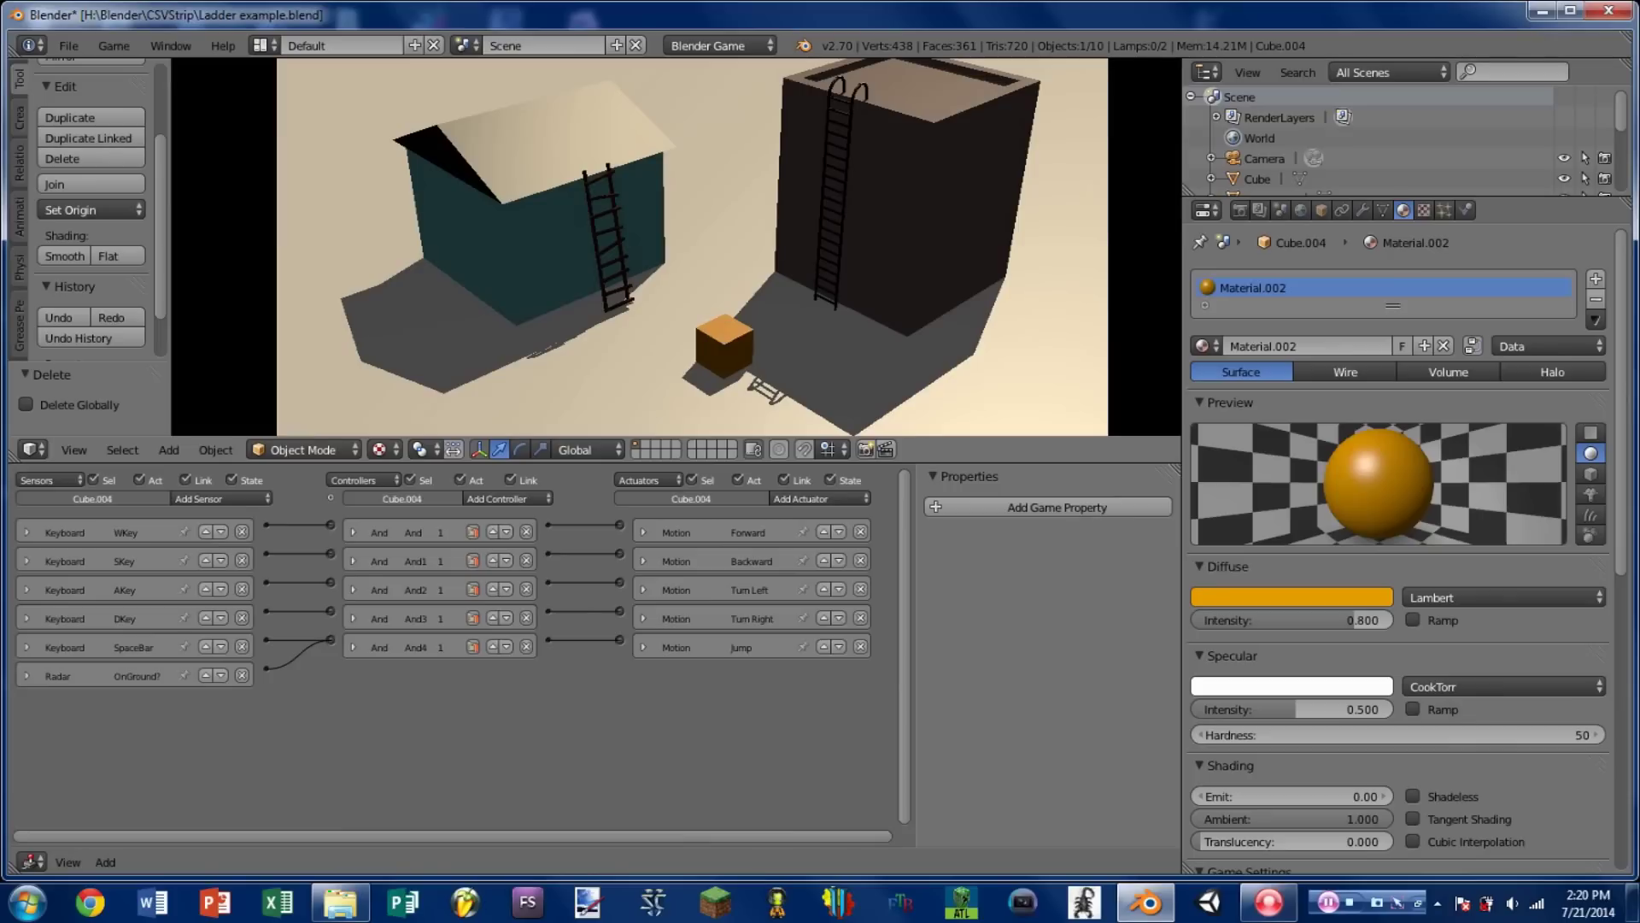
key(a)
key(w)
key(s)
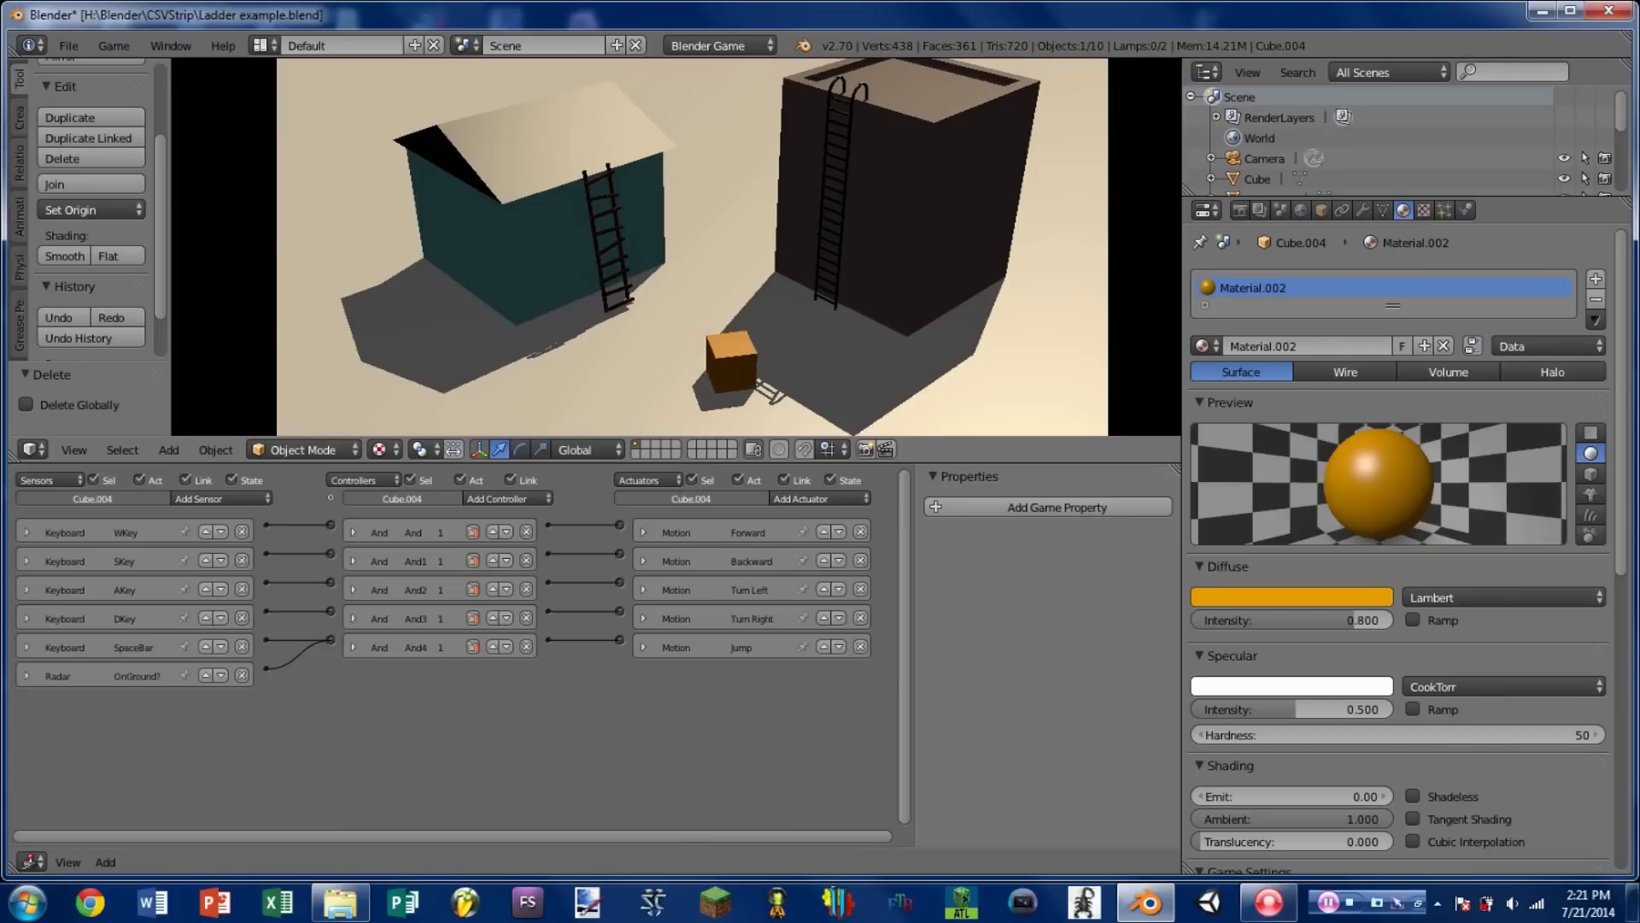
key(w)
key(space)
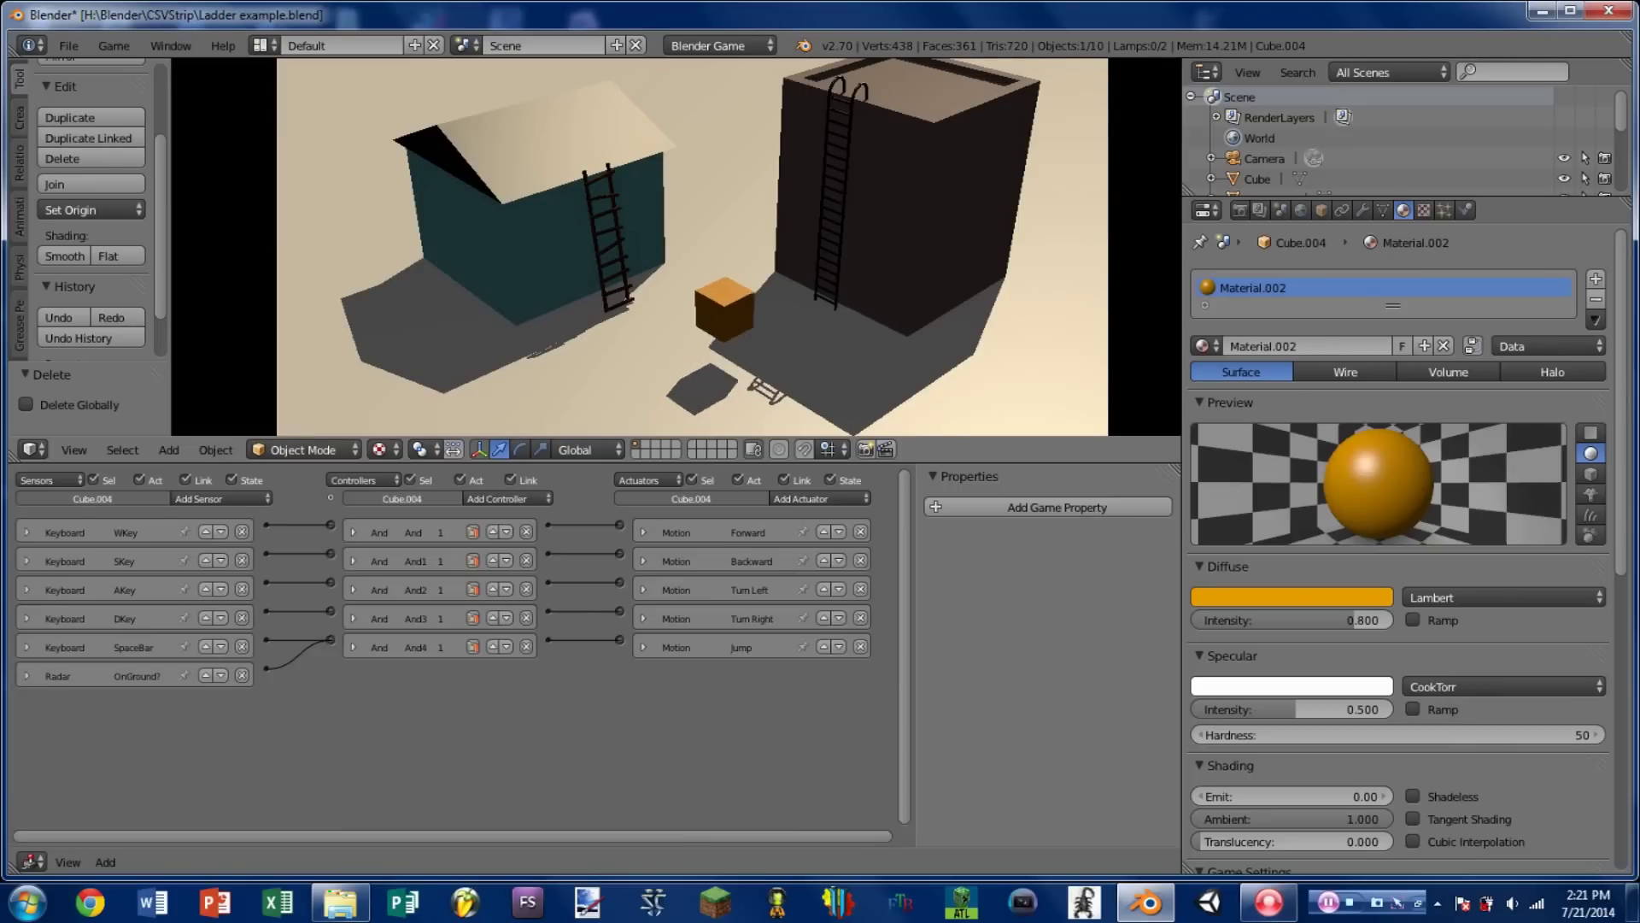
key(space)
key(Escape)
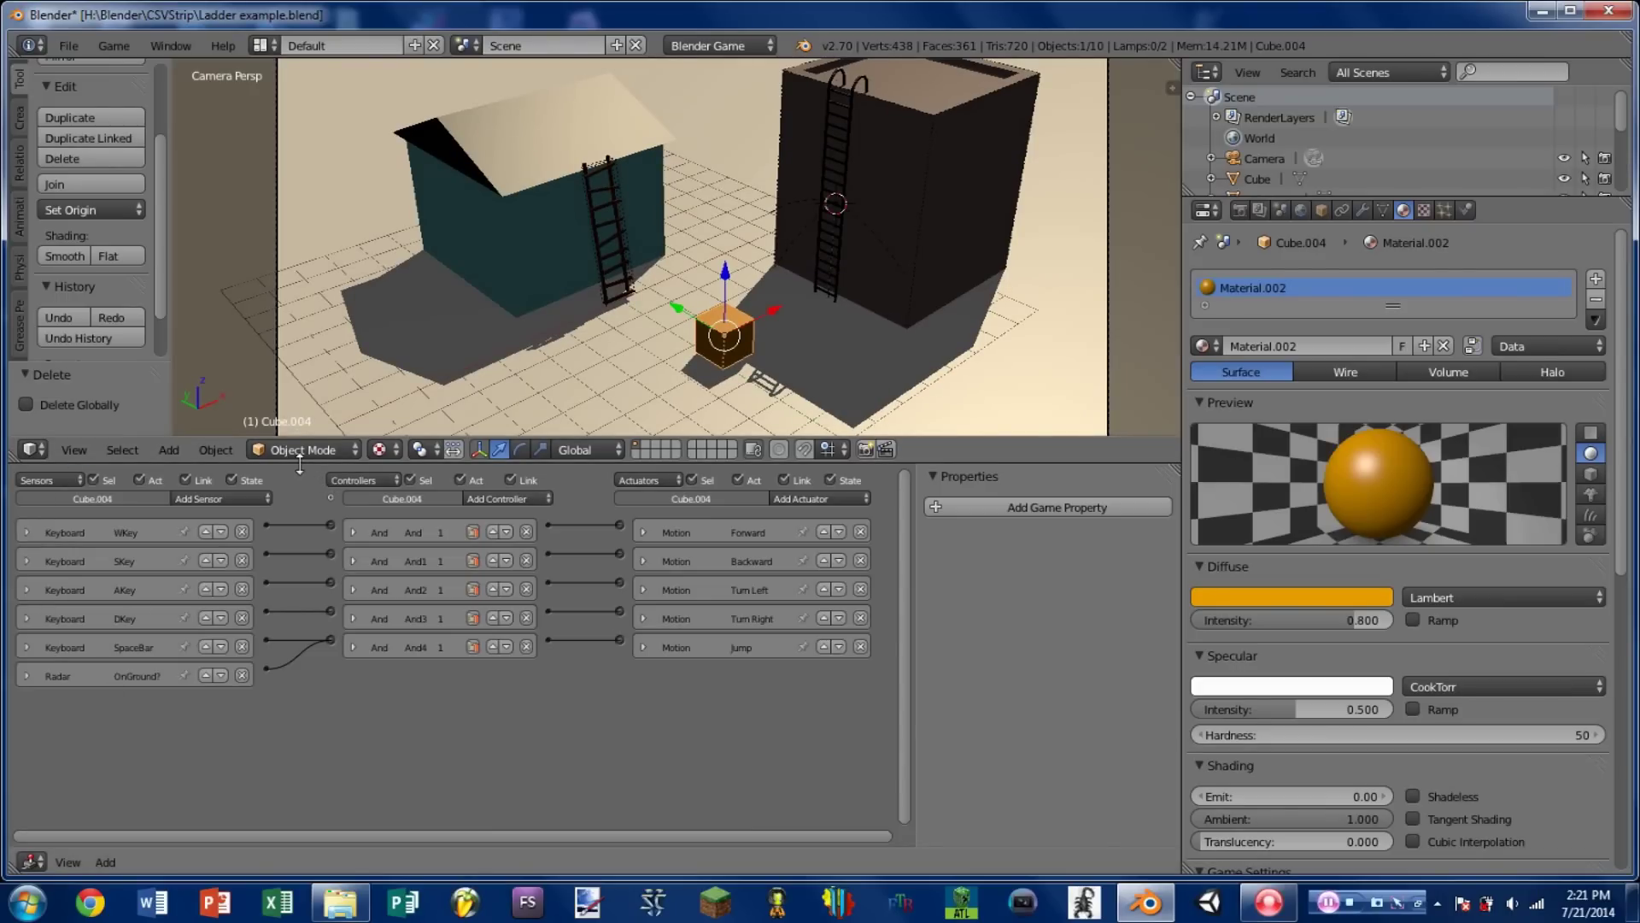
Enlarge the logic editor and show the orange cube's physics settings
drag(300, 465, 305, 424)
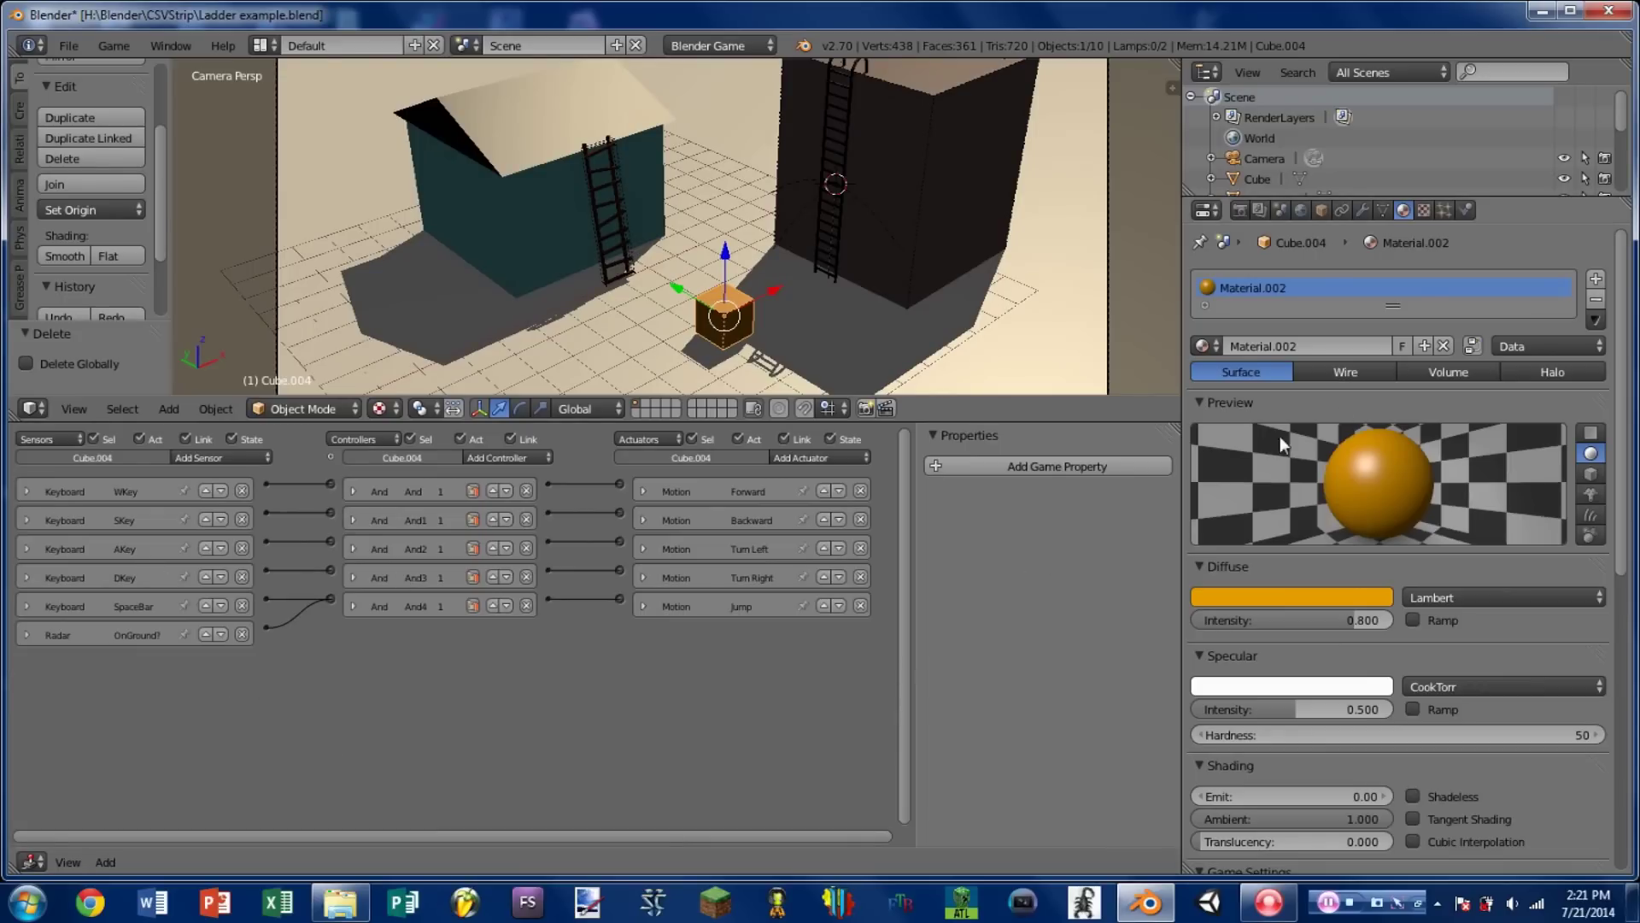
click(1468, 210)
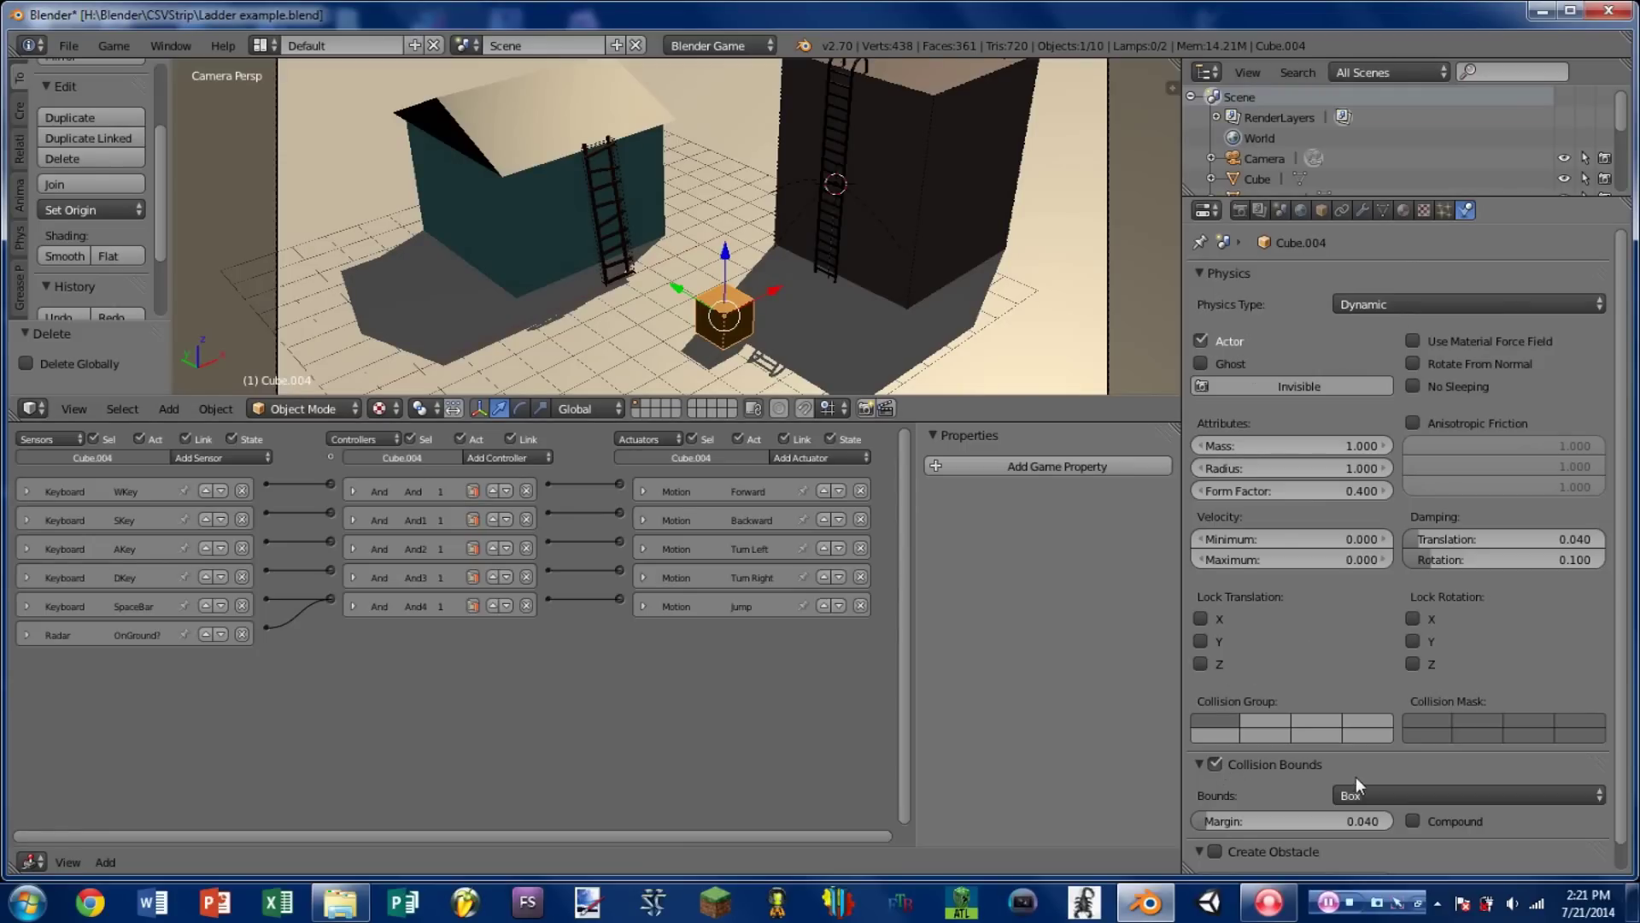
Select the tall building's ladder and examine its physics type and the placement of both ladders from several angles
right_click(898, 137)
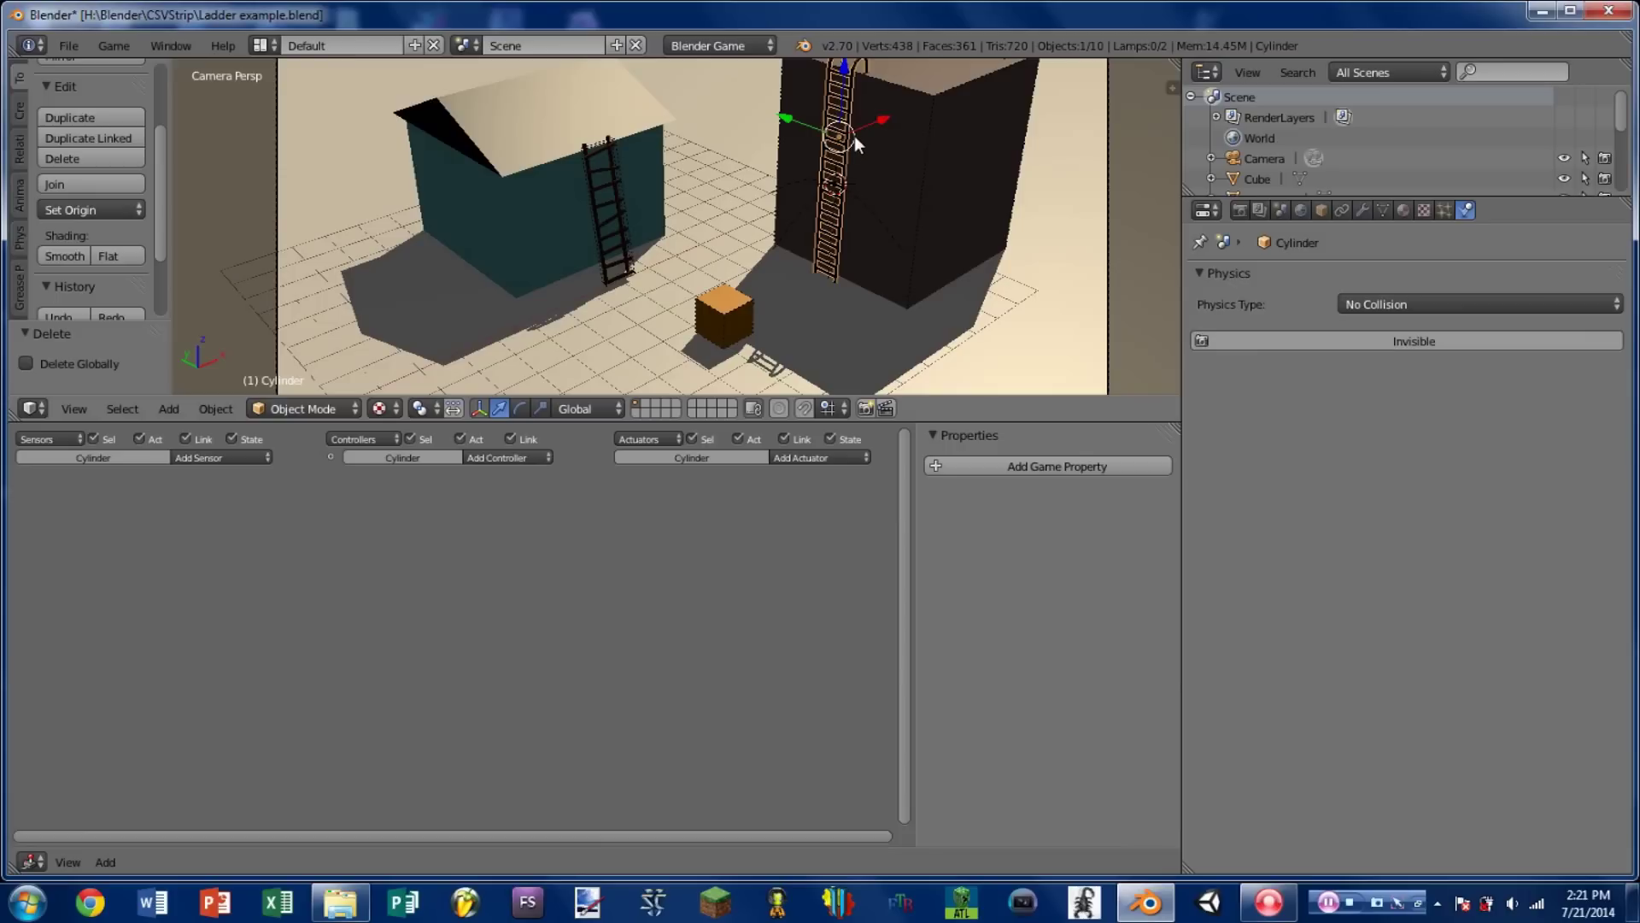
key(KP_Decimal)
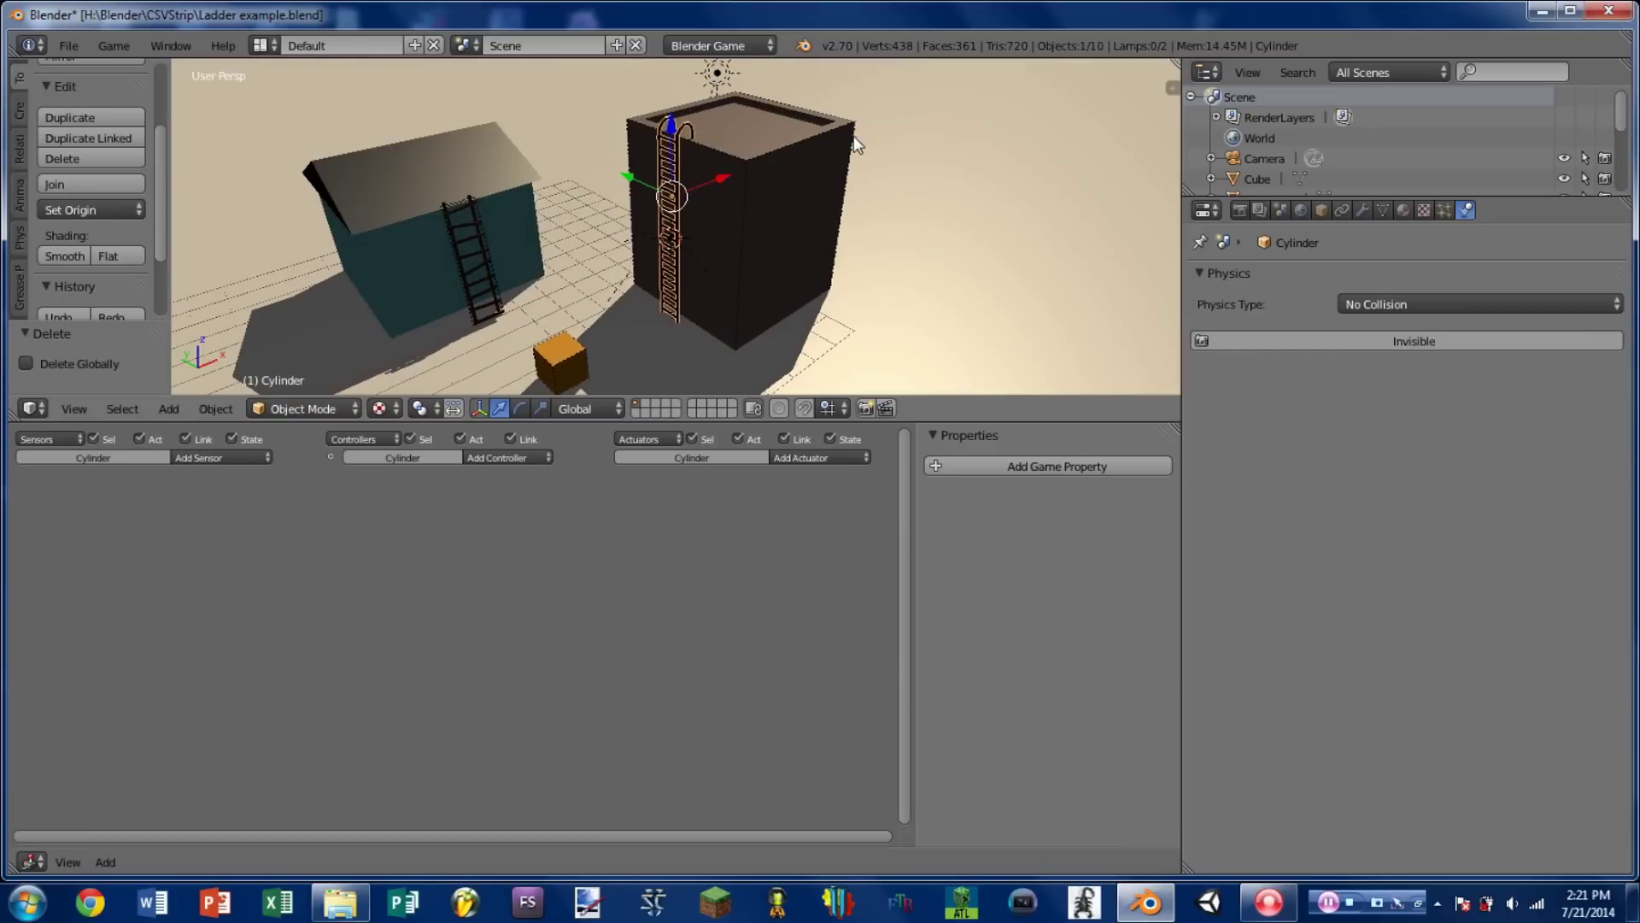
scroll(714, 147, up, 5)
scroll(715, 147, down, 4)
middle_drag(715, 147, 803, 219)
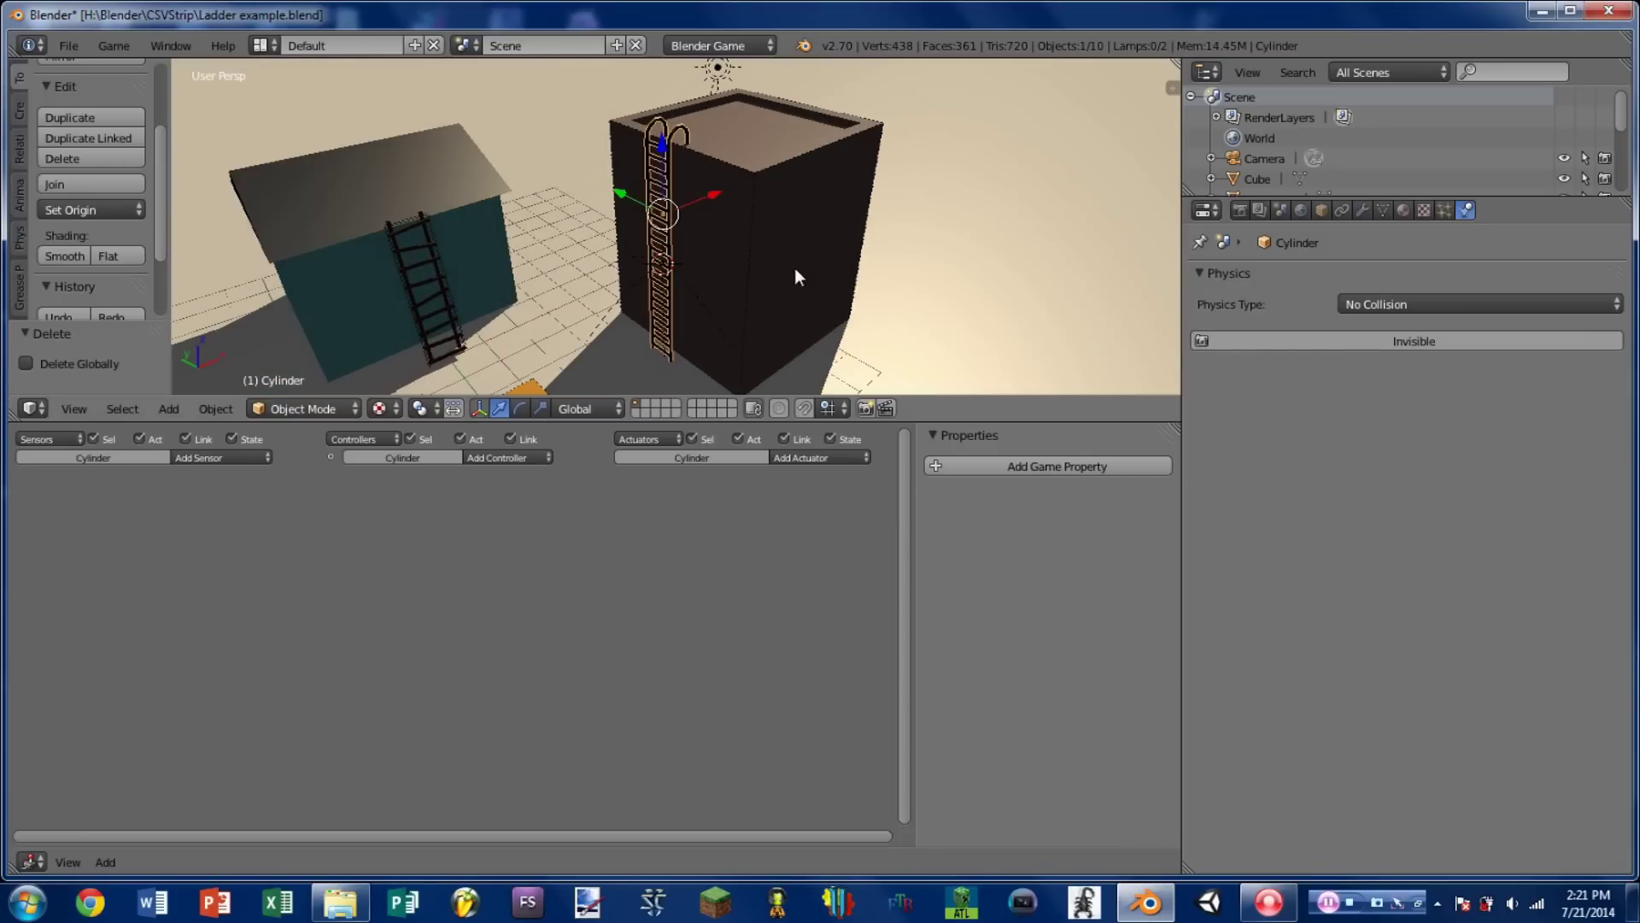
middle_drag(762, 254, 683, 214)
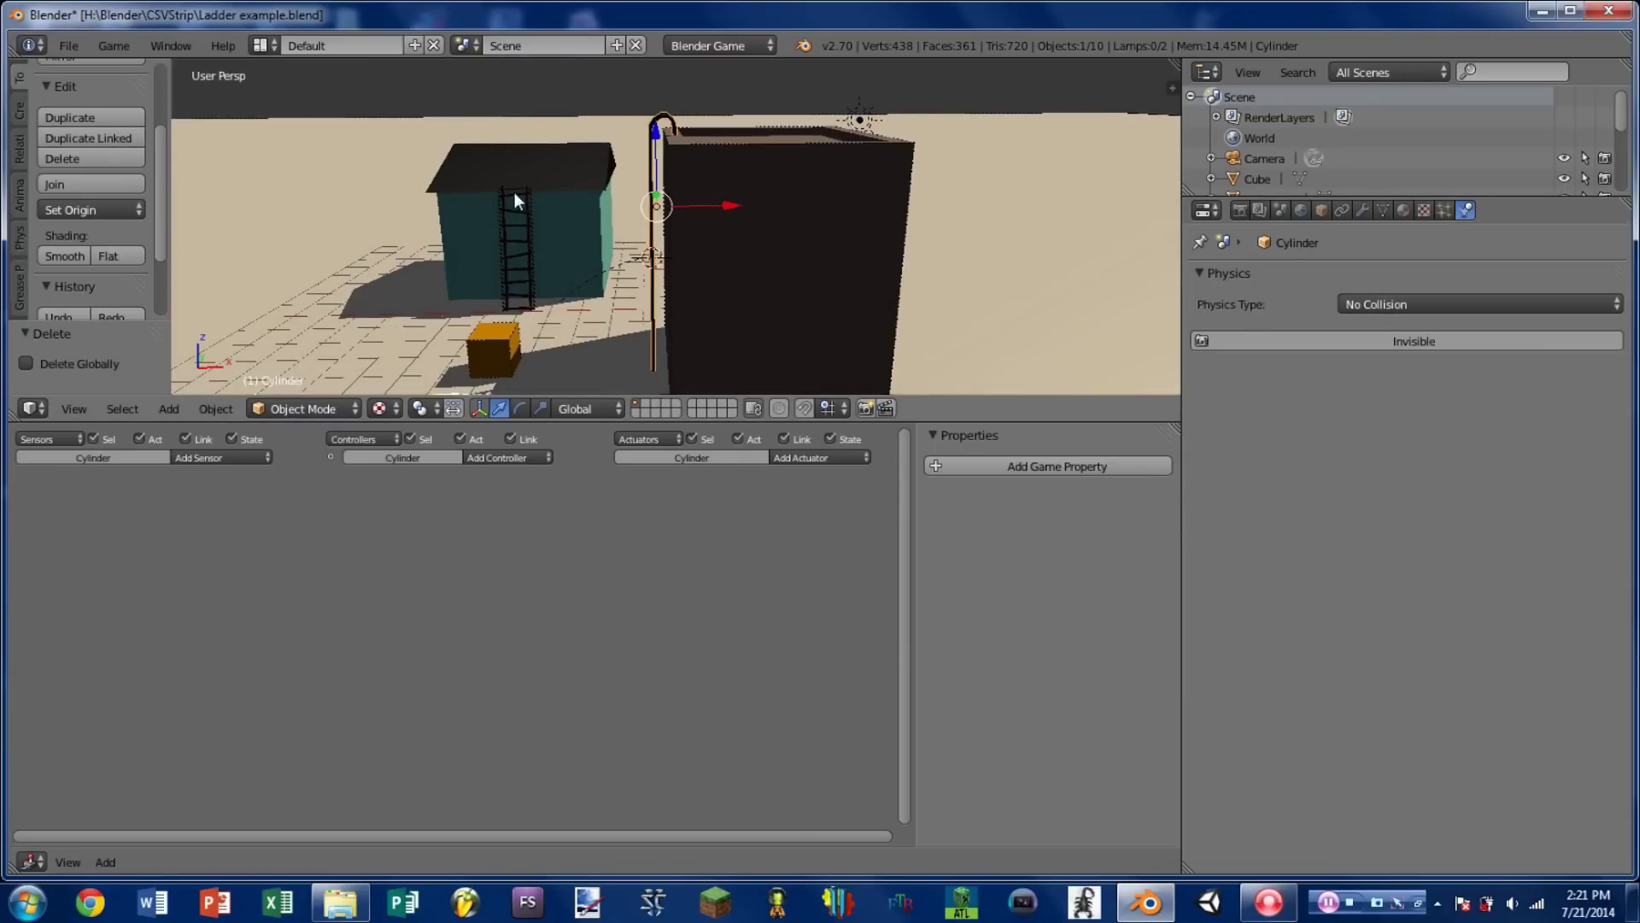
scroll(514, 193, up, 2)
middle_drag(514, 192, 702, 111)
scroll(597, 204, up, 3)
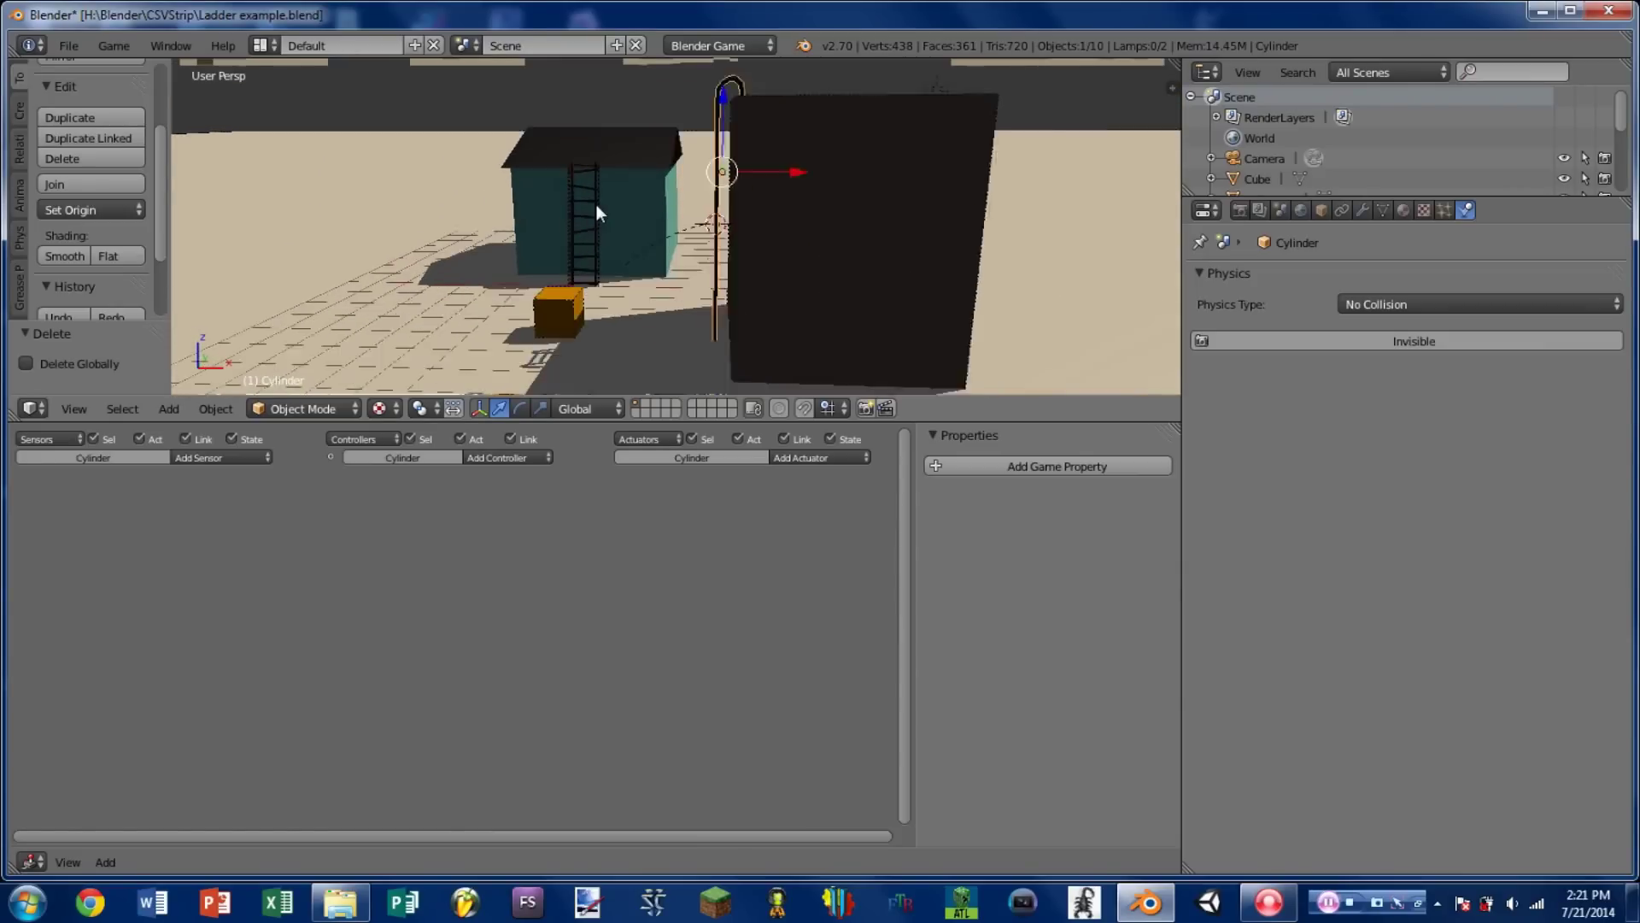
middle_drag(593, 204, 755, 232)
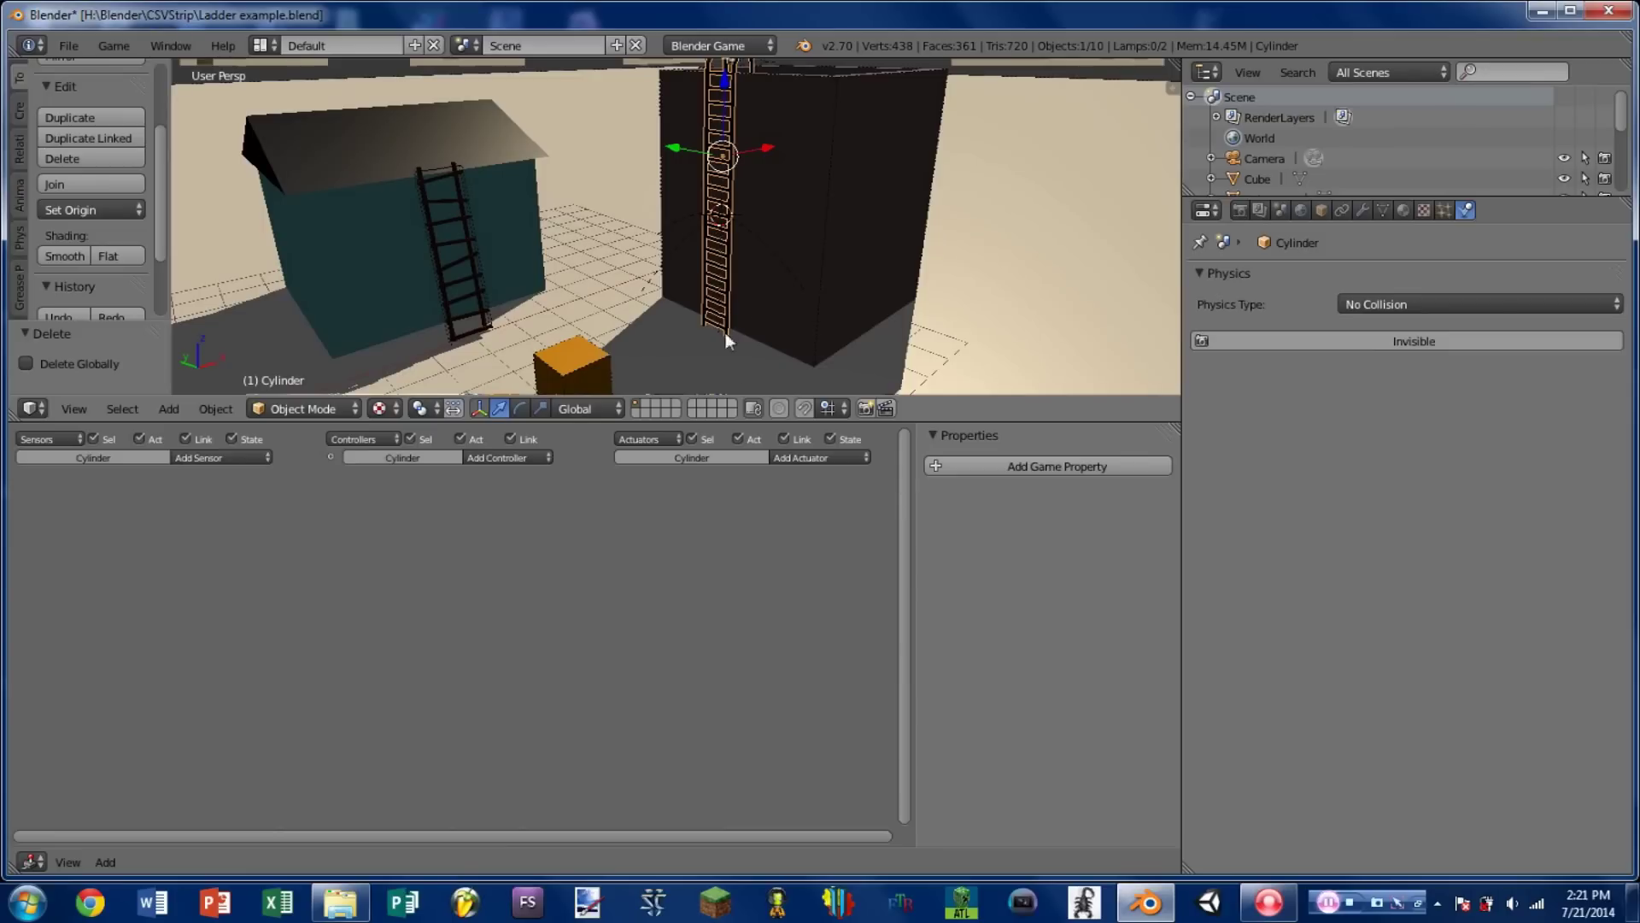
scroll(740, 149, down, 2)
mouse_move(739, 147)
middle_down()
mouse_move(716, 178)
mouse_move(726, 134)
middle_up()
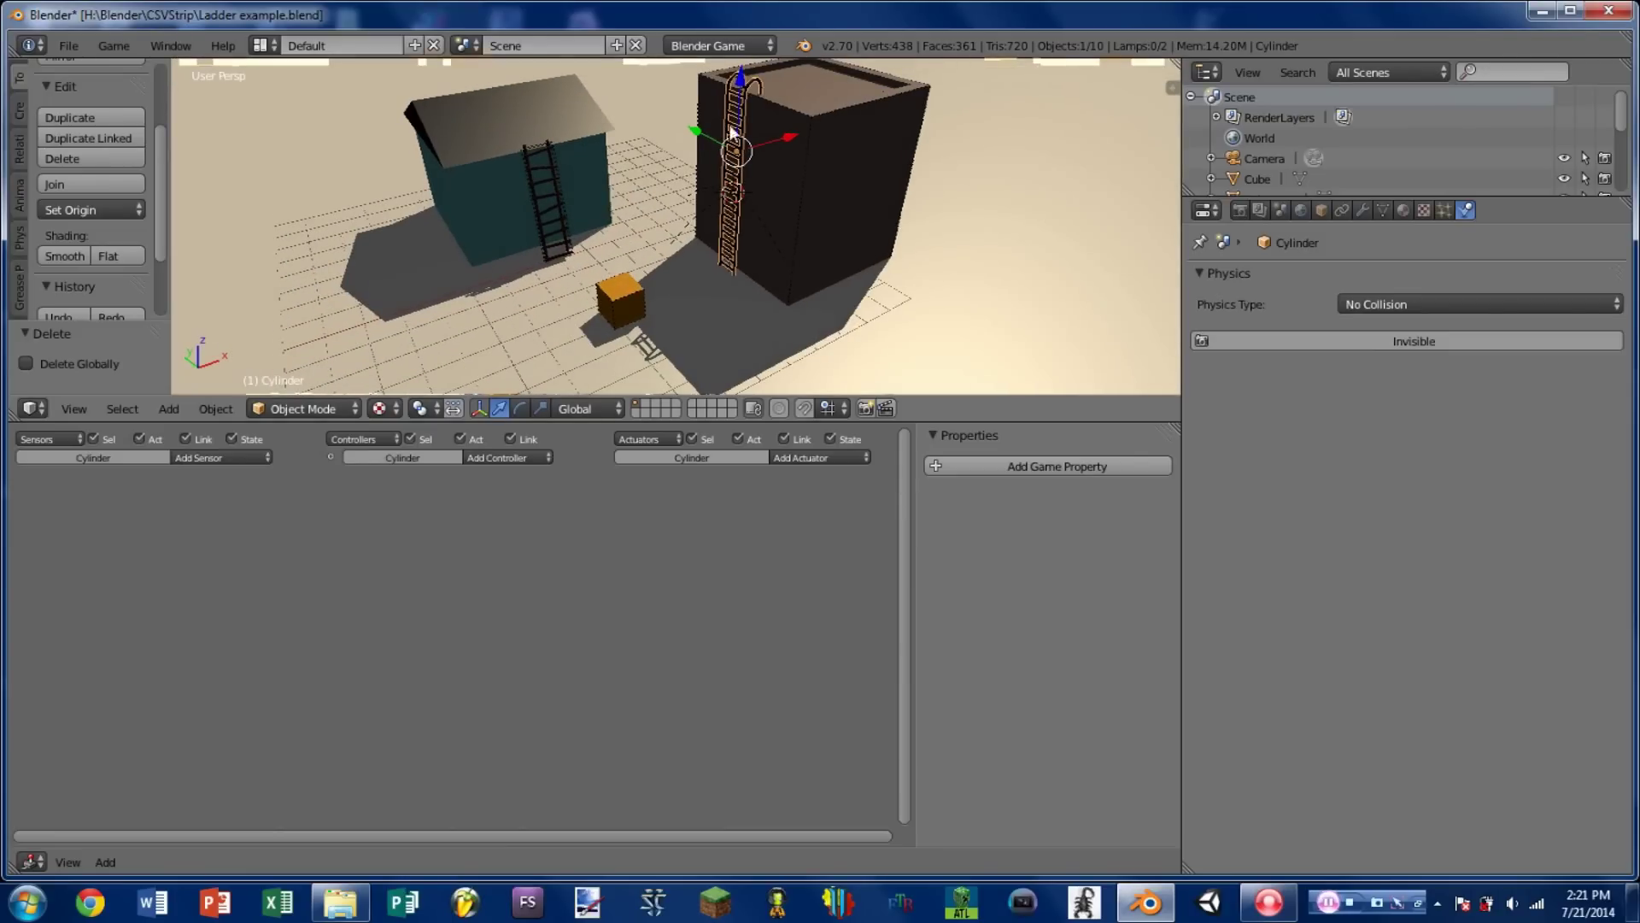
Add a cube mesh at the 3D cursor beside the tall building's ladder
scroll(627, 311, up, 2)
shift+middle_drag(753, 130, 741, 188)
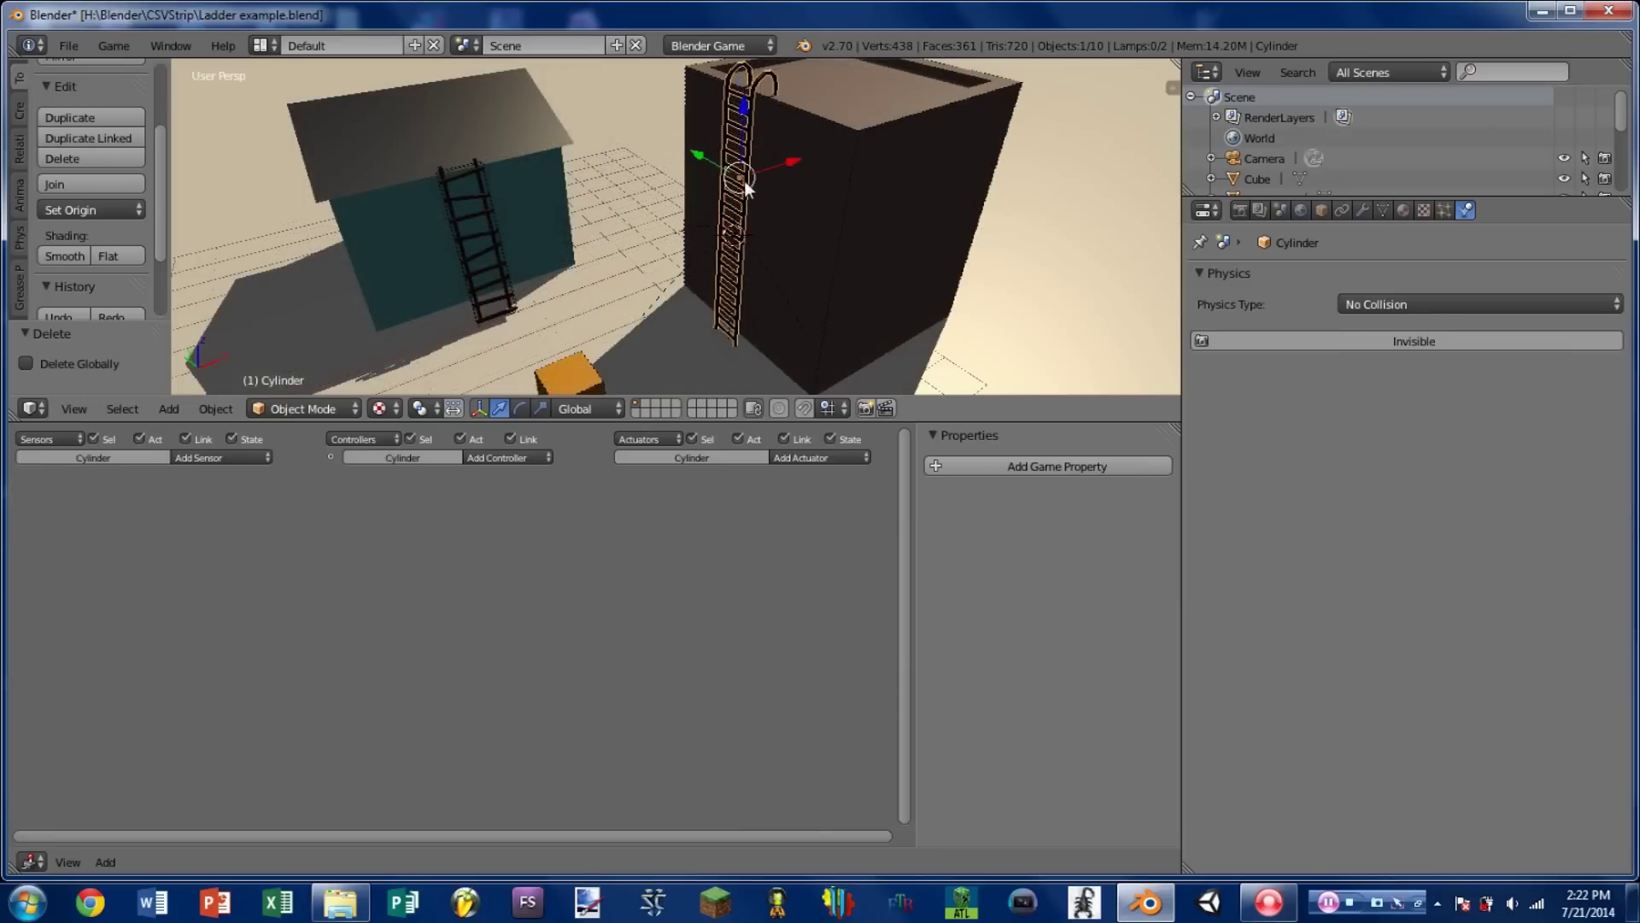
key(shift+a)
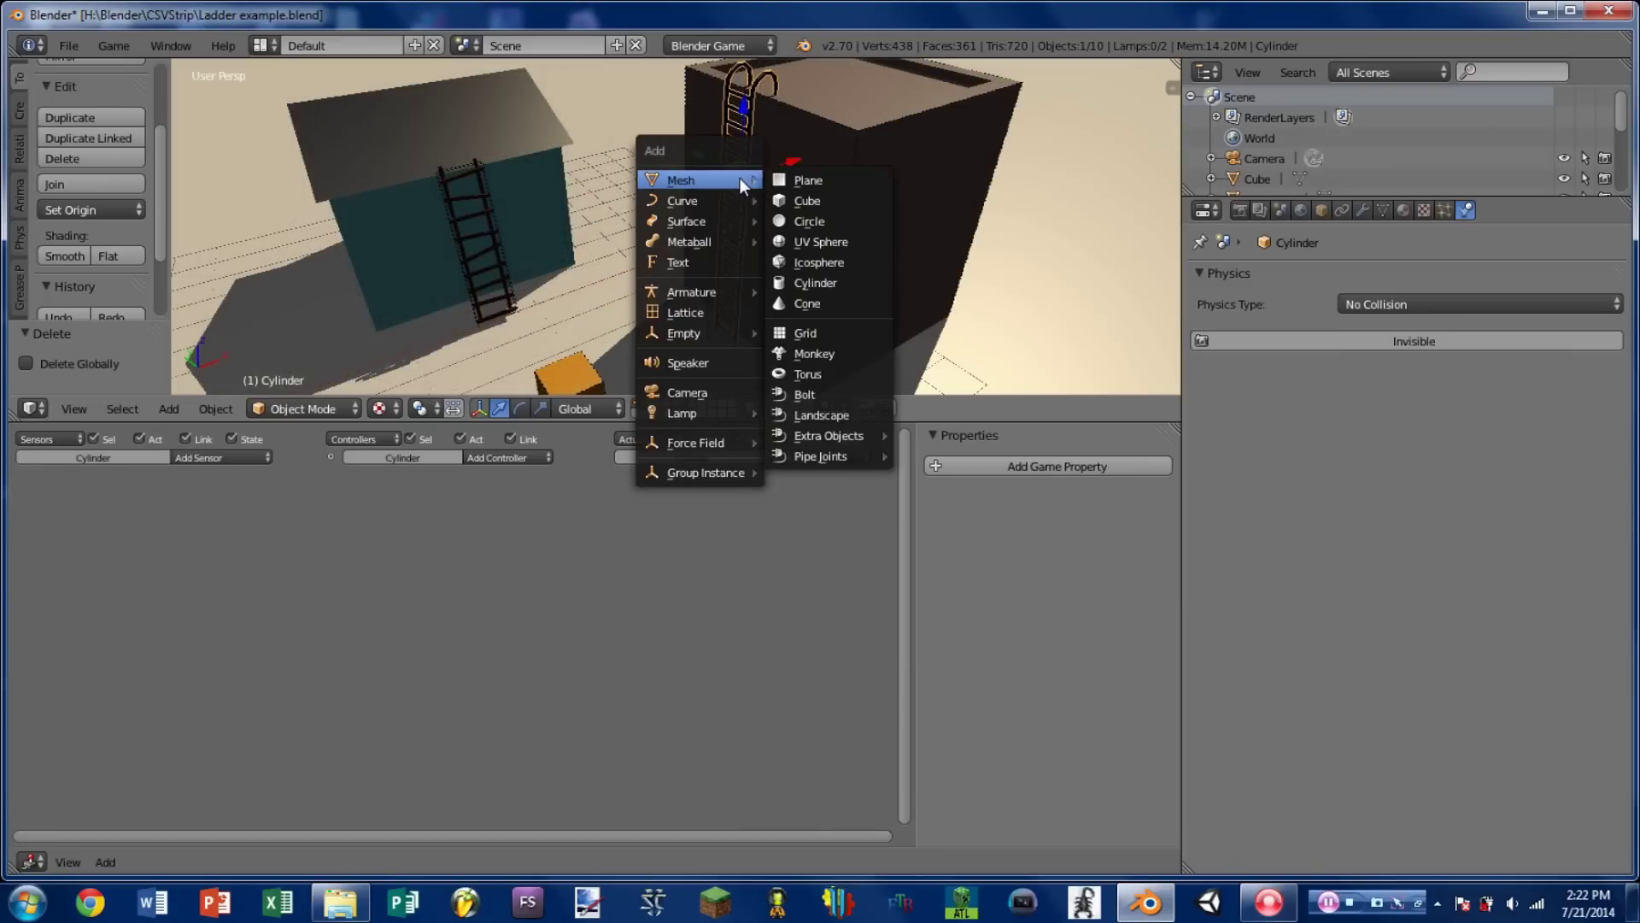
click(796, 200)
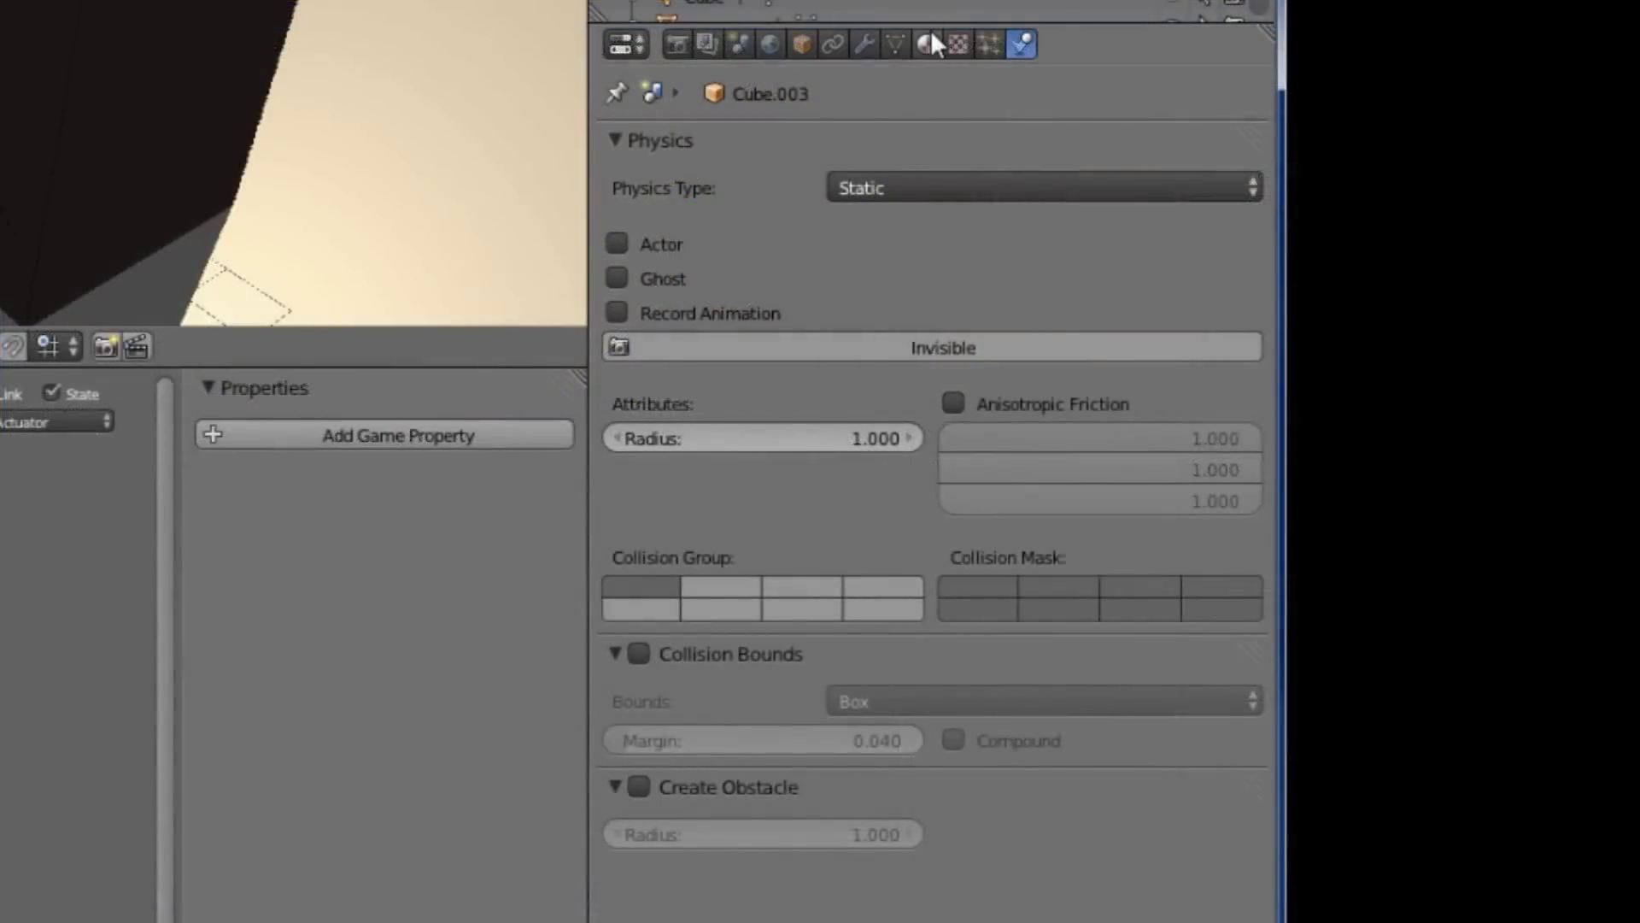
Set the new cube's maximum draw type to Wire in its object display settings
click(801, 45)
scroll(767, 391, down, 3)
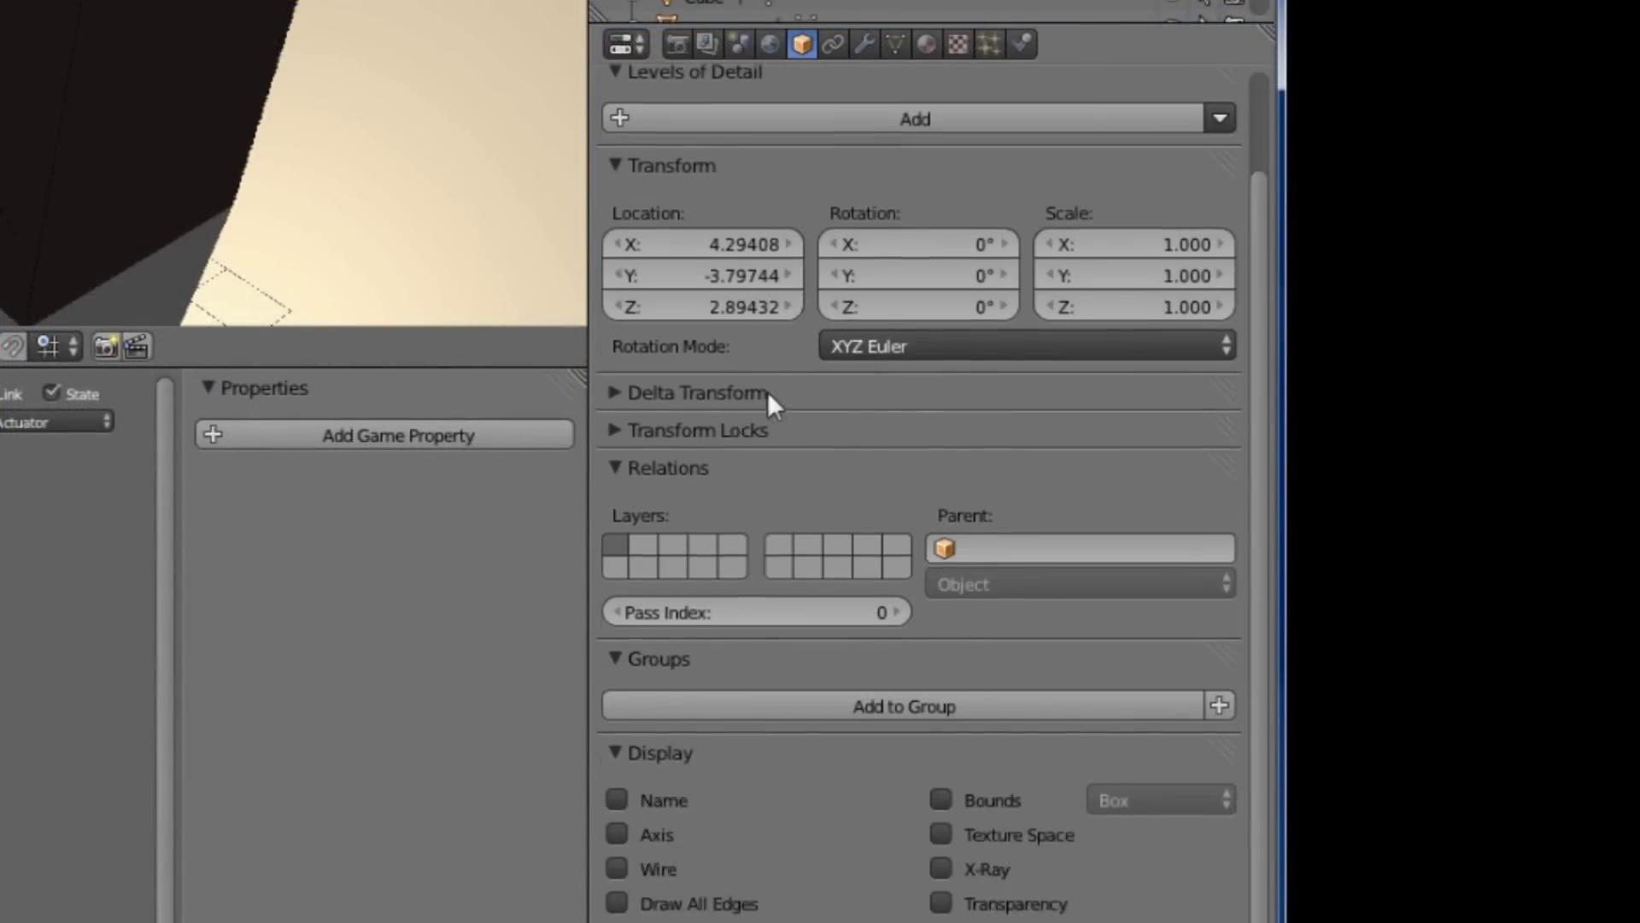
scroll(712, 767, down, 4)
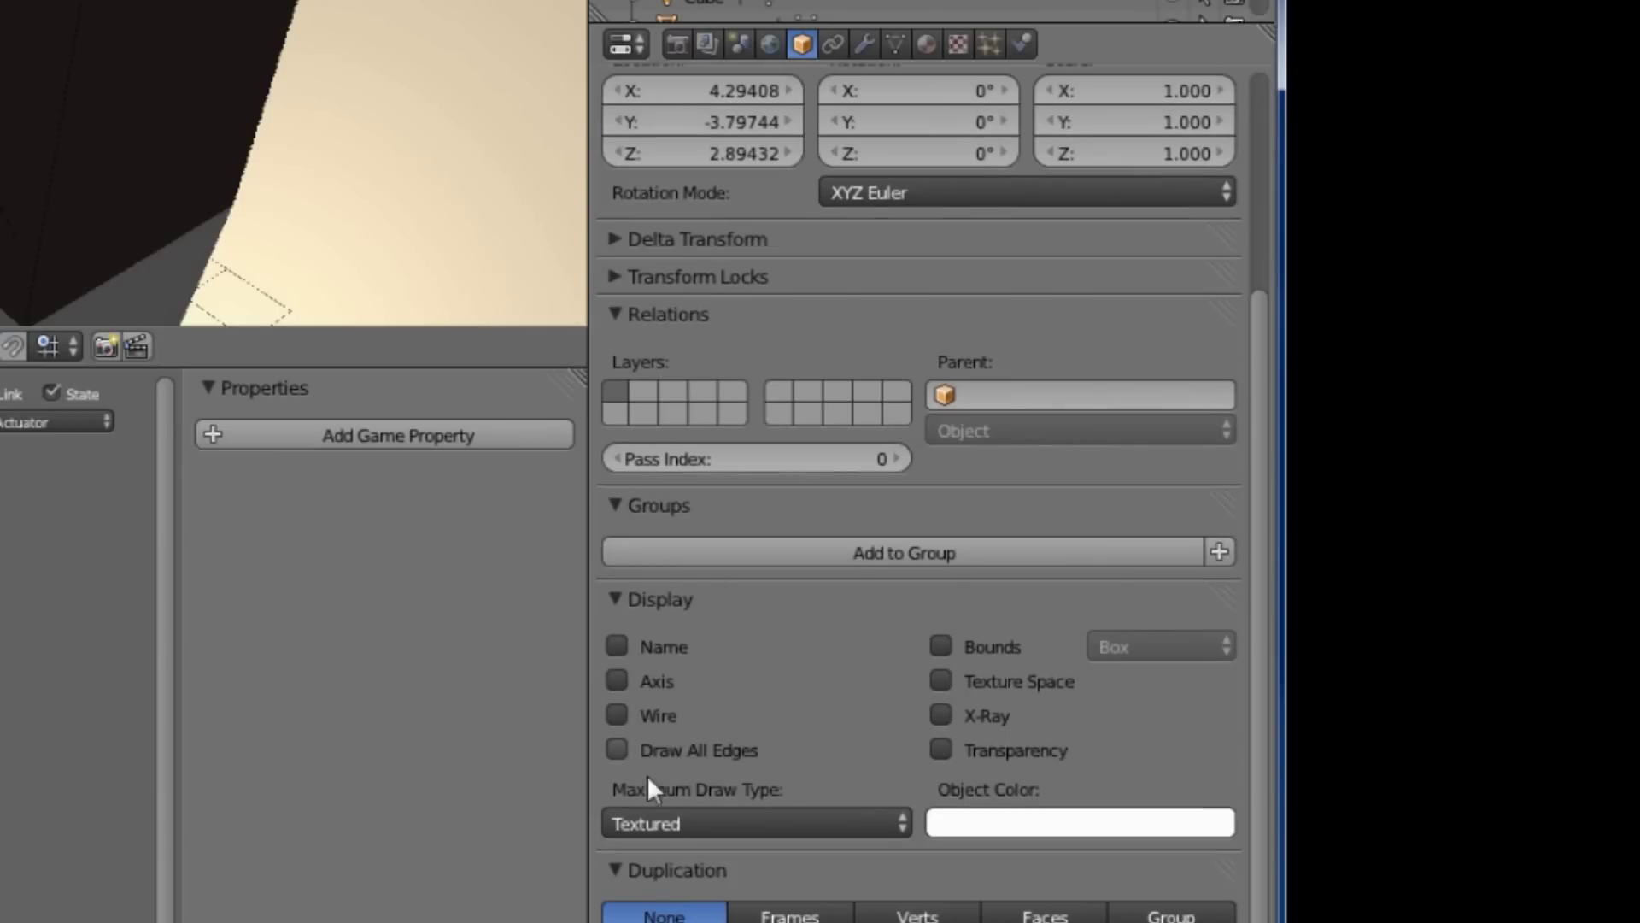
click(726, 816)
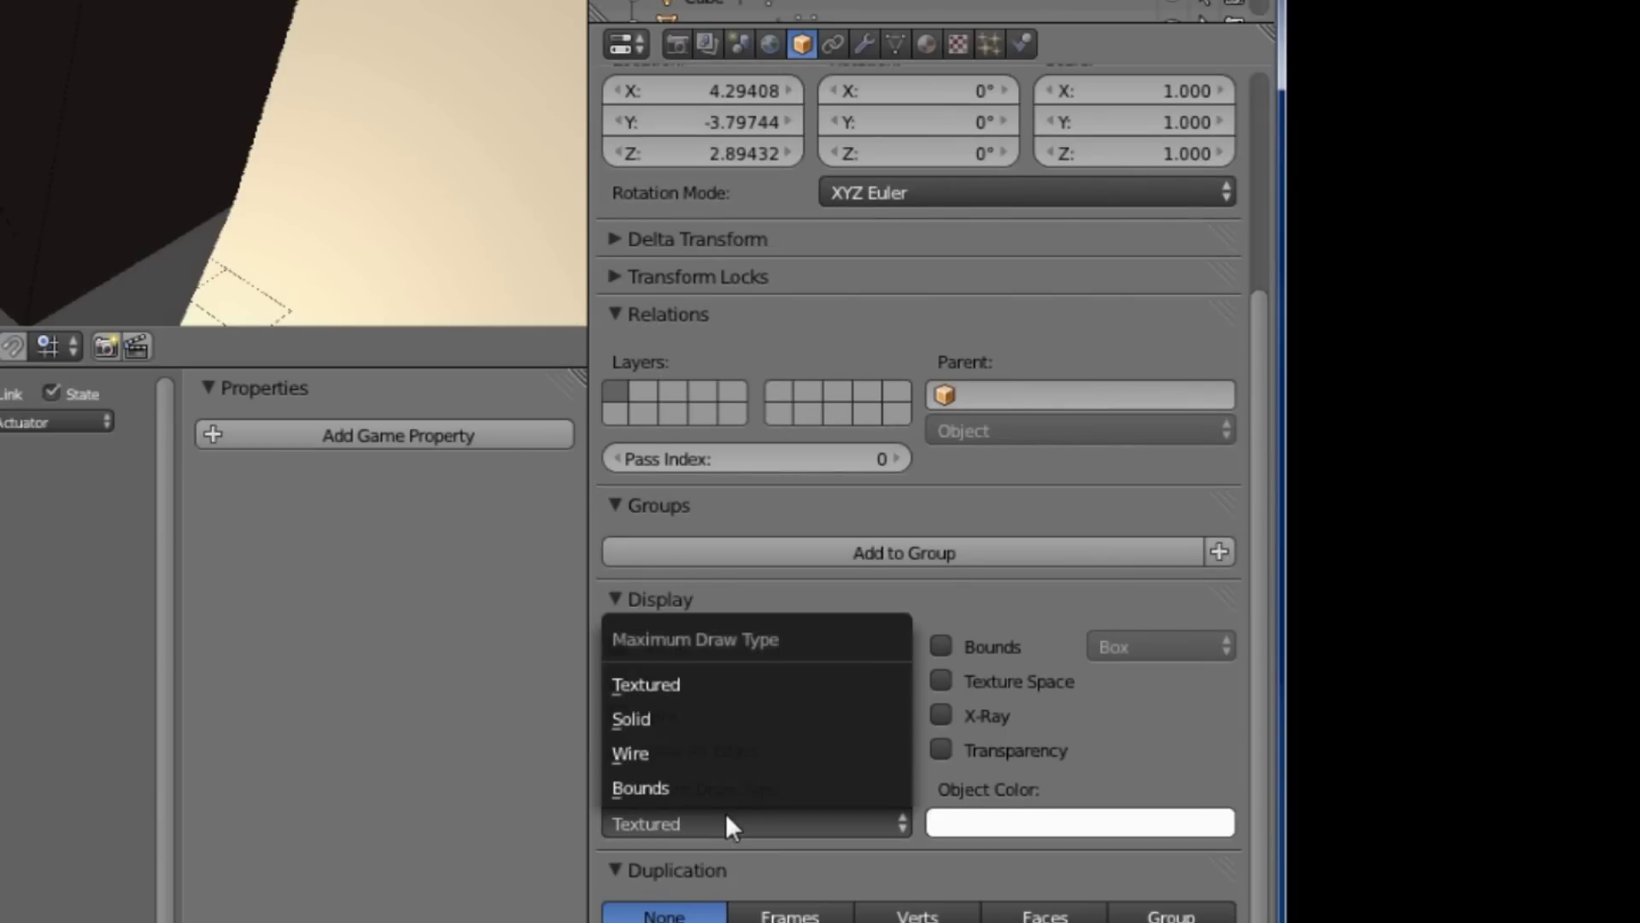
click(671, 752)
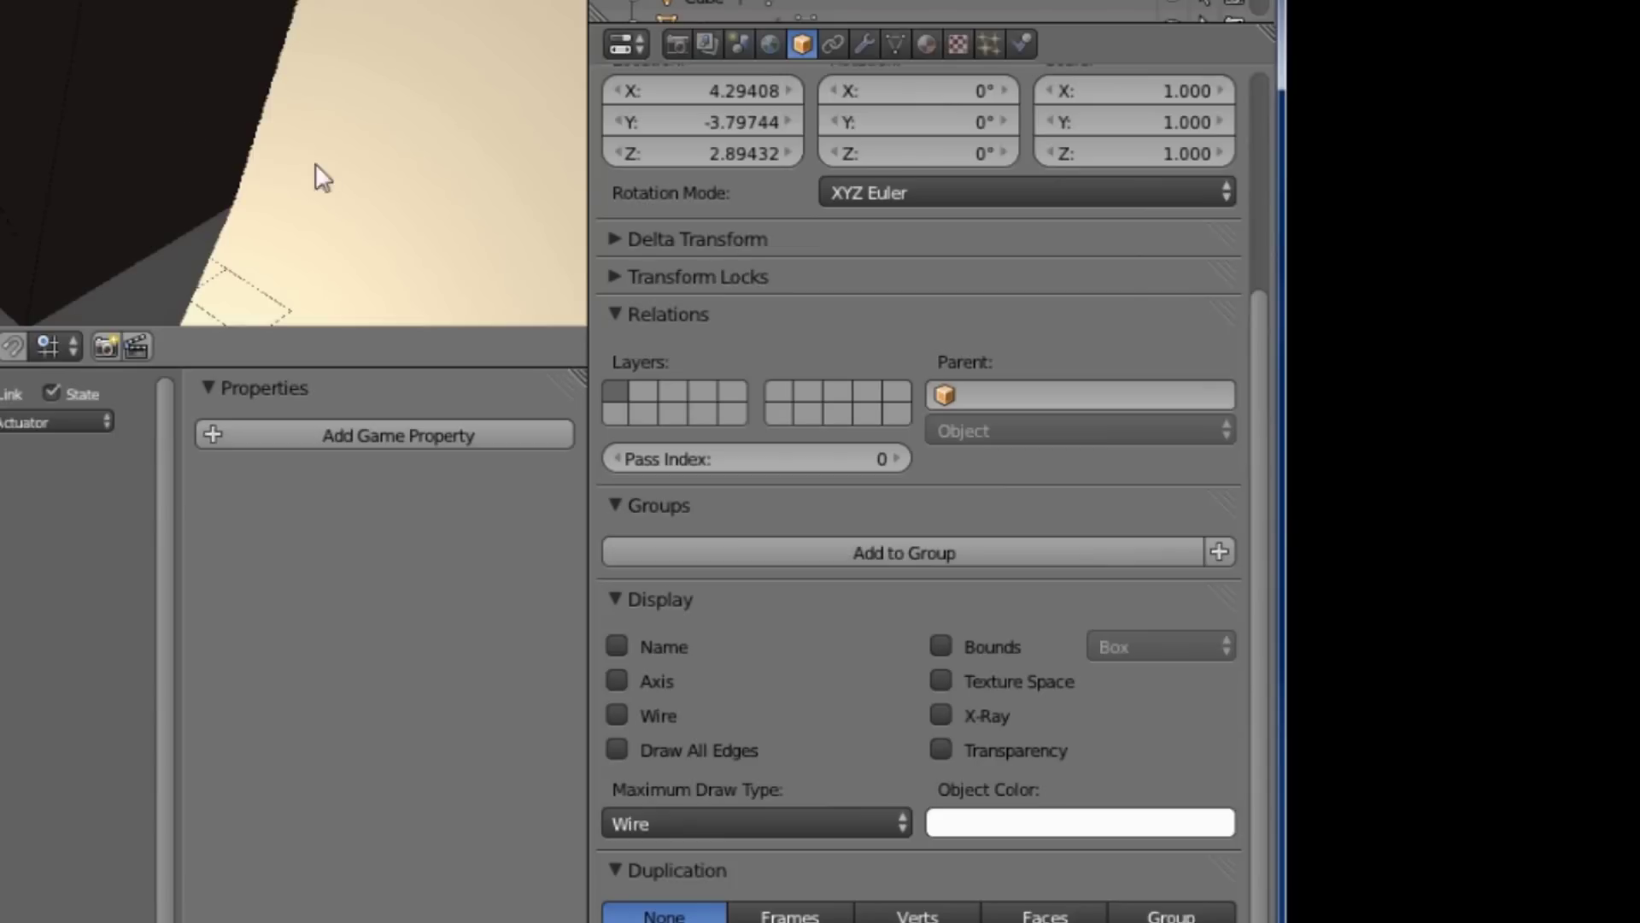
Make the new cube an invisible static actor with Box collision bounds
click(1022, 44)
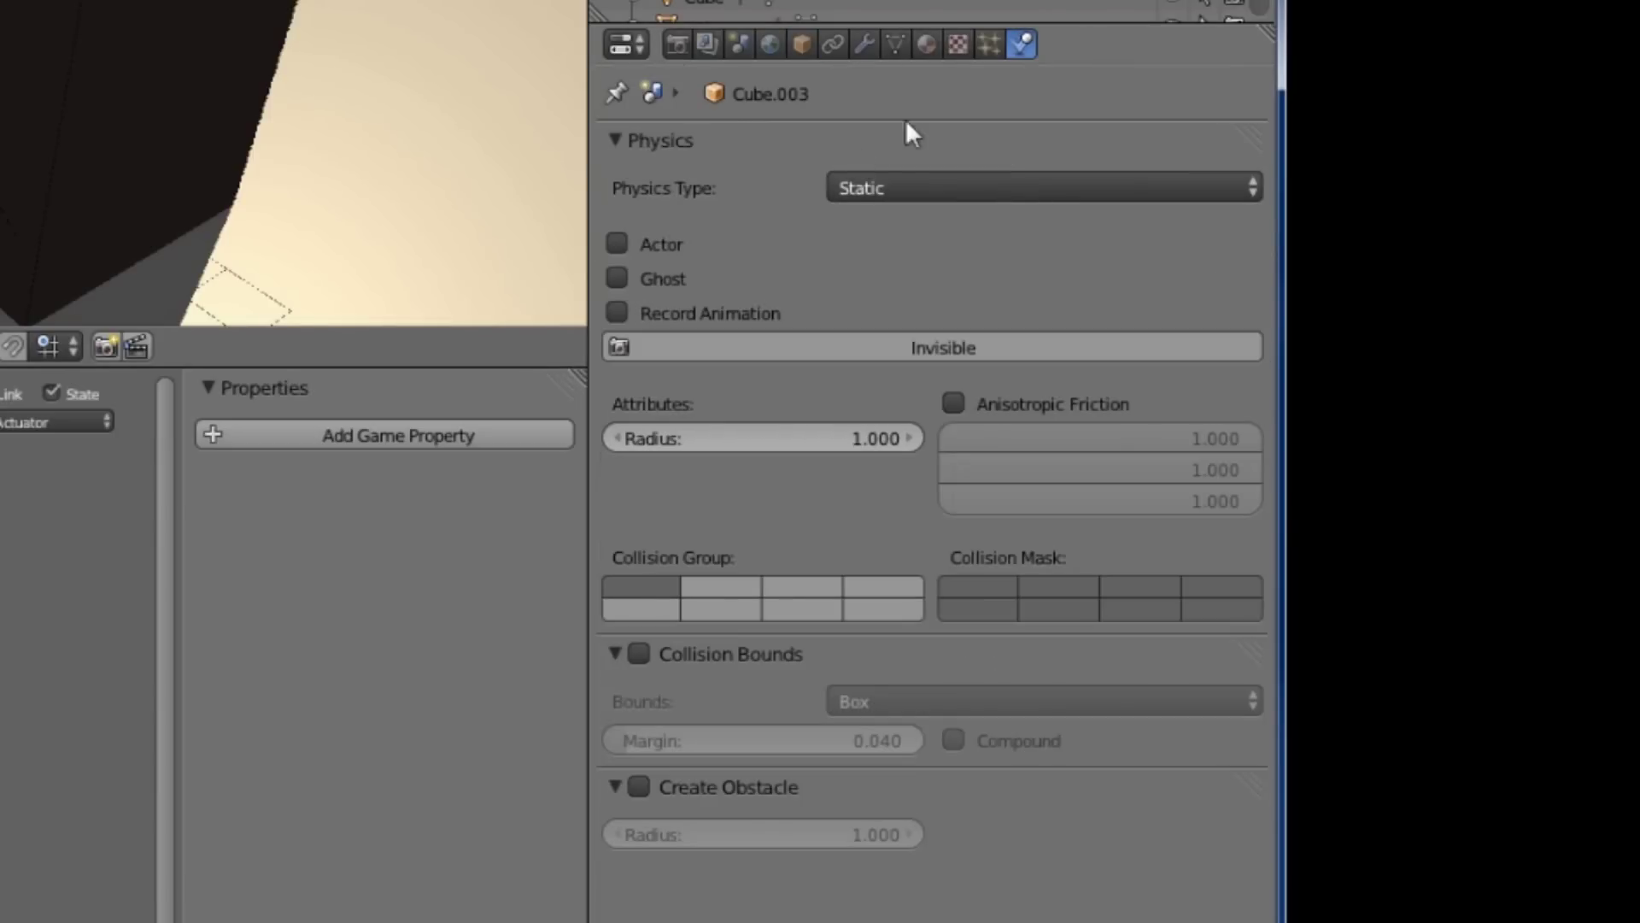
click(617, 245)
click(639, 655)
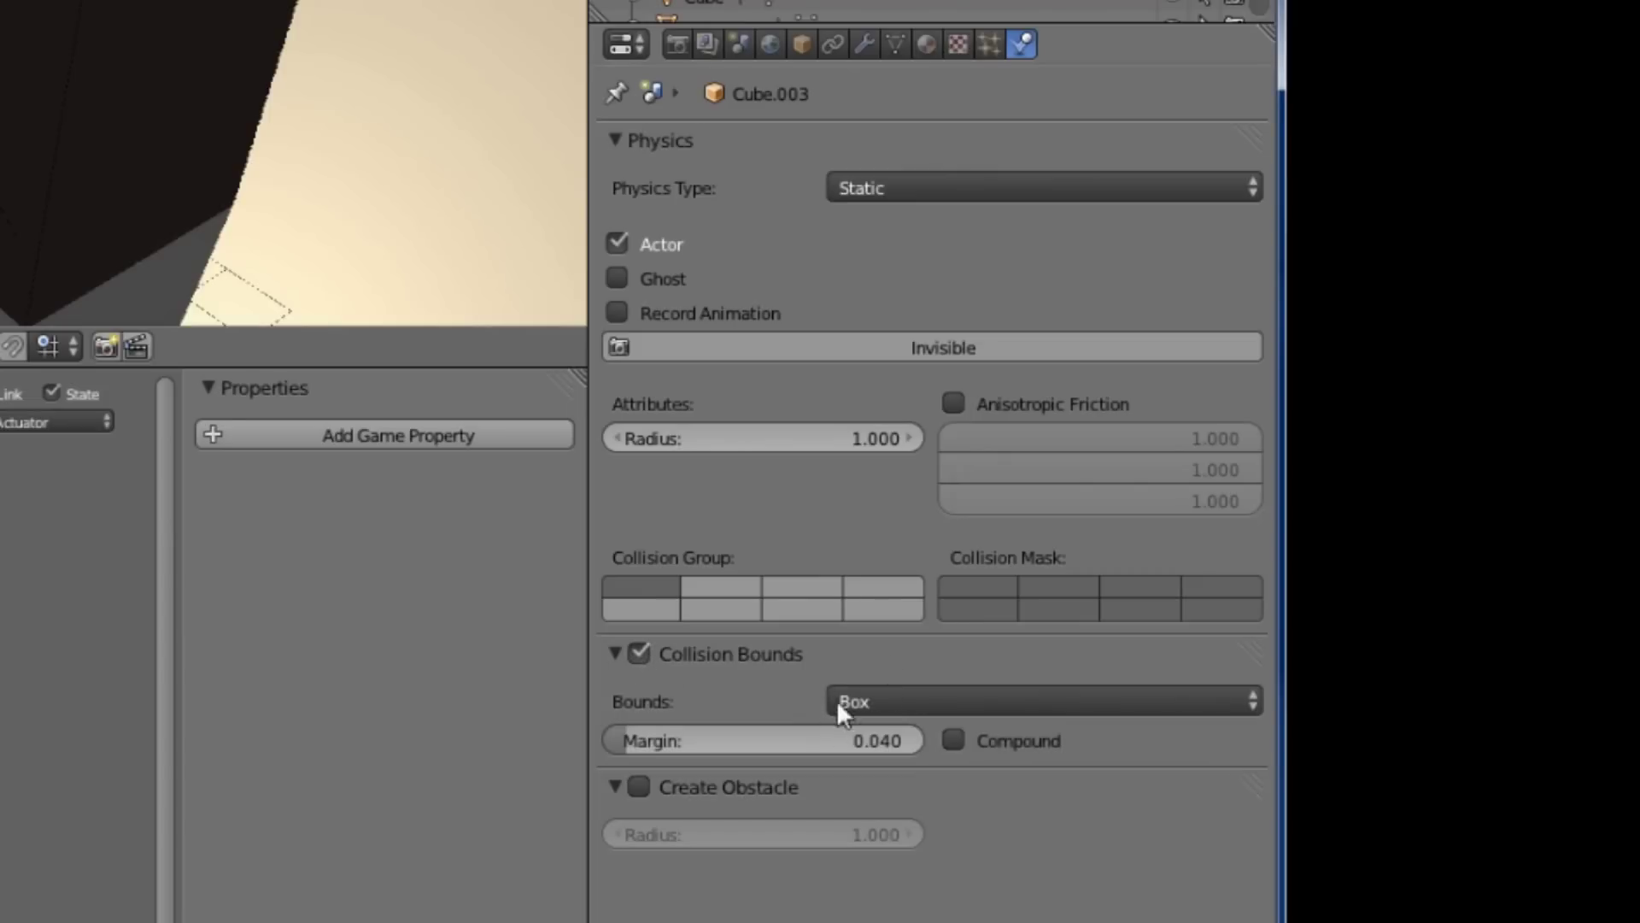
scroll(40, 80, up, 3)
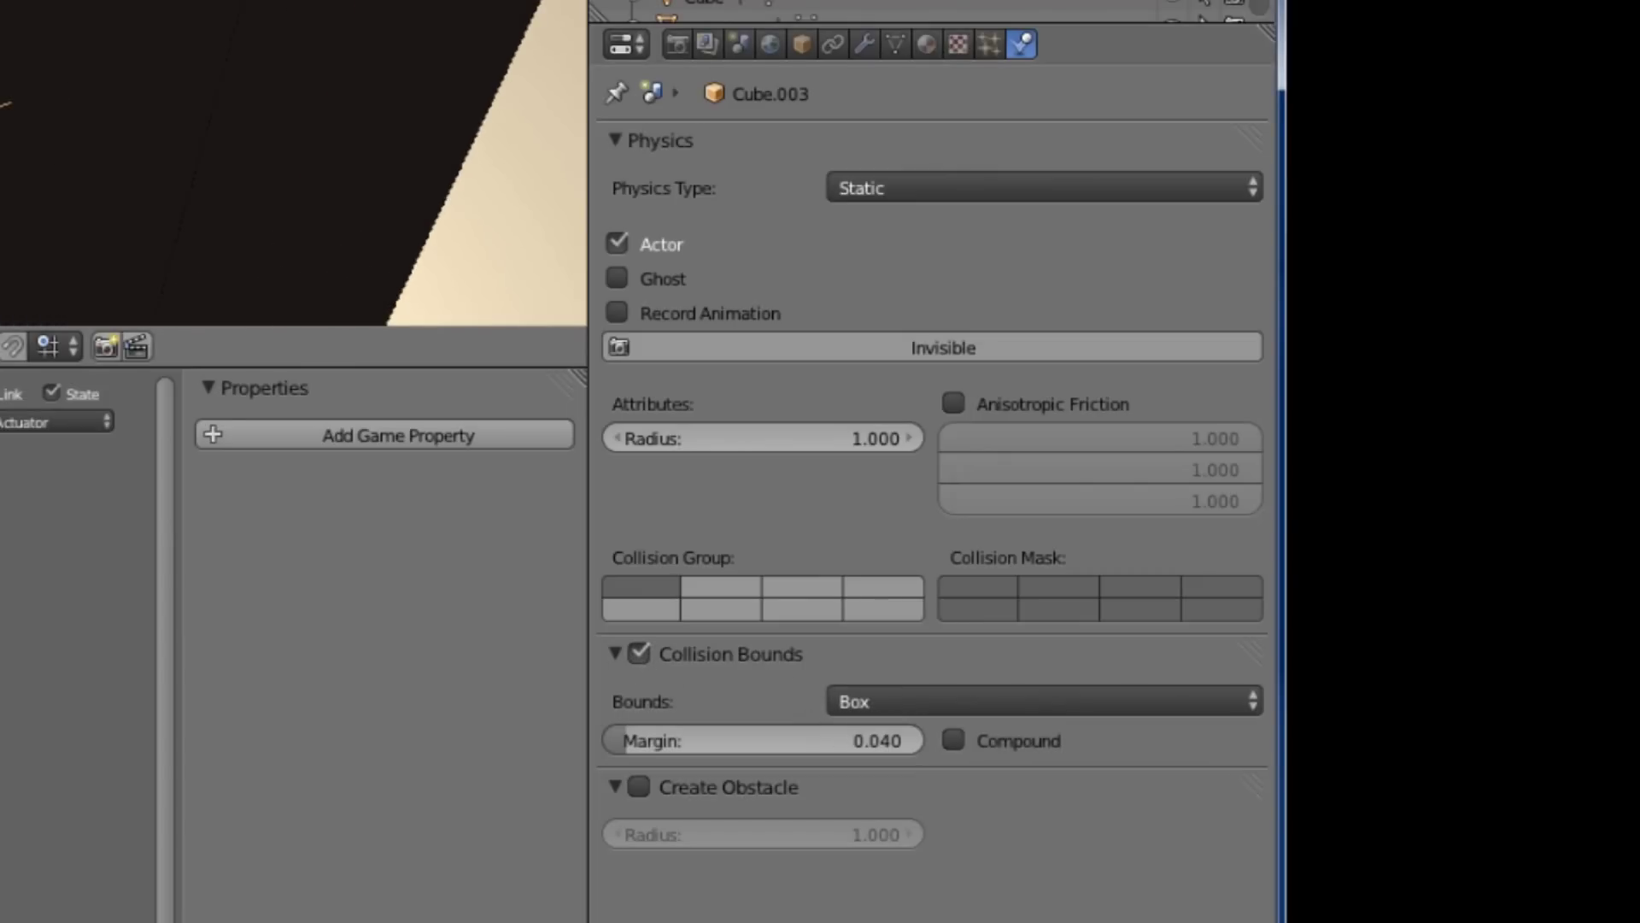
scroll(291, 162, down, 1)
click(785, 337)
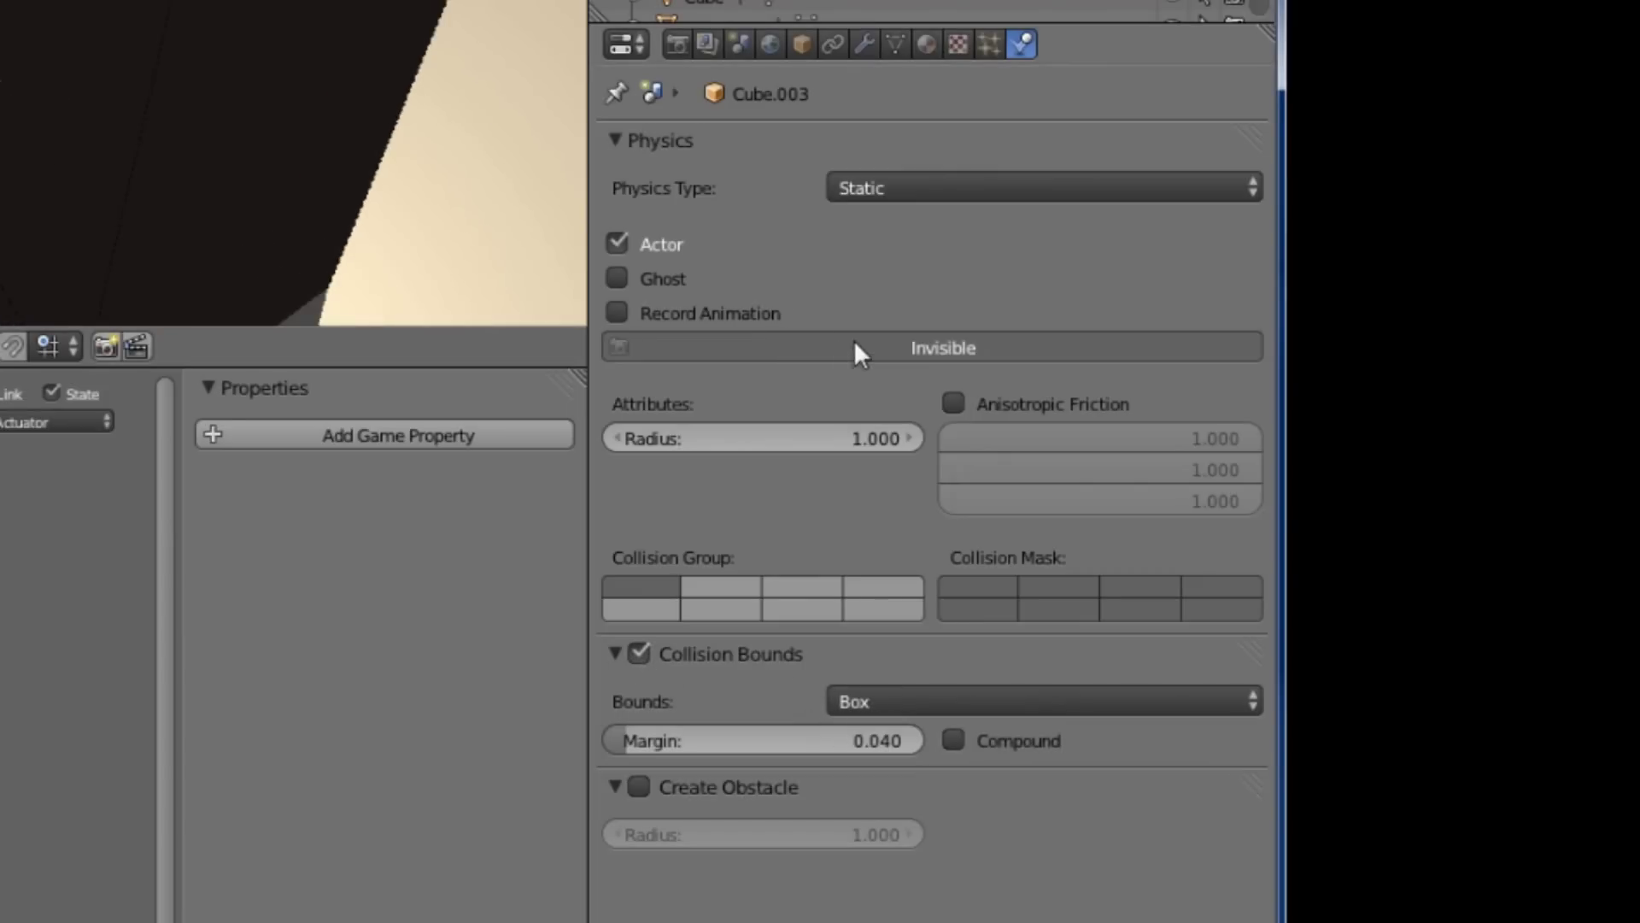
Scale the trigger cube to about 0.46 along Y and shift it slightly into line with the tall building's ladder
mouse_move(9, 162)
middle_down()
mouse_move(43, 94)
mouse_move(51, 153)
mouse_move(171, 171)
mouse_move(34, 154)
middle_up()
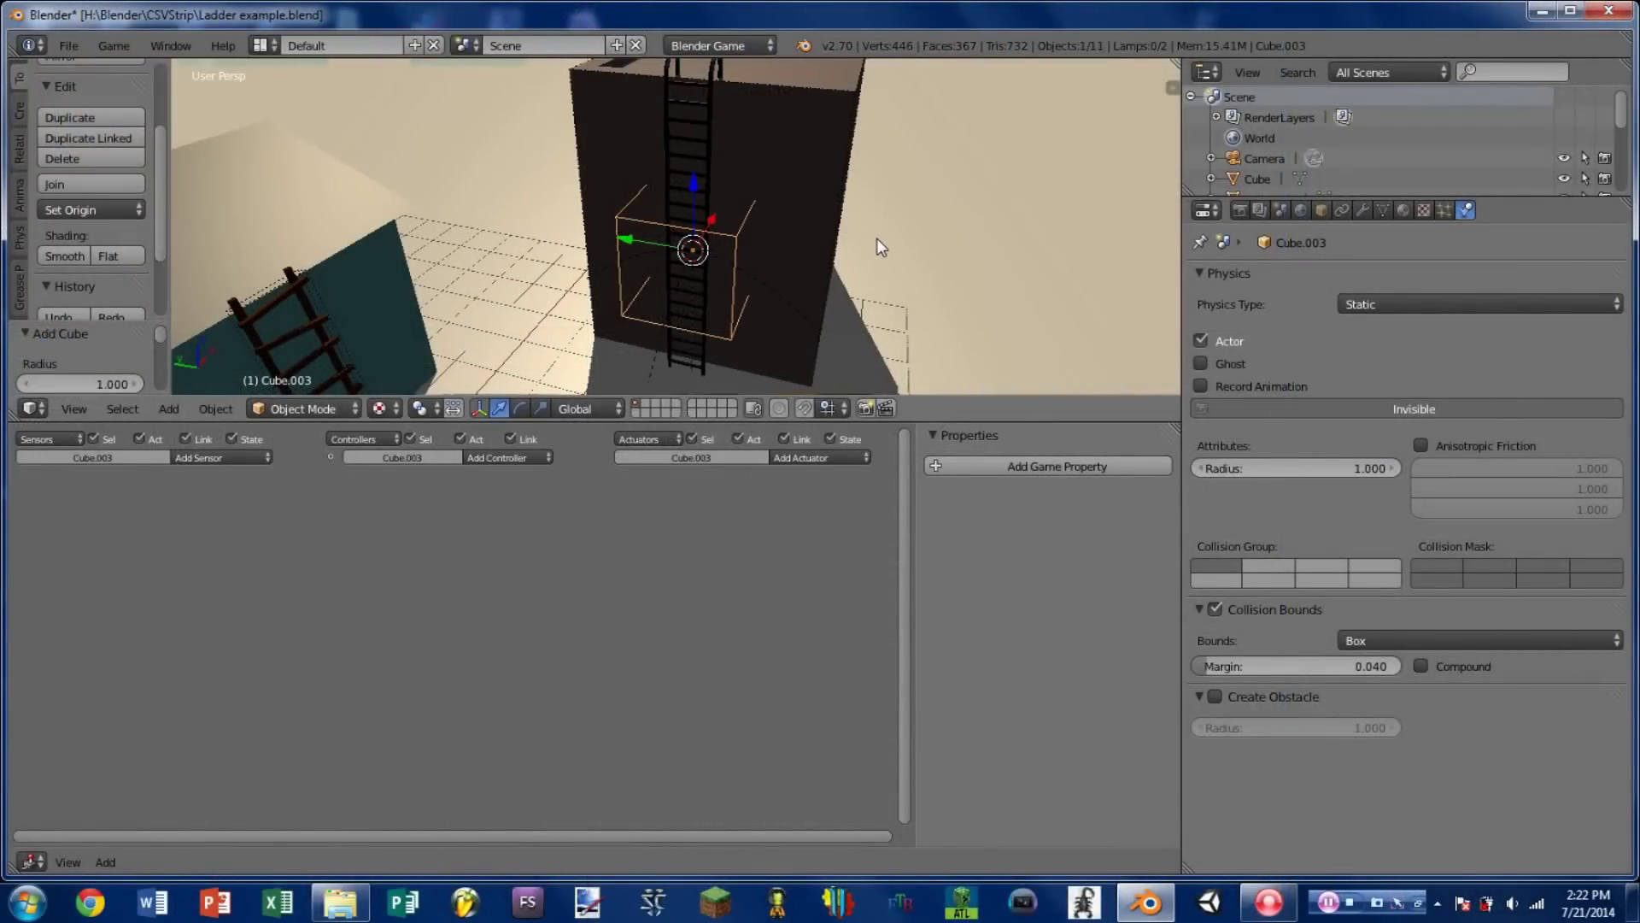
key(s)
key(y)
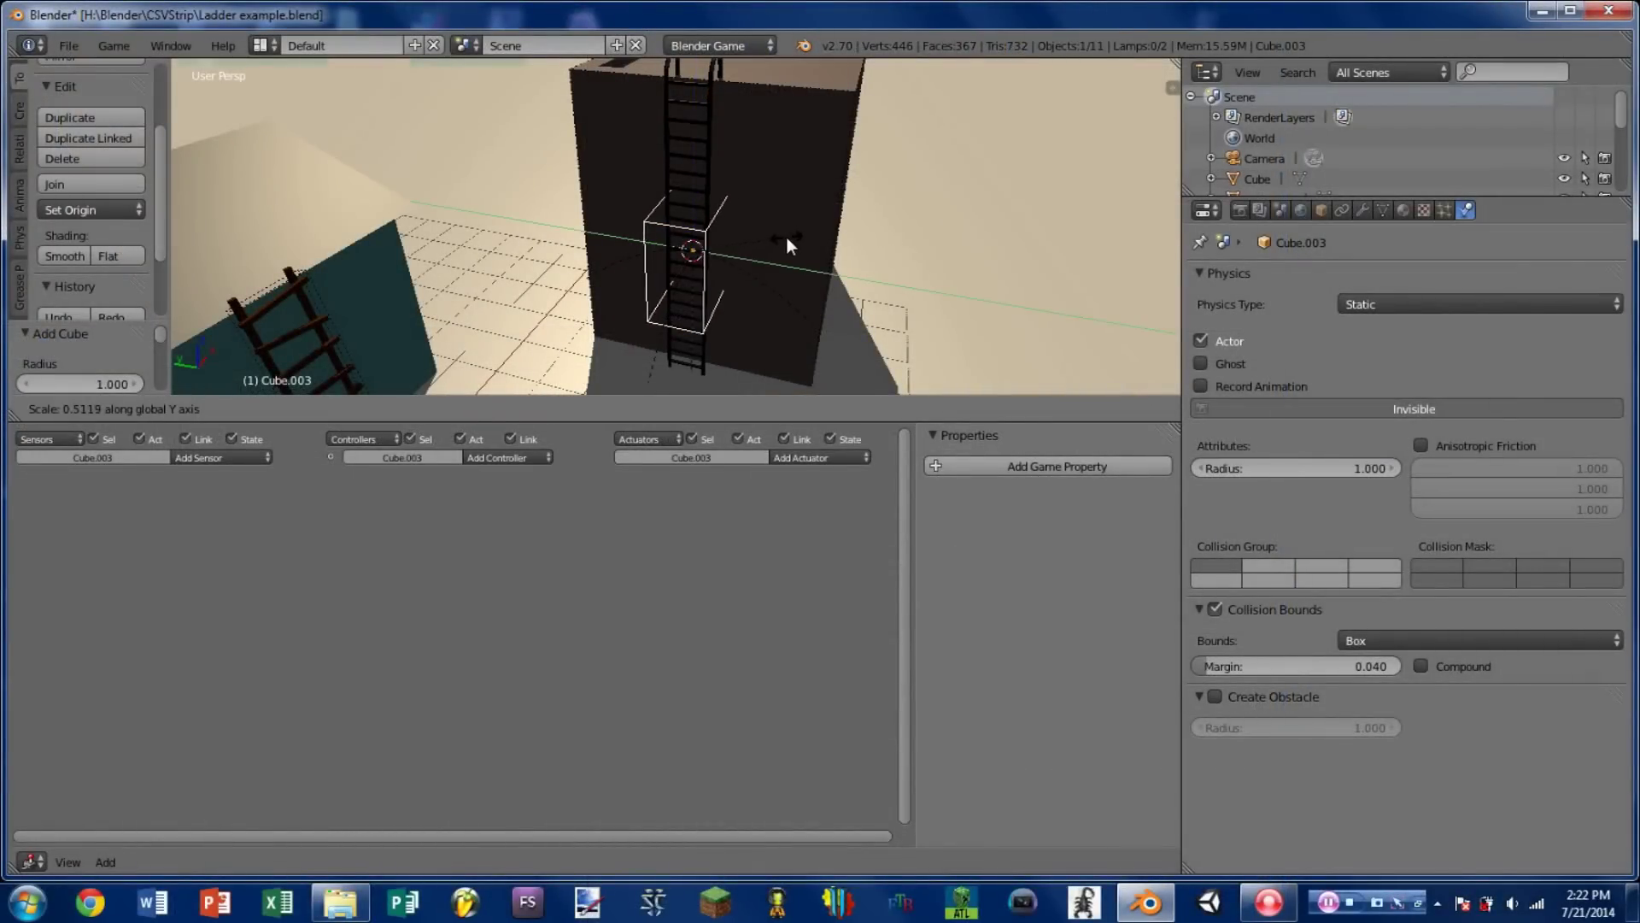
click(779, 238)
key(g)
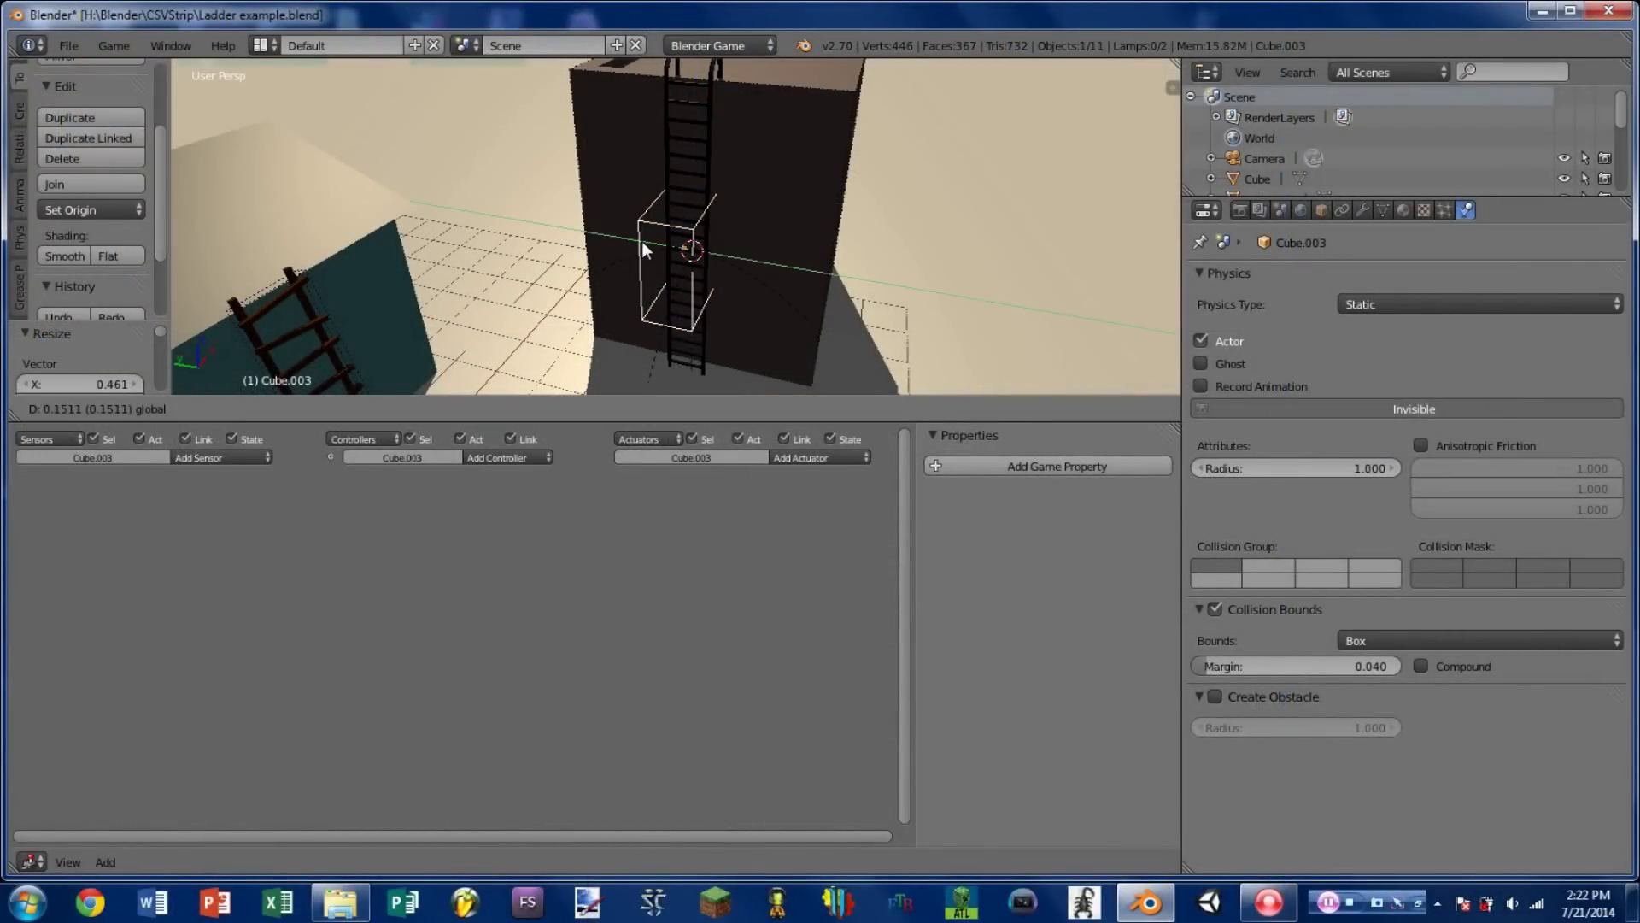
click(643, 241)
Stretch the trigger cube by about 3.2 along Z and flatten it to about 0.11 along X against the ladder
key(s)
key(z)
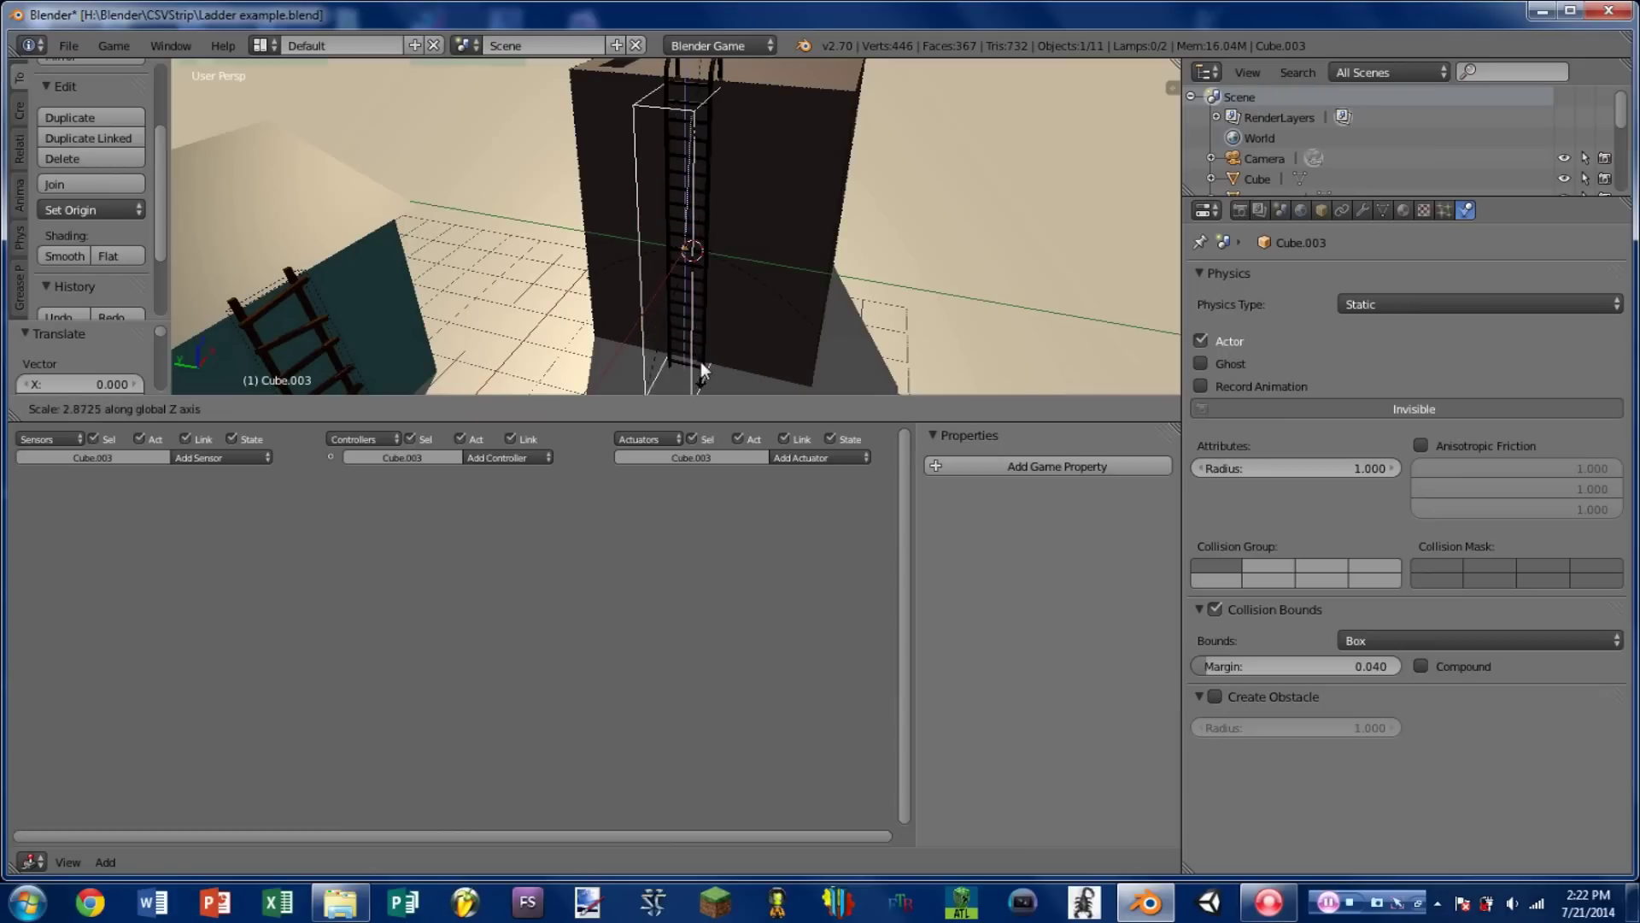
click(701, 356)
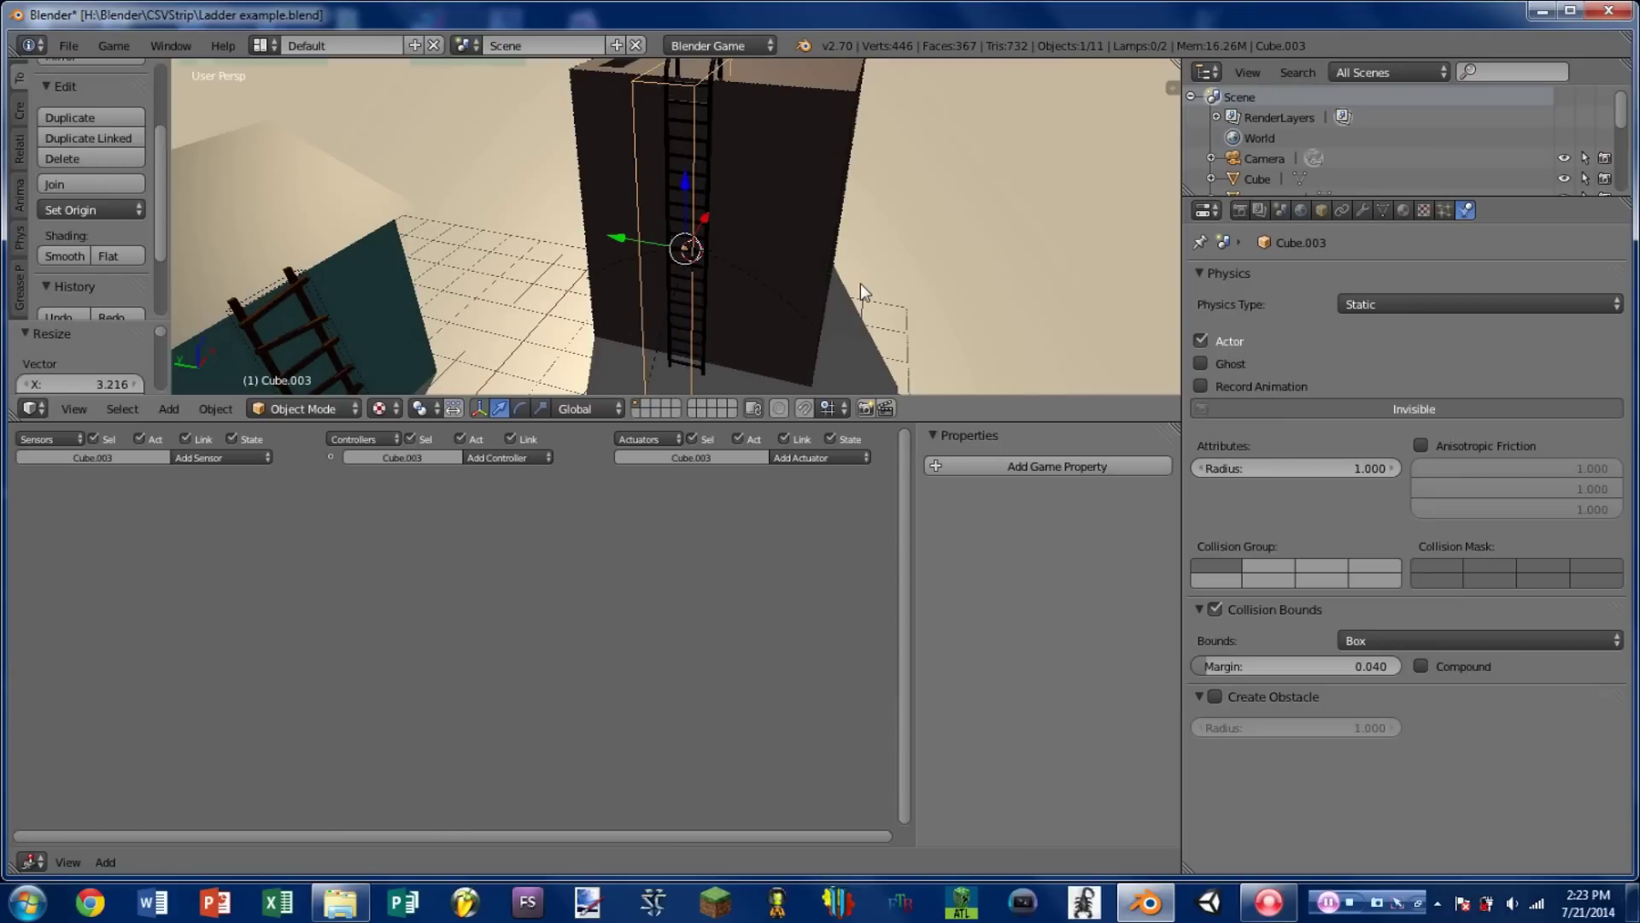
middle_drag(859, 284, 936, 198)
key(s)
key(x)
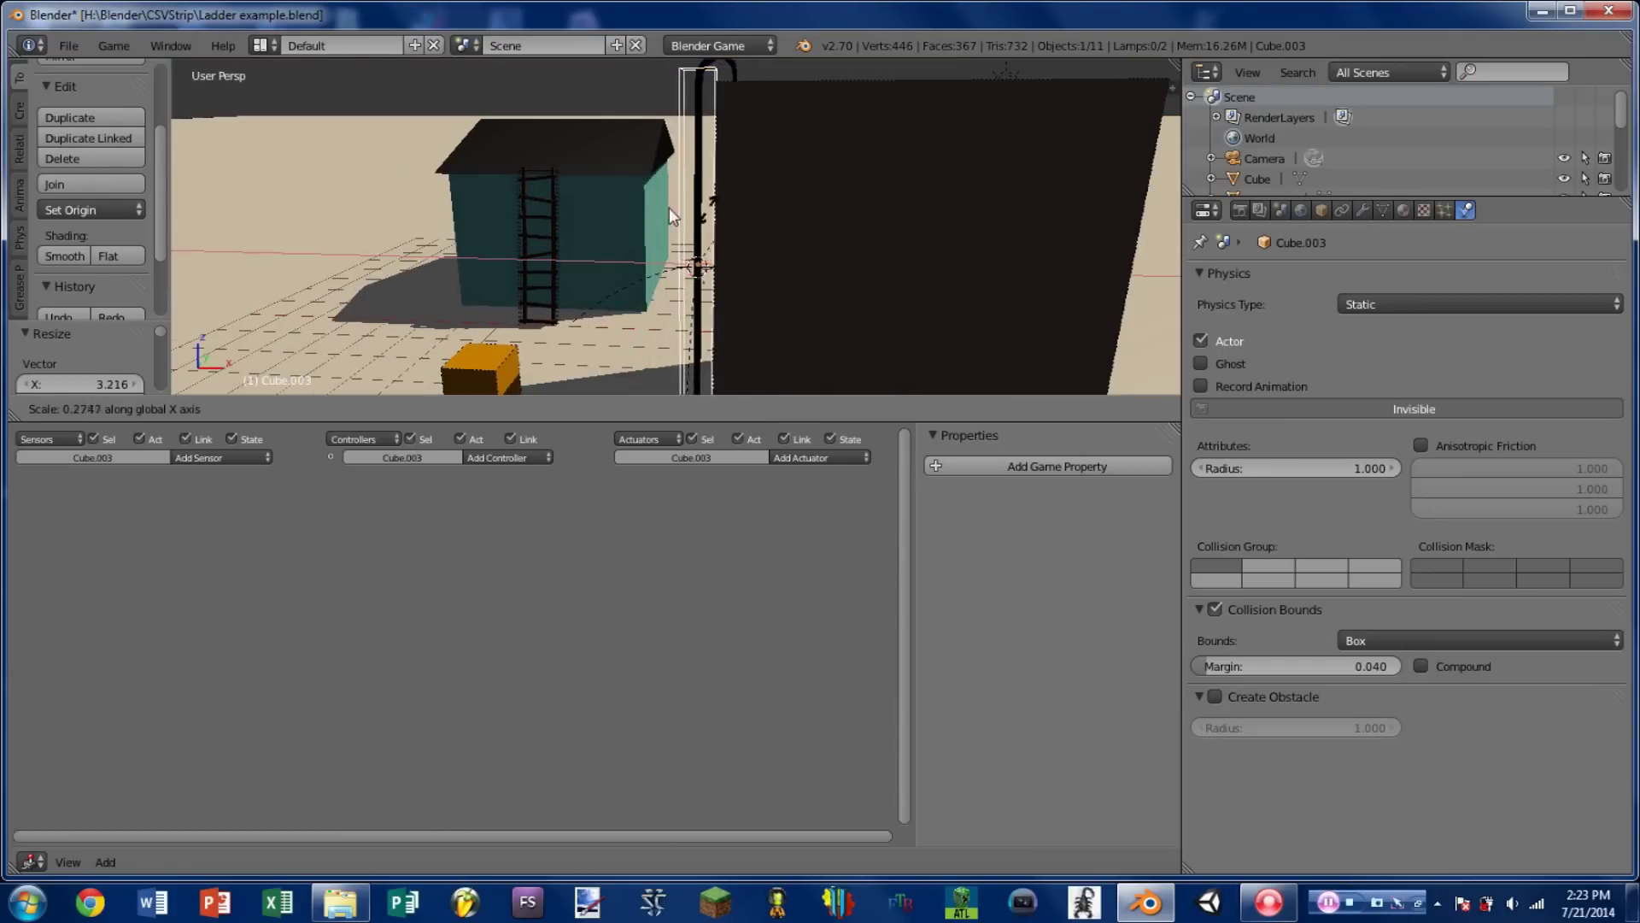
click(725, 268)
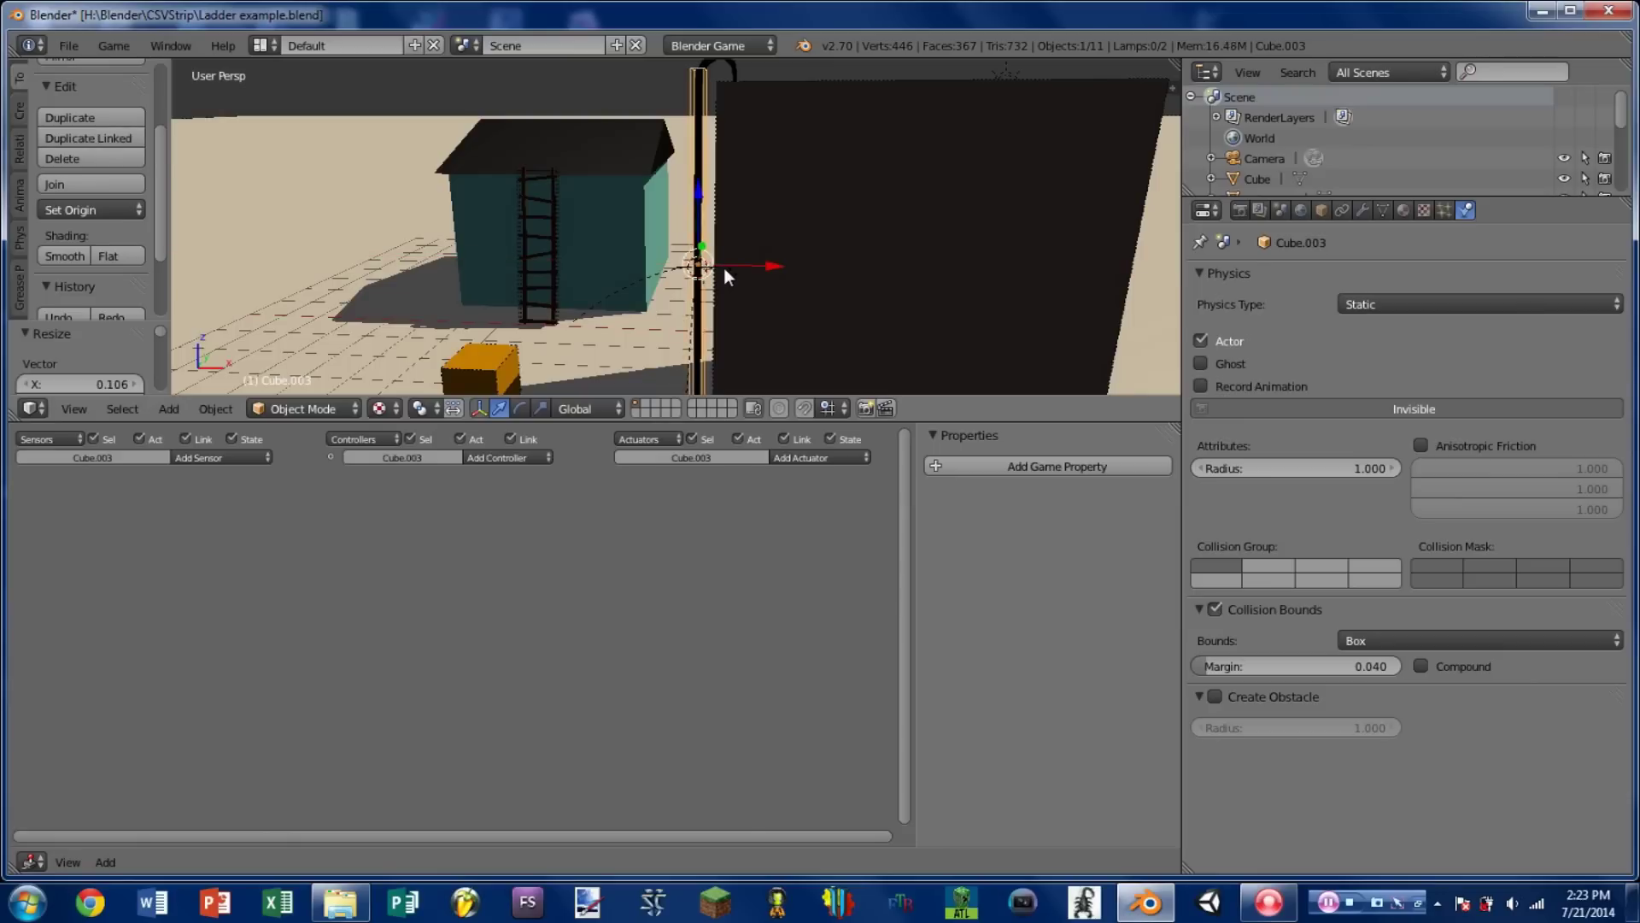
Scale the trigger cube by about 1.05 along Z to cover the ladder's full height and check its fit
scroll(525, 261, up, 6)
middle_drag(709, 252, 684, 299)
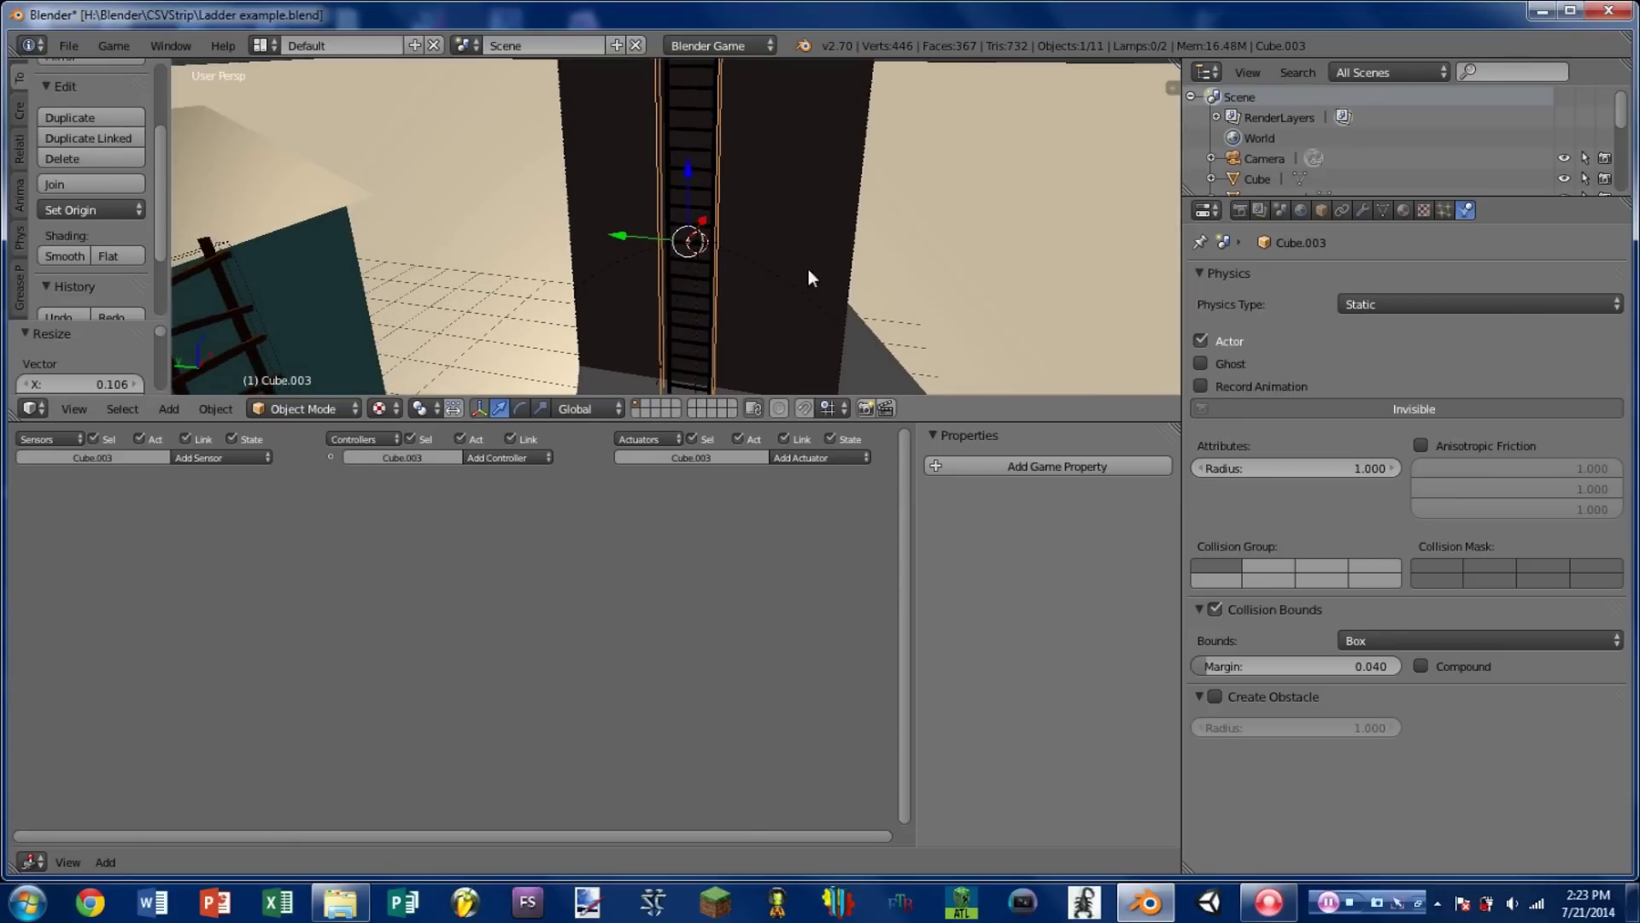
middle_drag(808, 269, 675, 238)
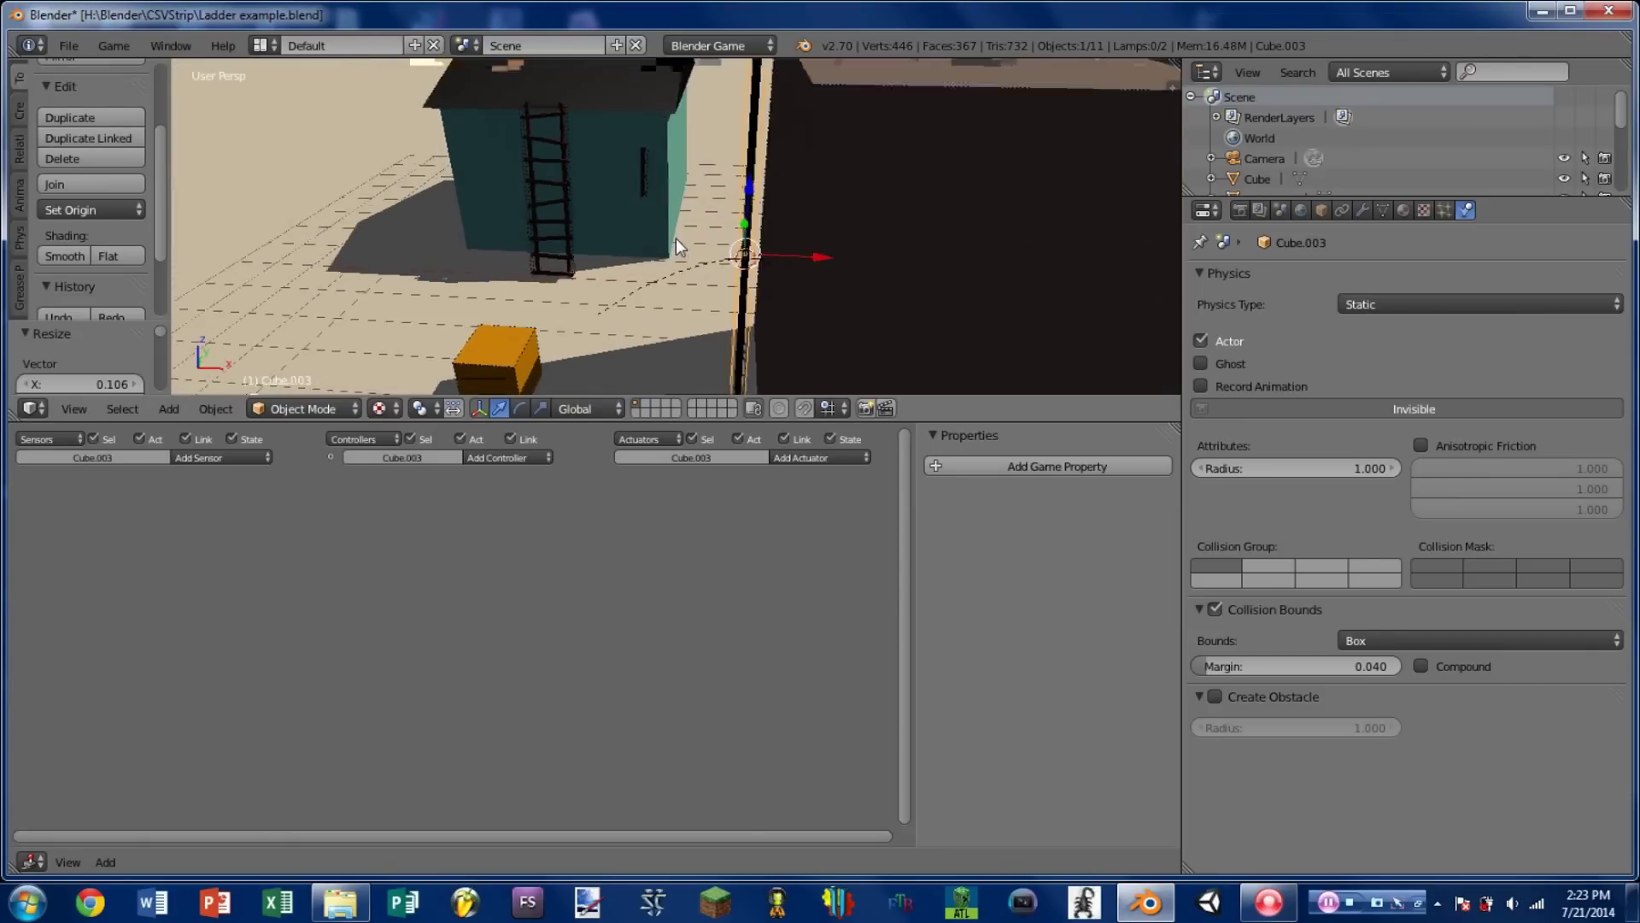
scroll(675, 239, down, 5)
key(s)
key(z)
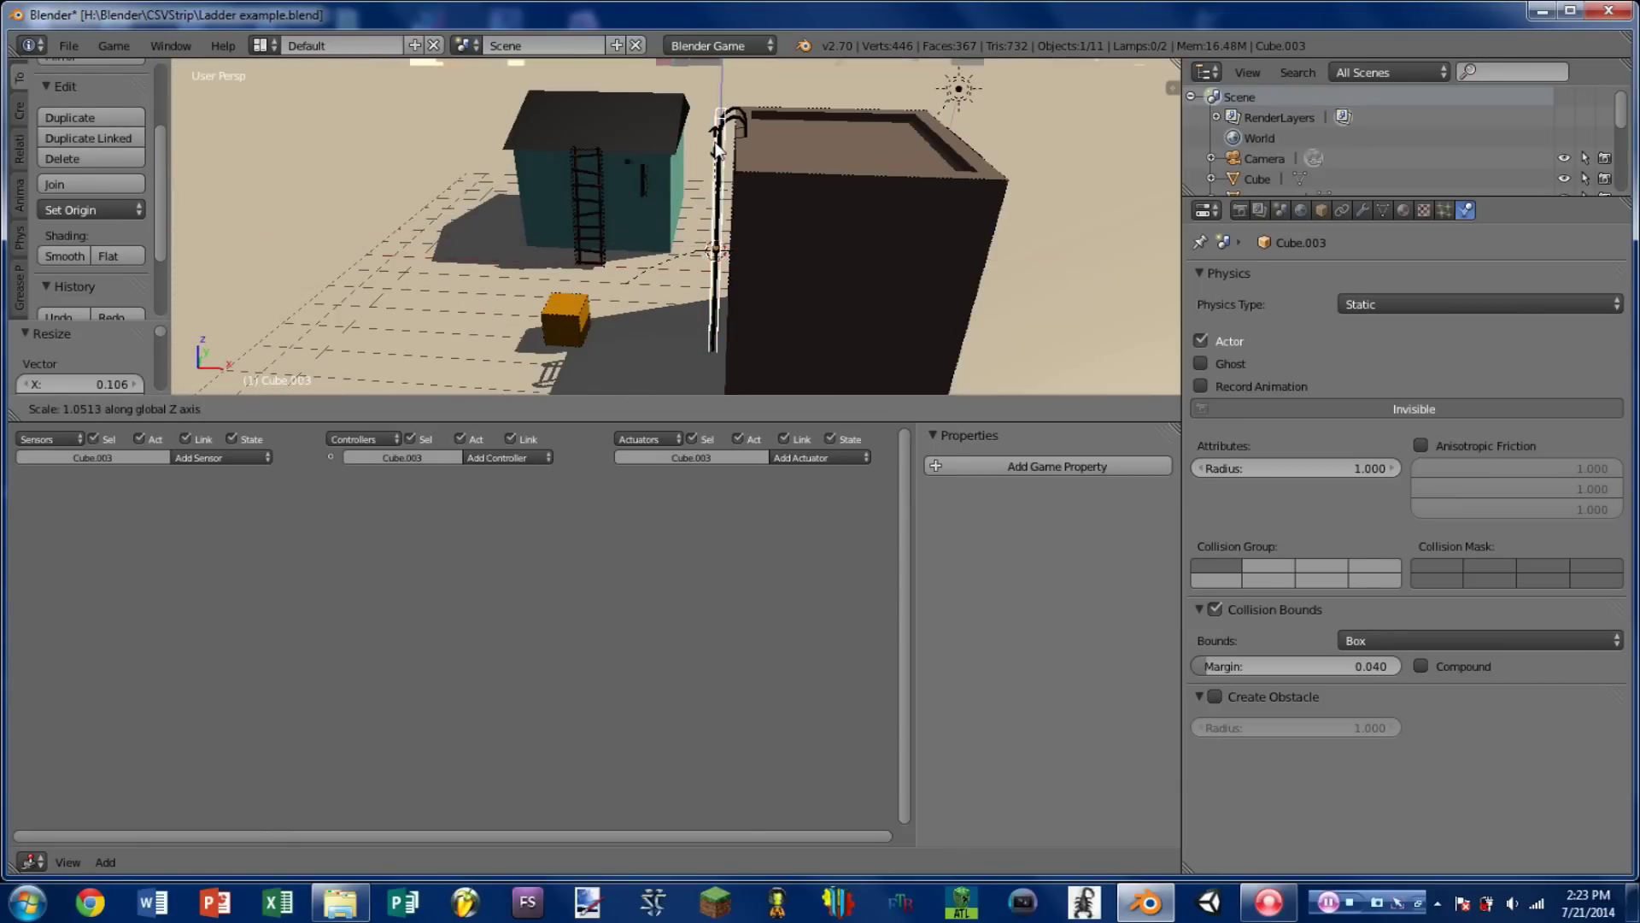
click(716, 150)
middle_drag(634, 197, 767, 154)
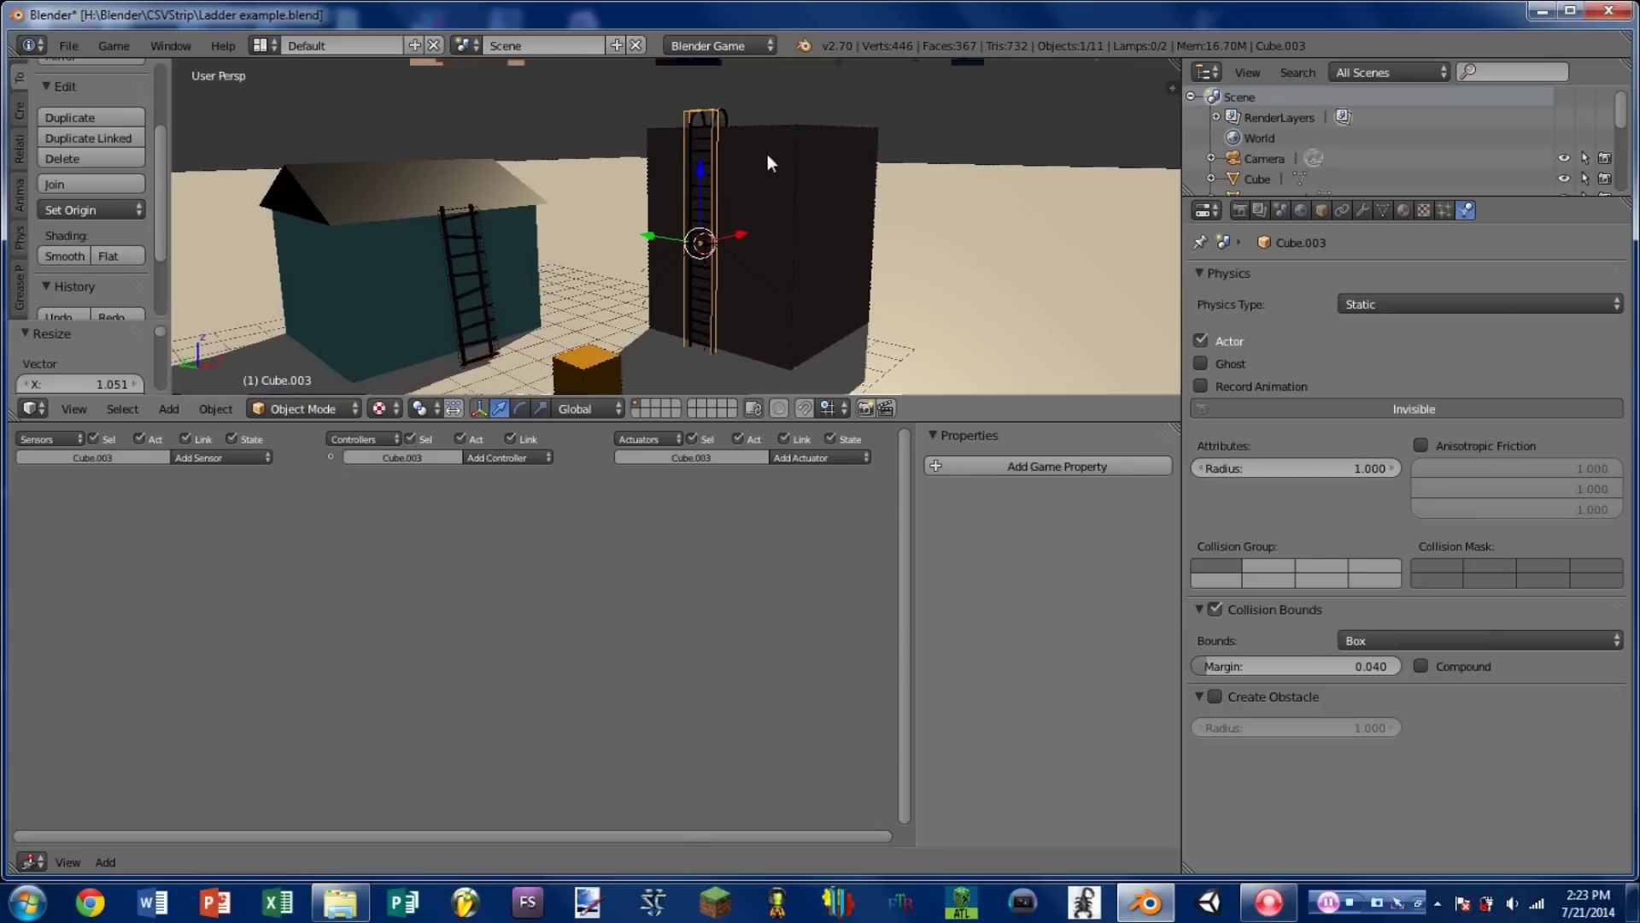
middle_drag(689, 267, 453, 198)
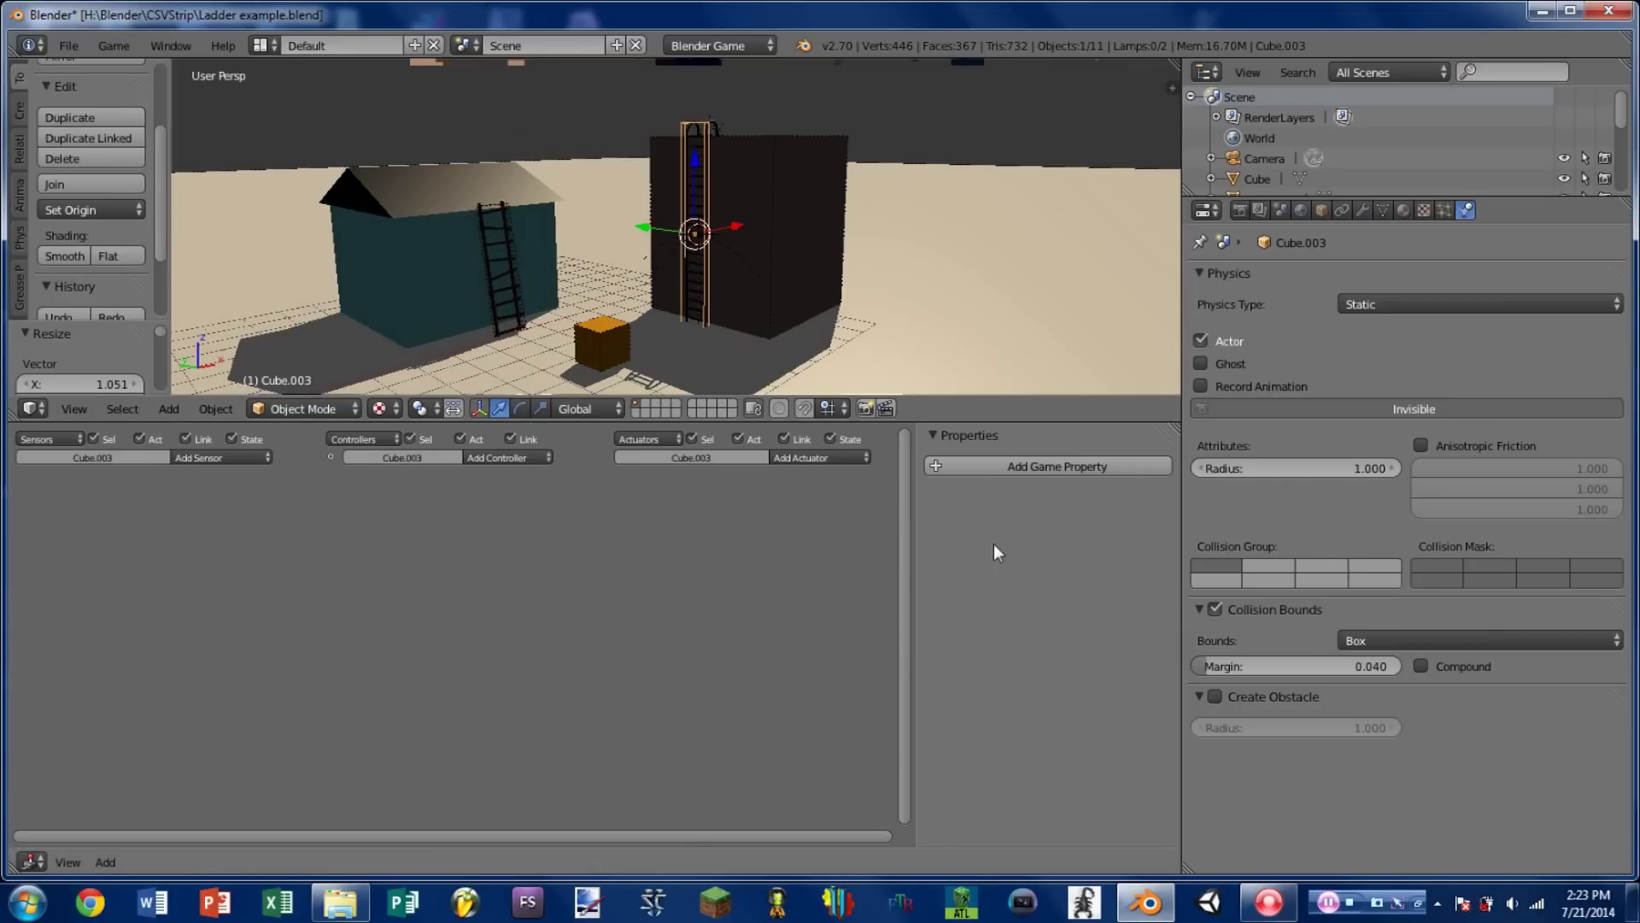
Add a Float game property named "ladder" to the trigger cube
drag(914, 466, 836, 466)
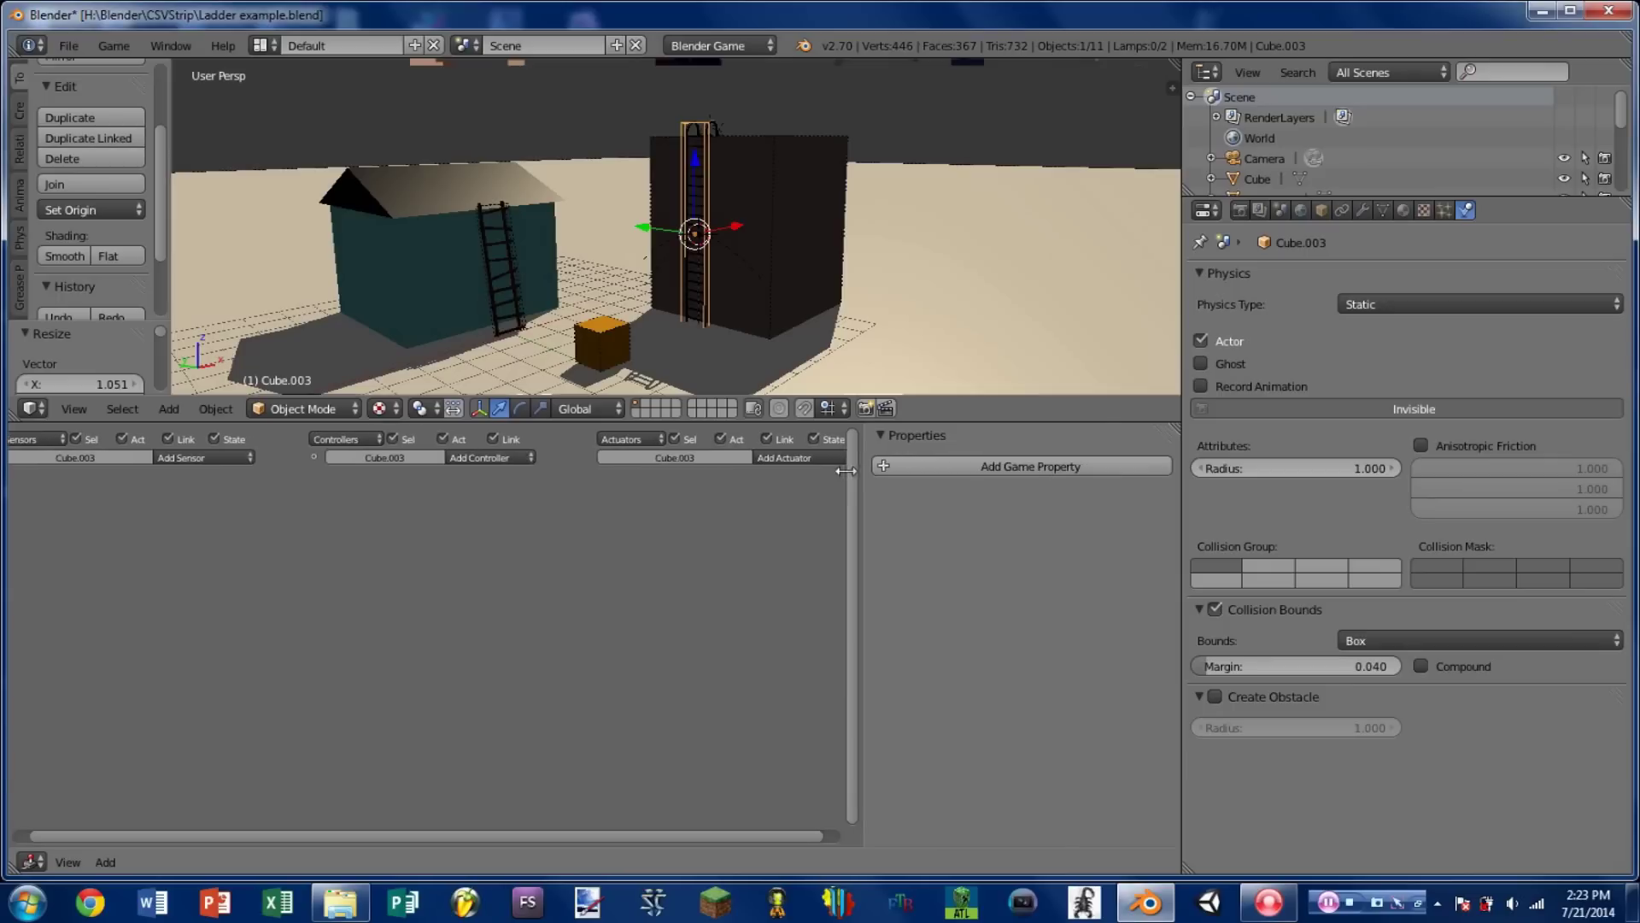
click(983, 466)
click(902, 496)
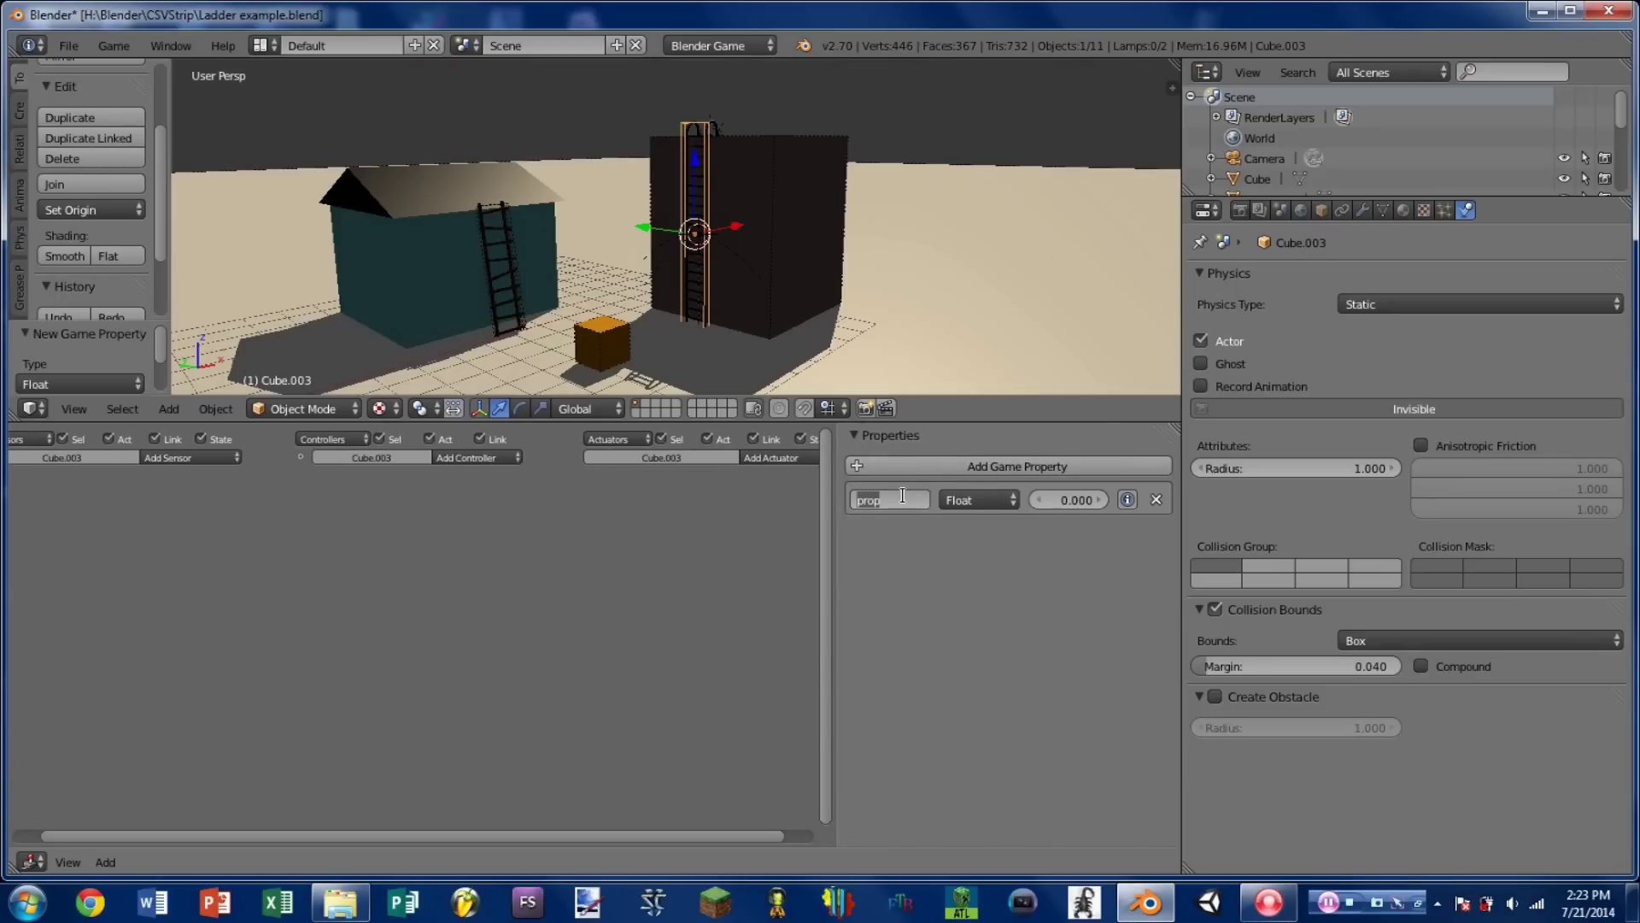
text(ladder)
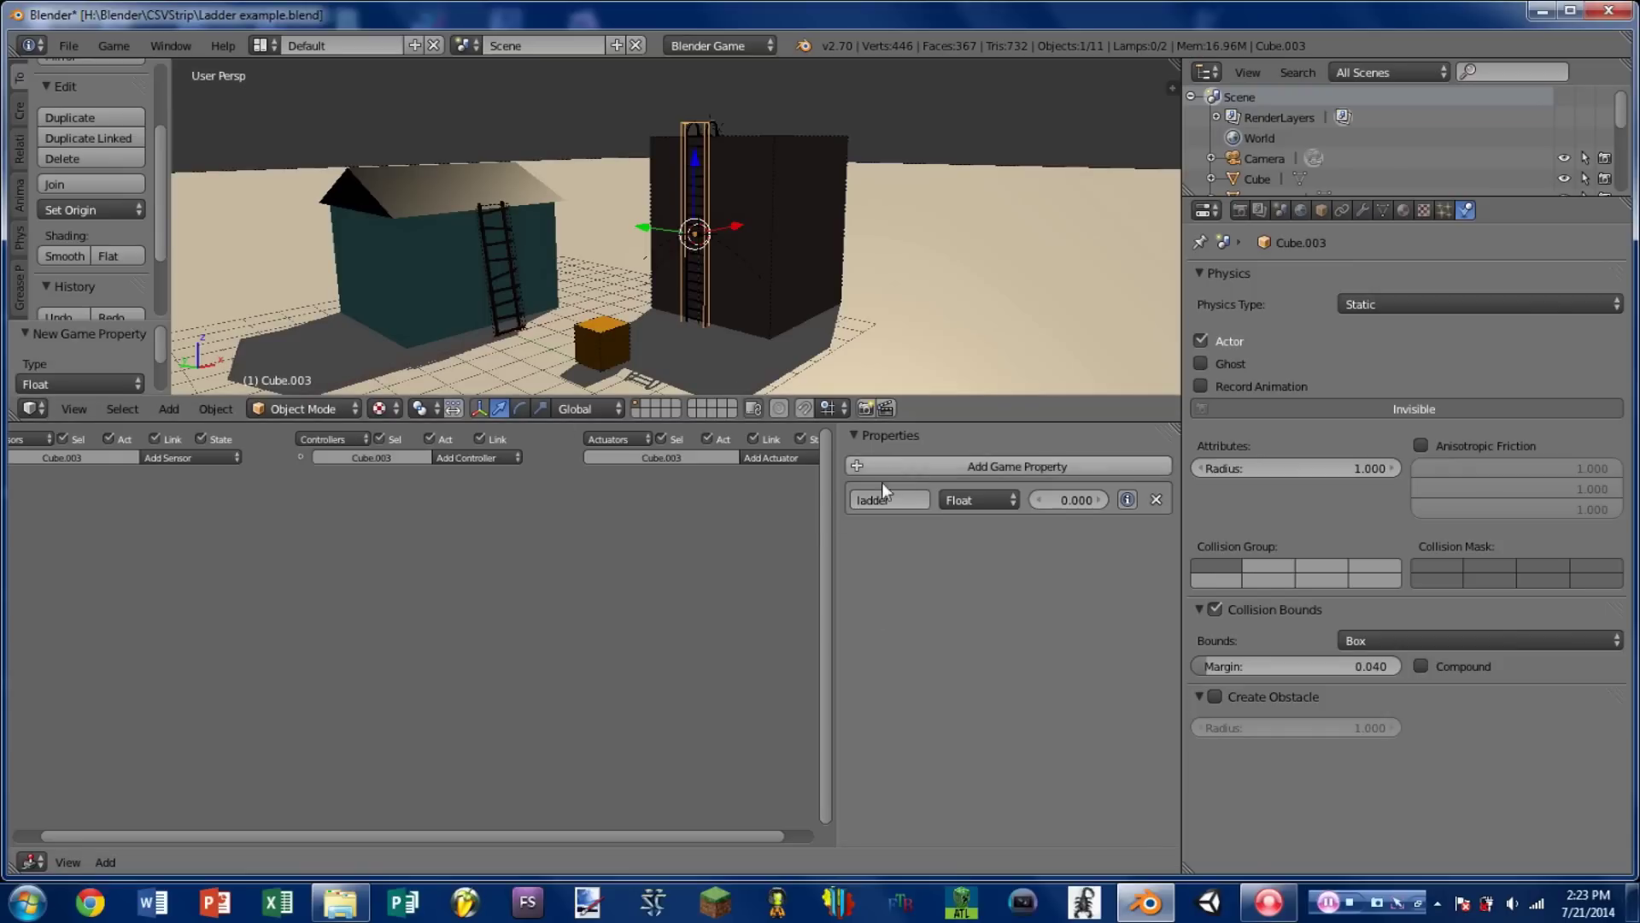
Add a Radar sensor, an And controller and a Motion actuator to the orange cube character
right_click(608, 336)
drag(553, 421, 553, 368)
drag(836, 507, 966, 516)
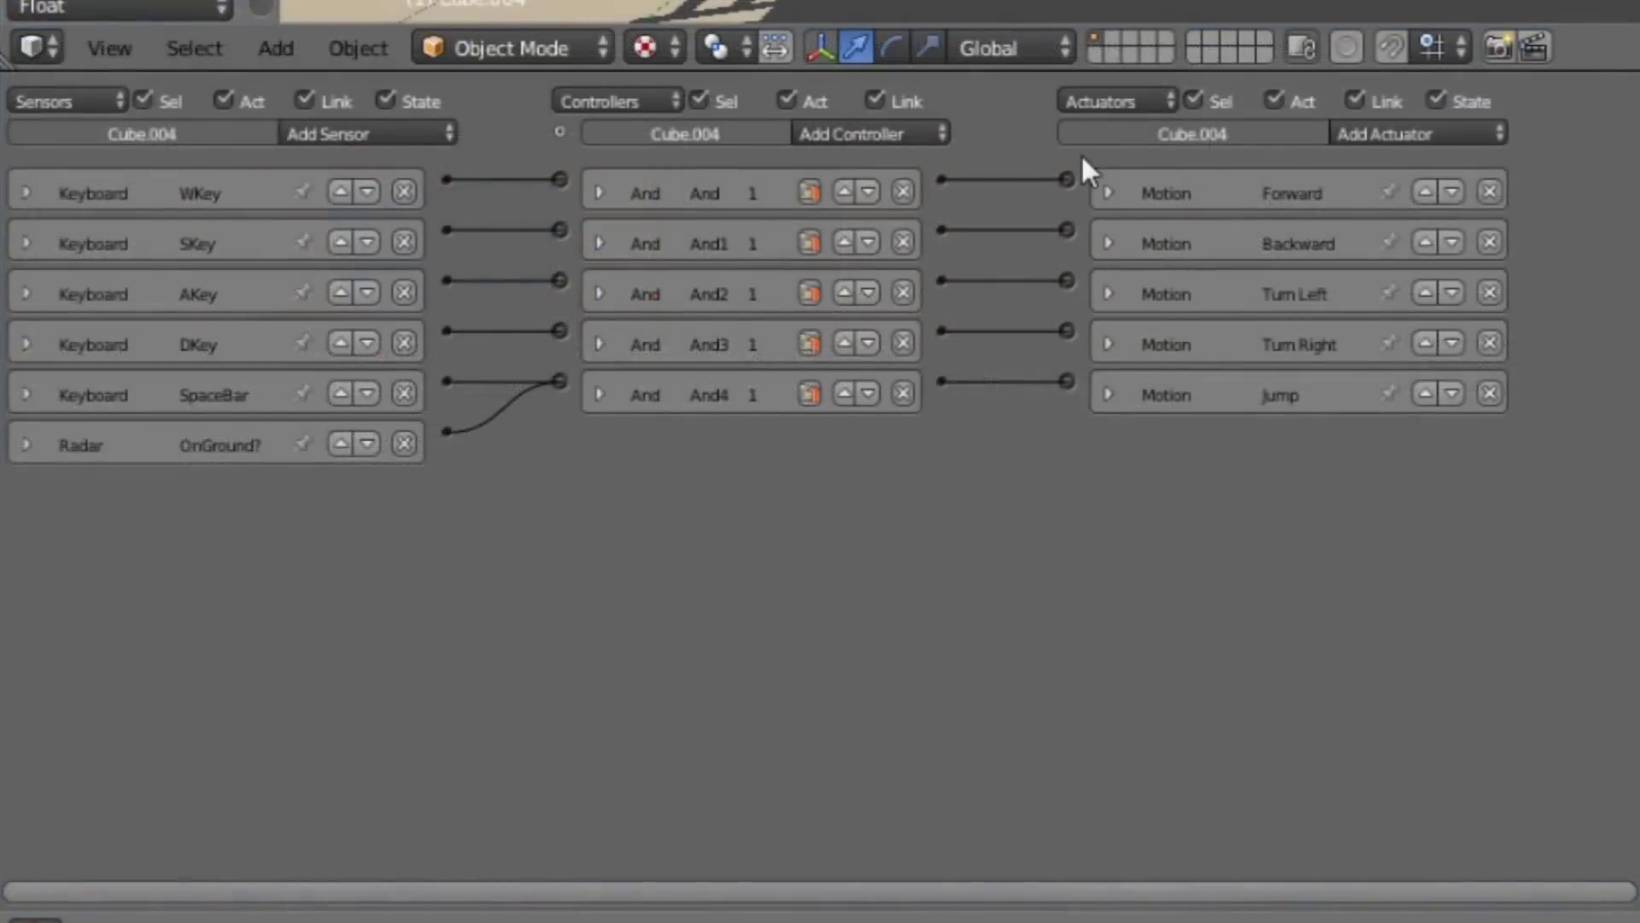
click(342, 133)
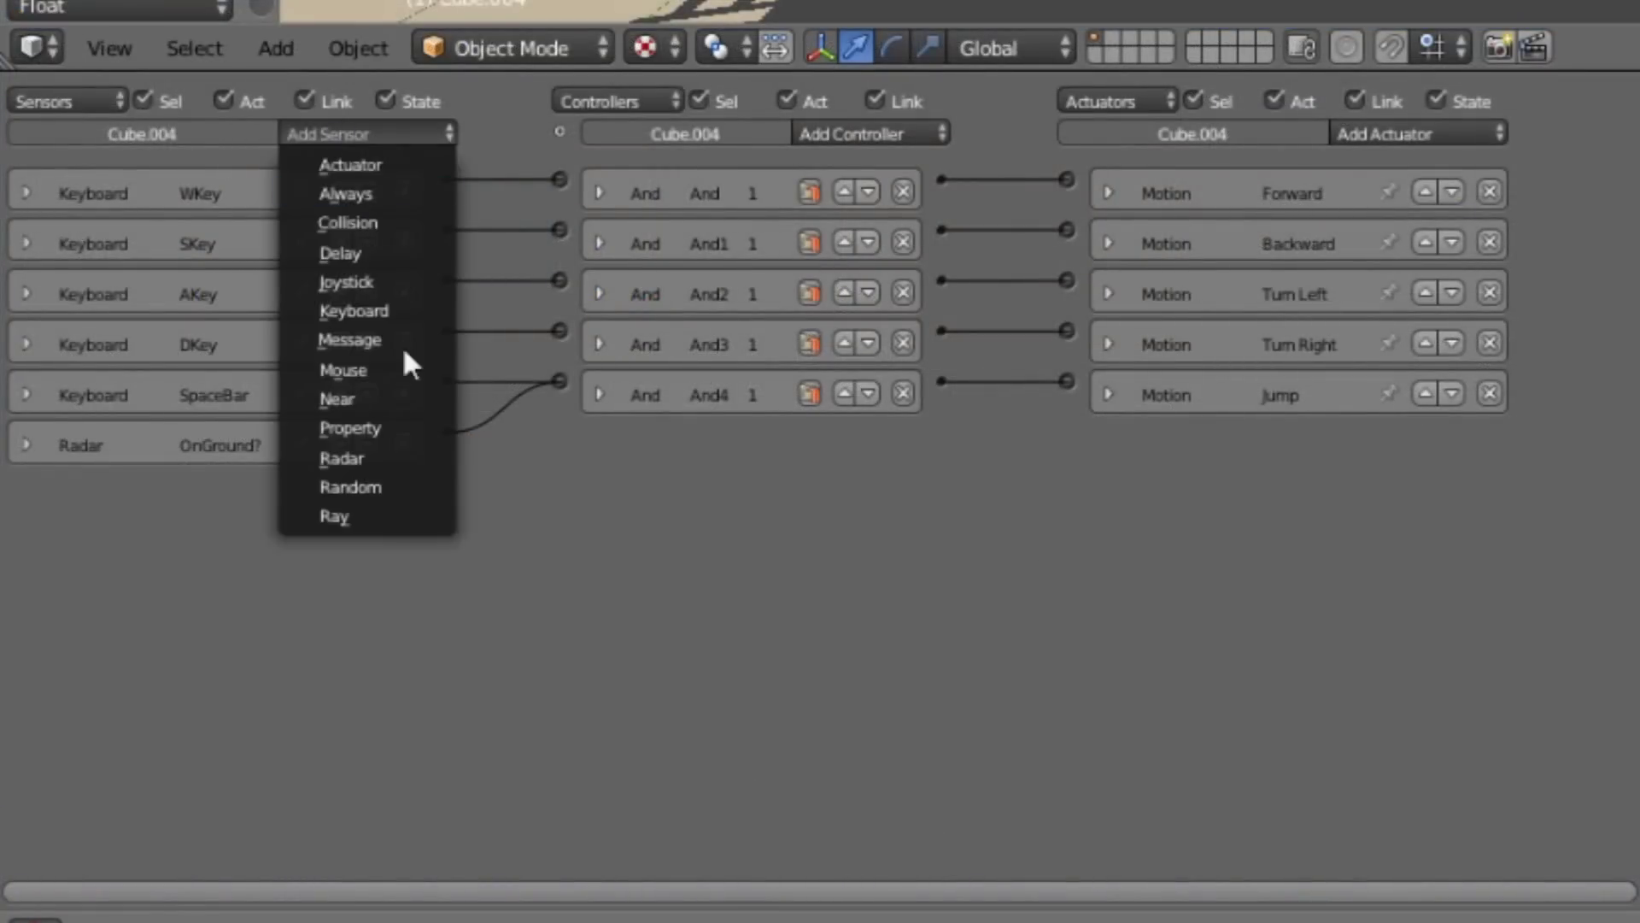
click(386, 455)
click(863, 135)
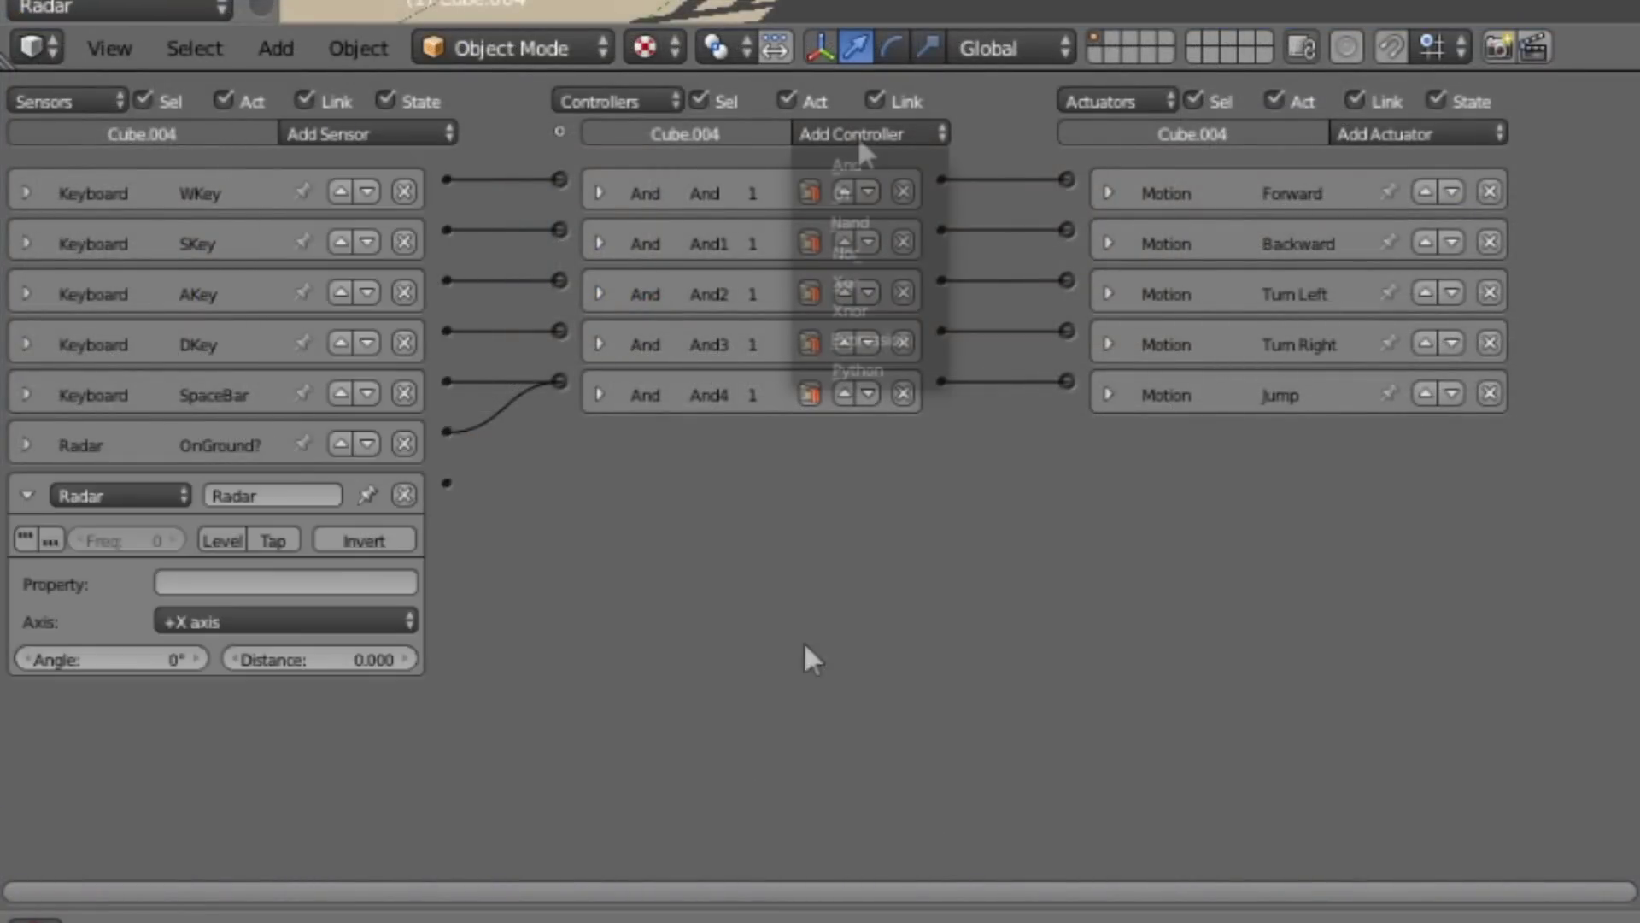
click(868, 168)
click(1421, 133)
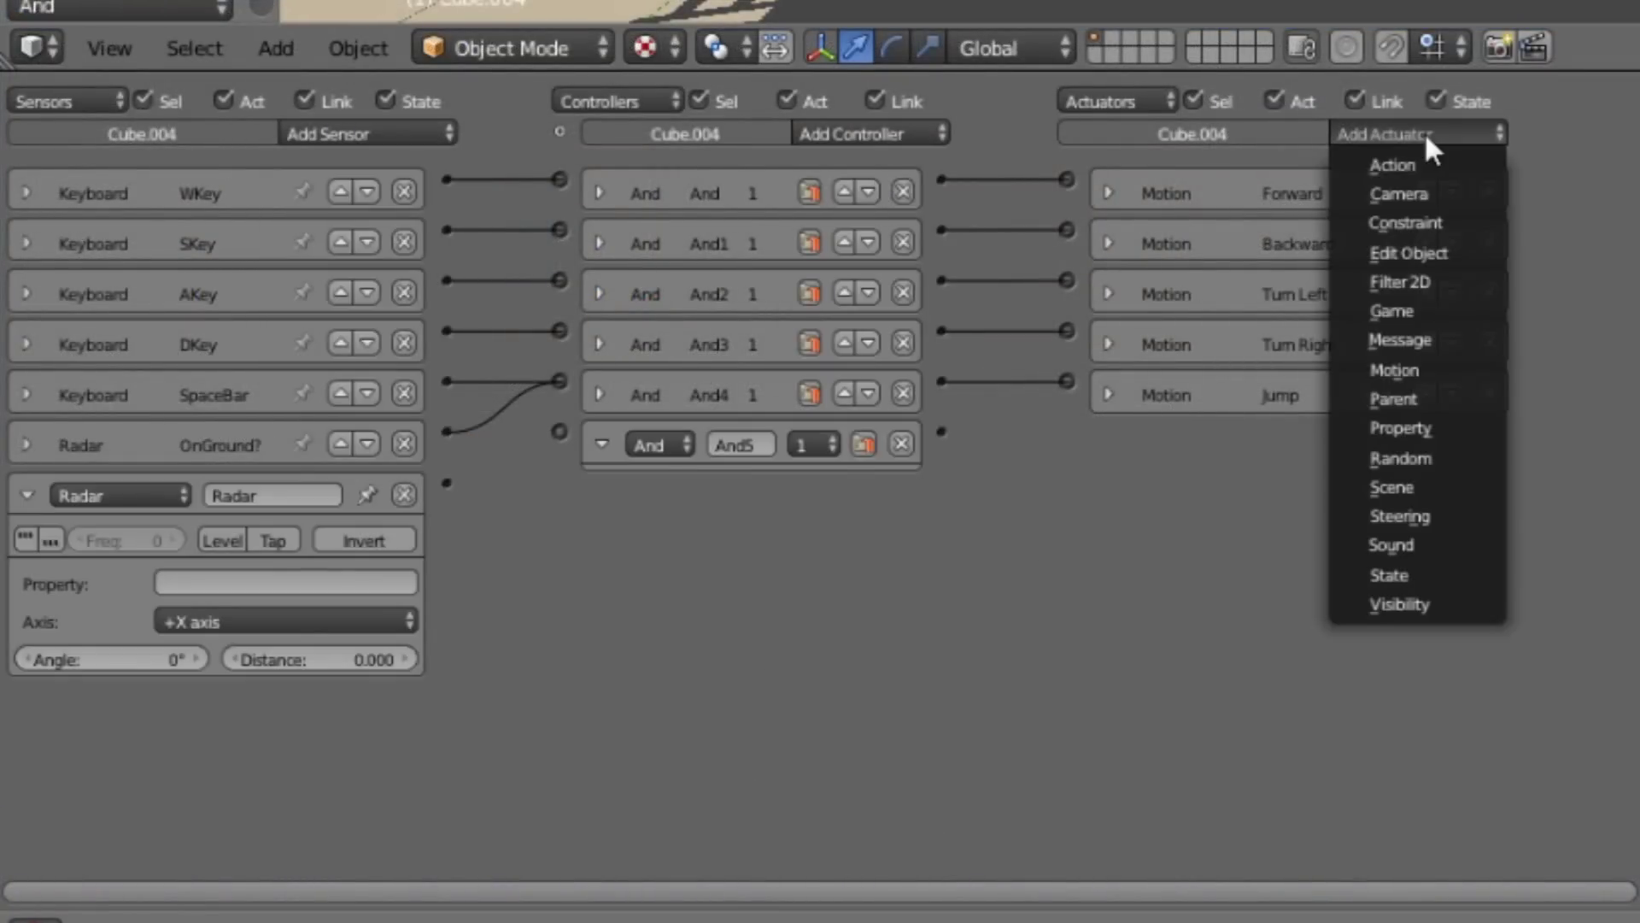
click(1445, 369)
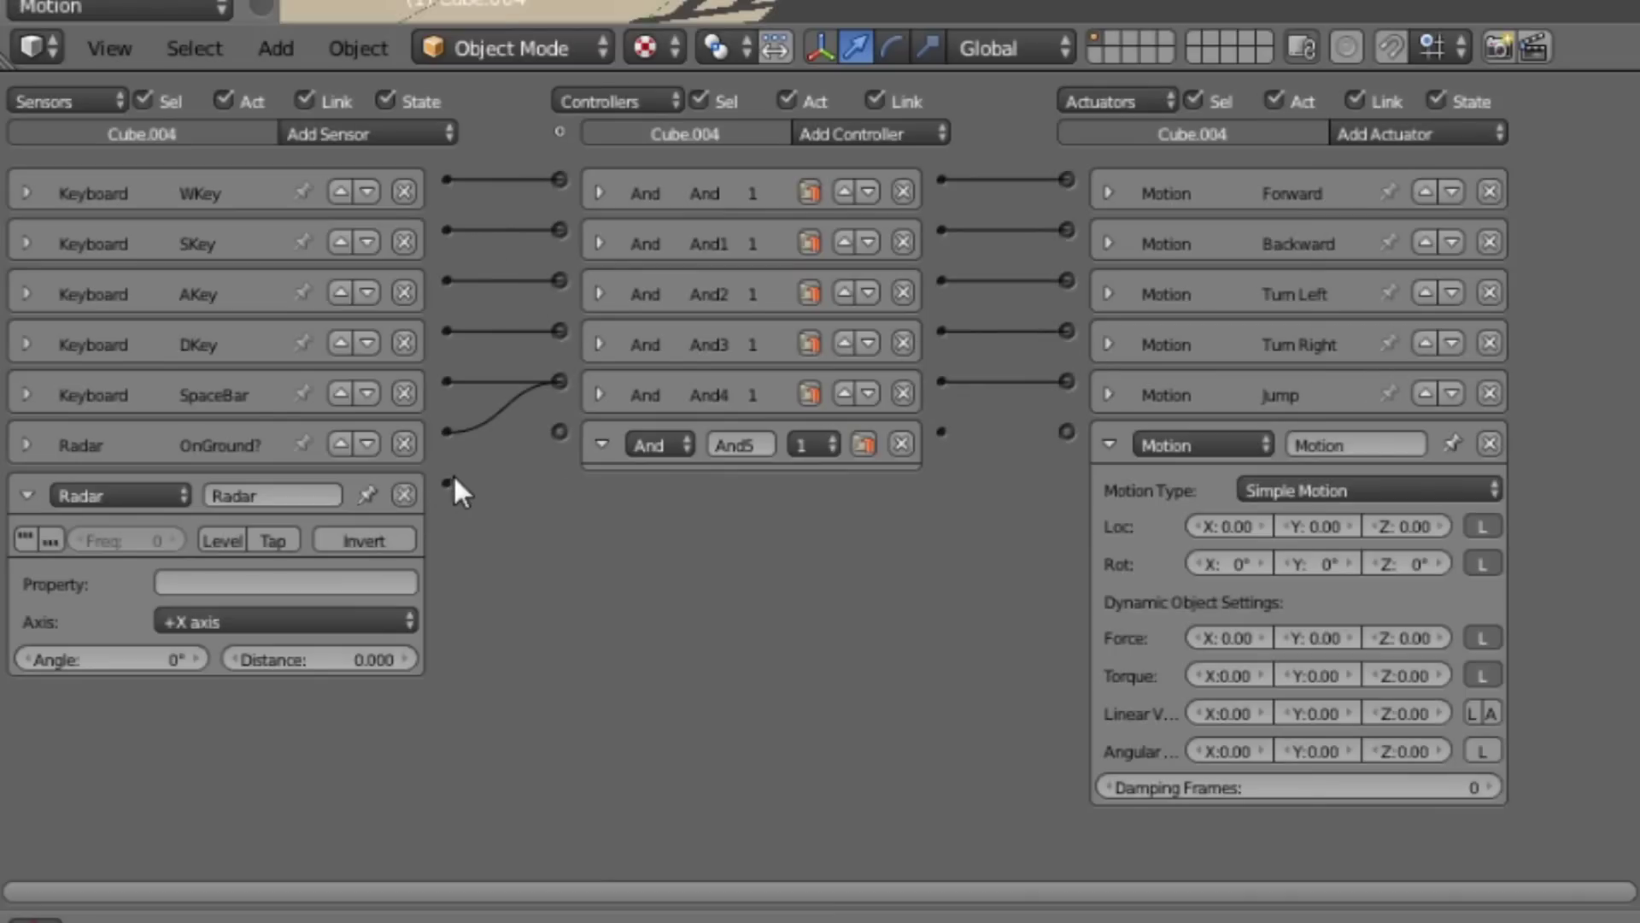
Link the new Radar and WKey sensors to the new And controller, collapse it, and connect it to the new Motion actuator
drag(448, 481, 560, 432)
drag(544, 322, 560, 431)
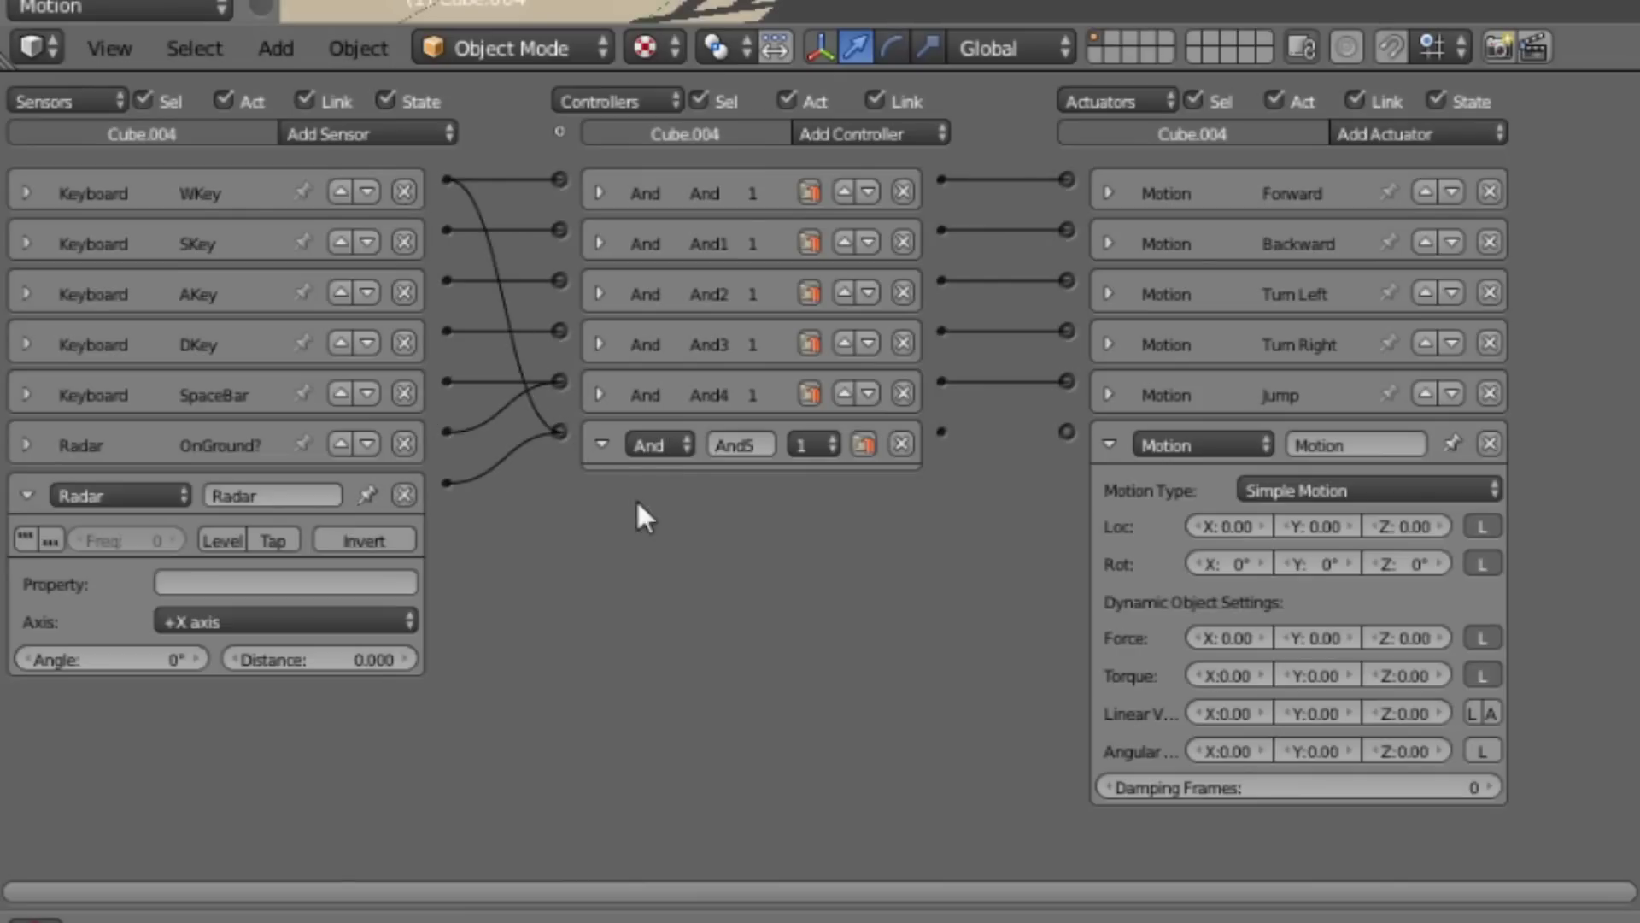
click(602, 442)
drag(943, 433, 1063, 427)
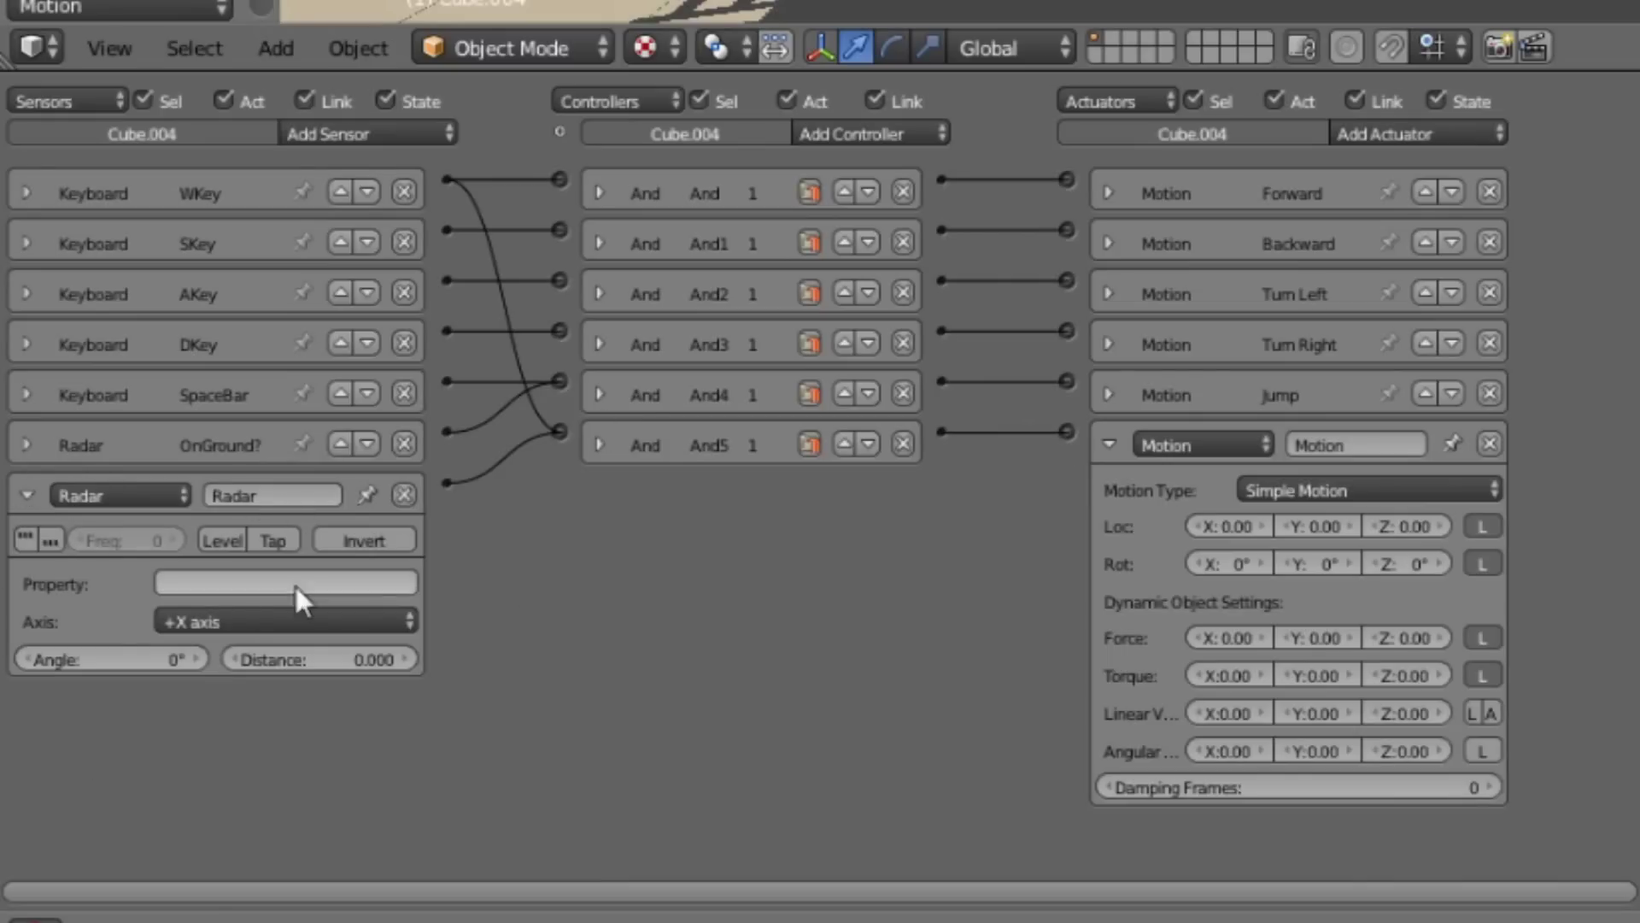
Set the new Radar sensor's property to "ladder" and check it against the trigger cube's game property name
ctrl+middle_drag(390, 574, 513, 99)
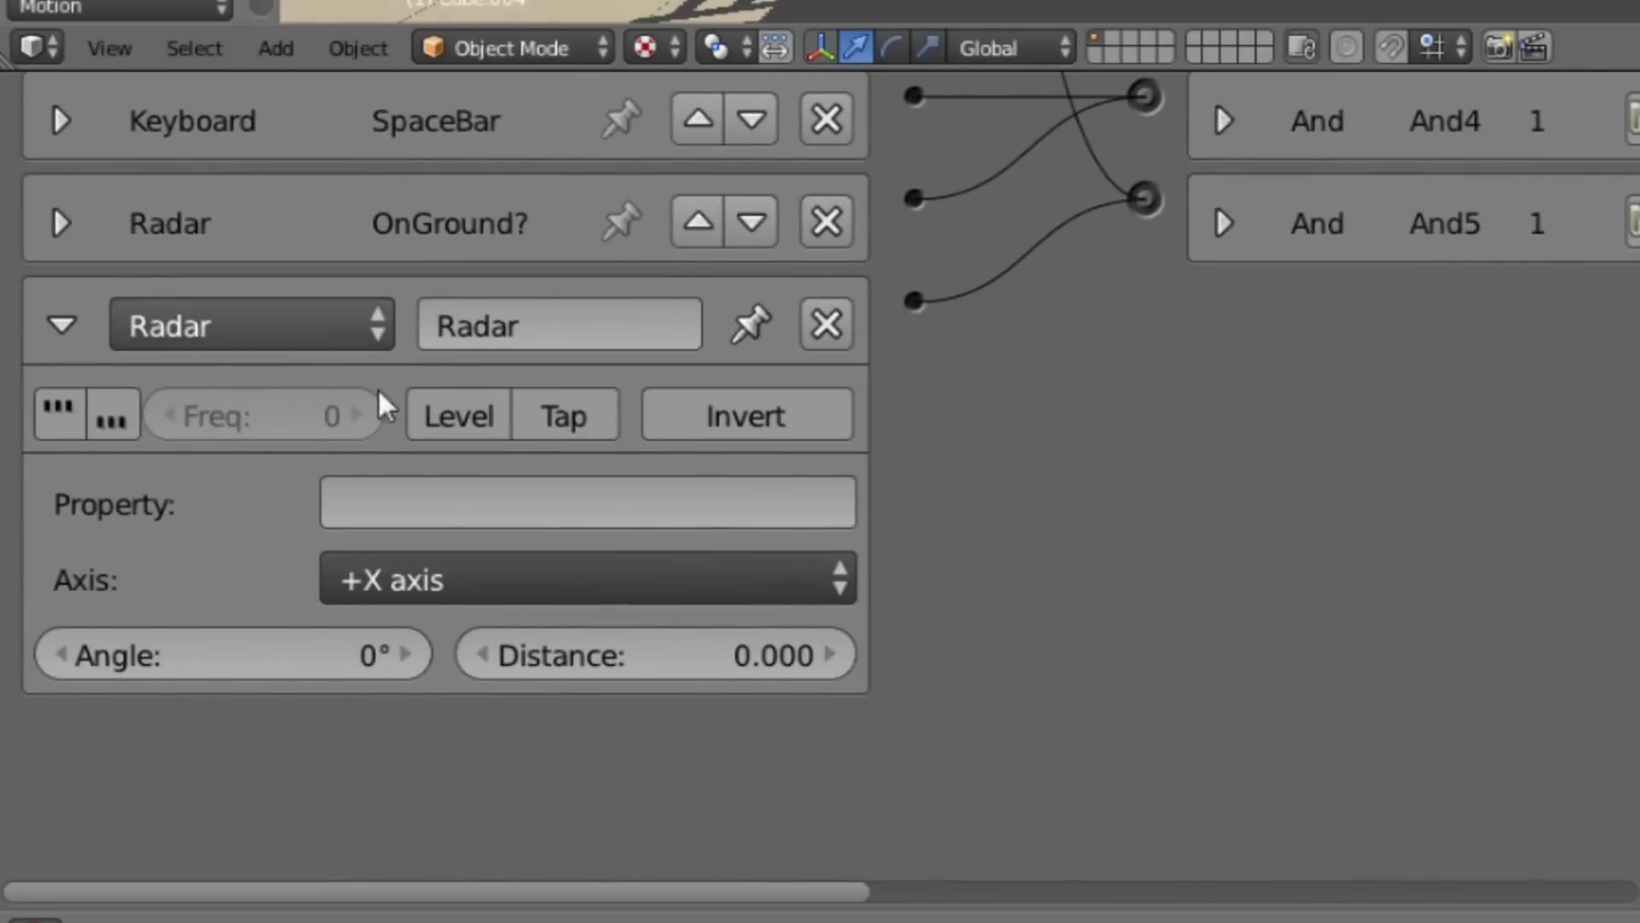
click(443, 502)
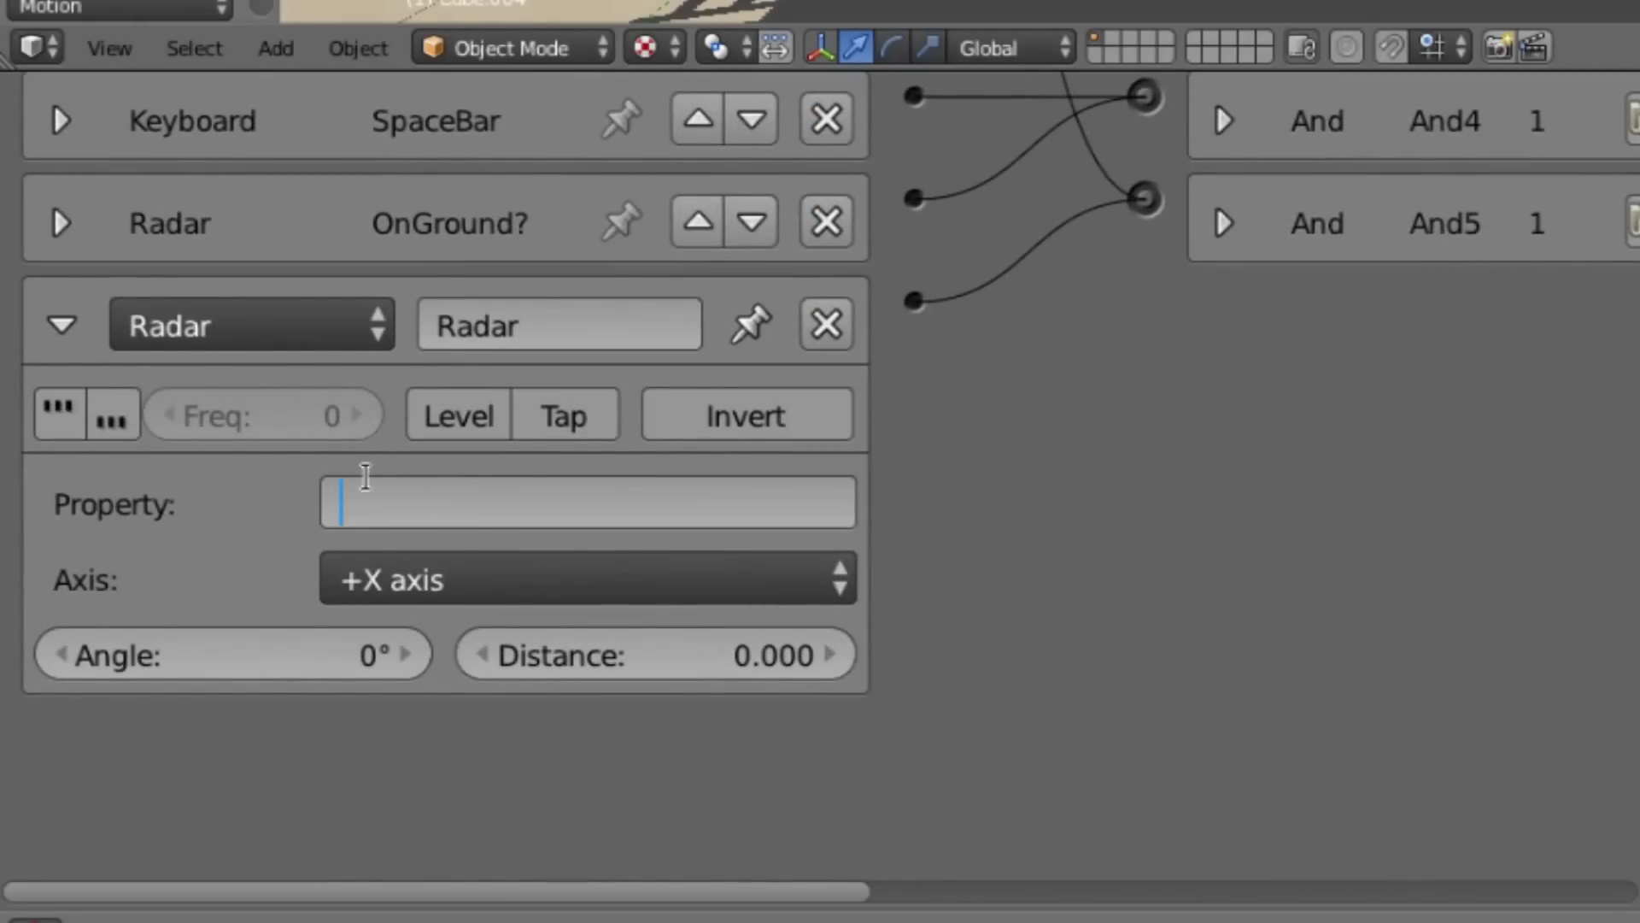
text(ladder)
key(Return)
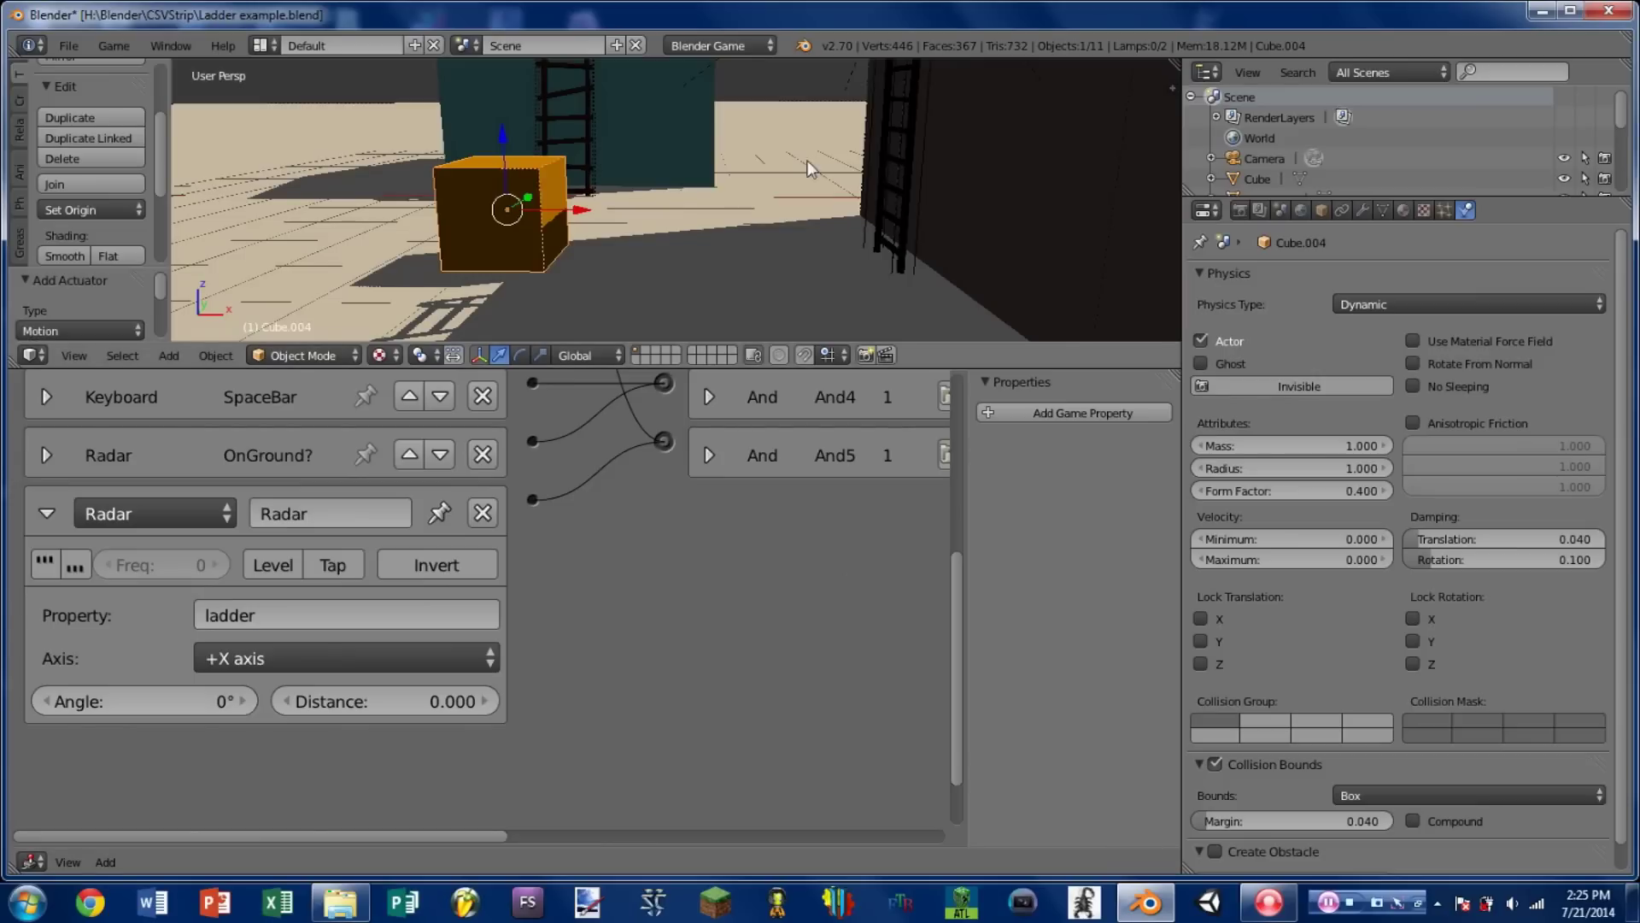
right_click(889, 176)
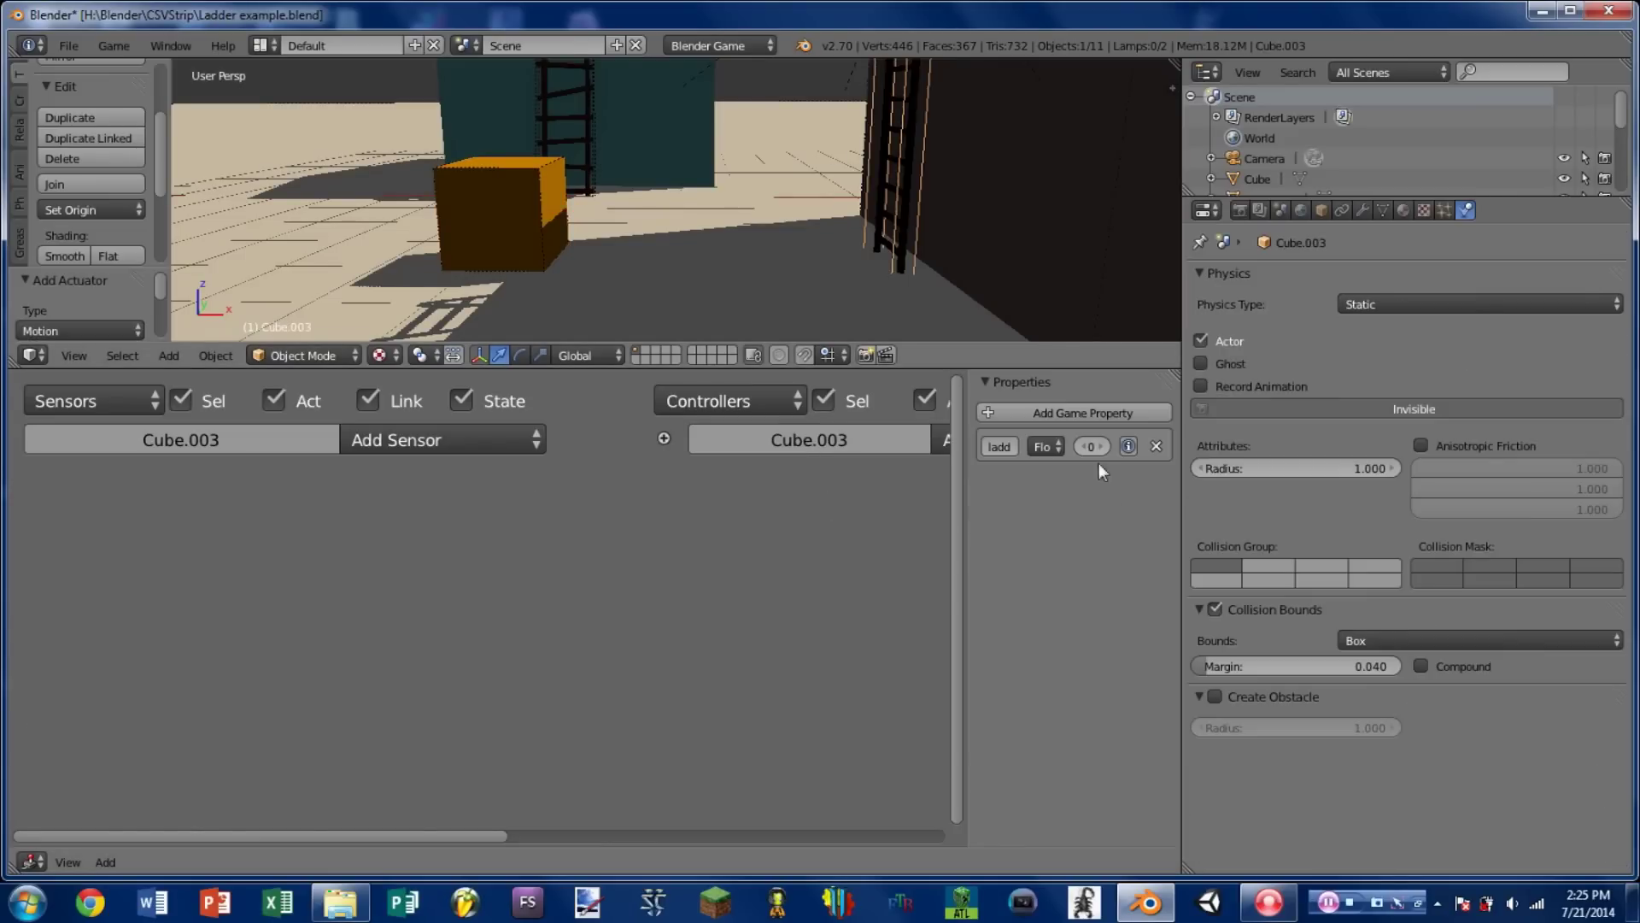
drag(966, 461, 819, 461)
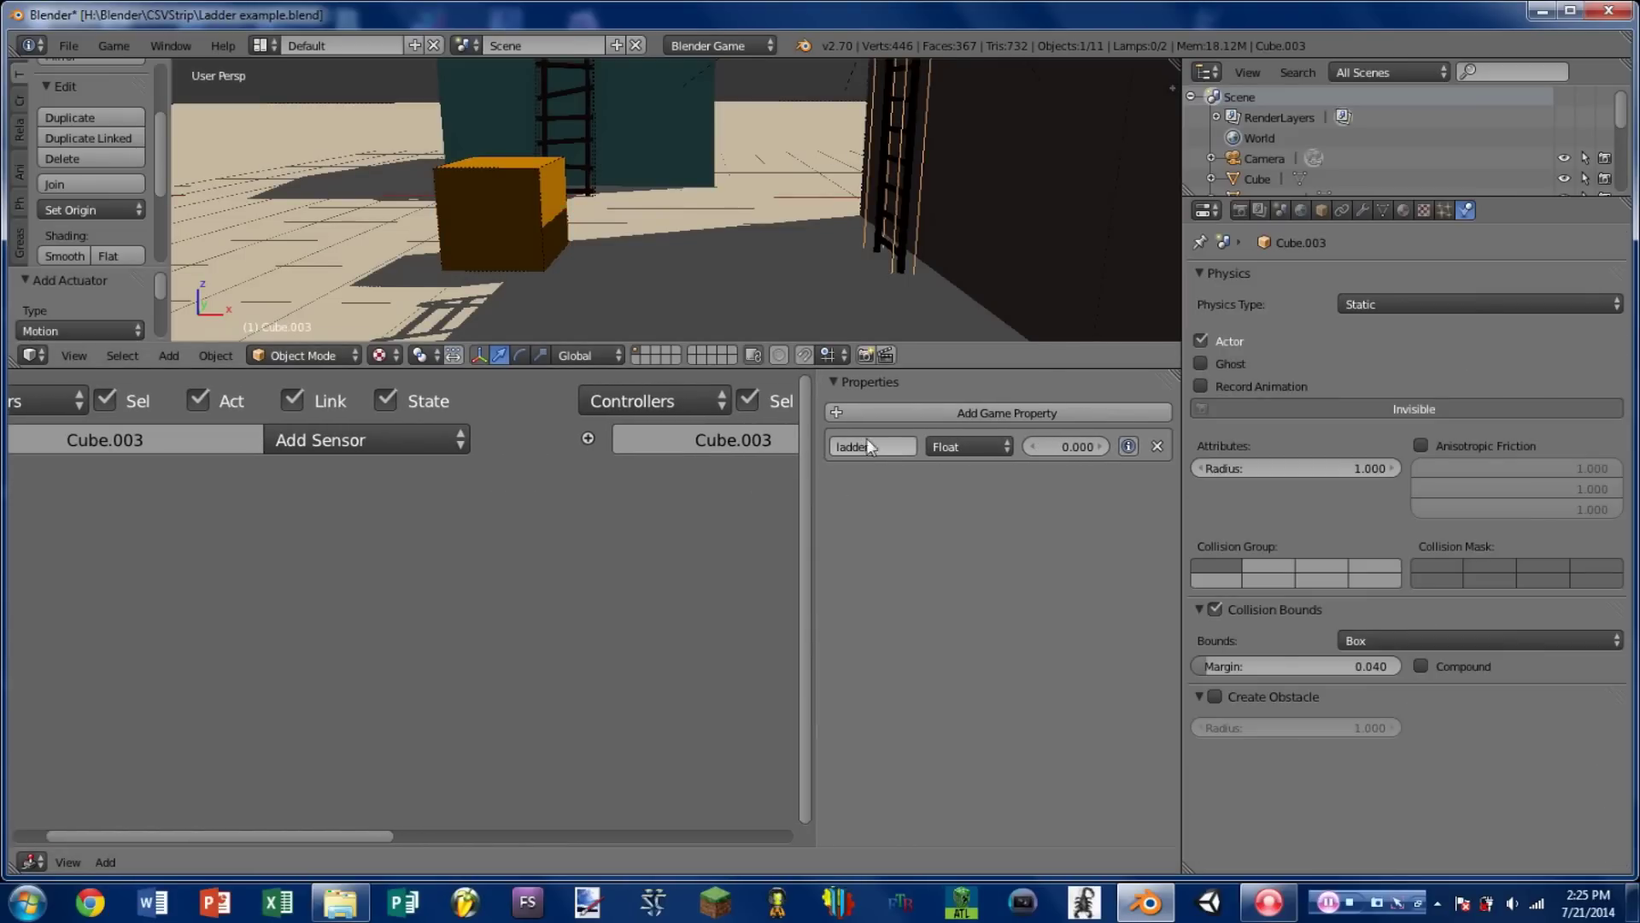
right_click(556, 193)
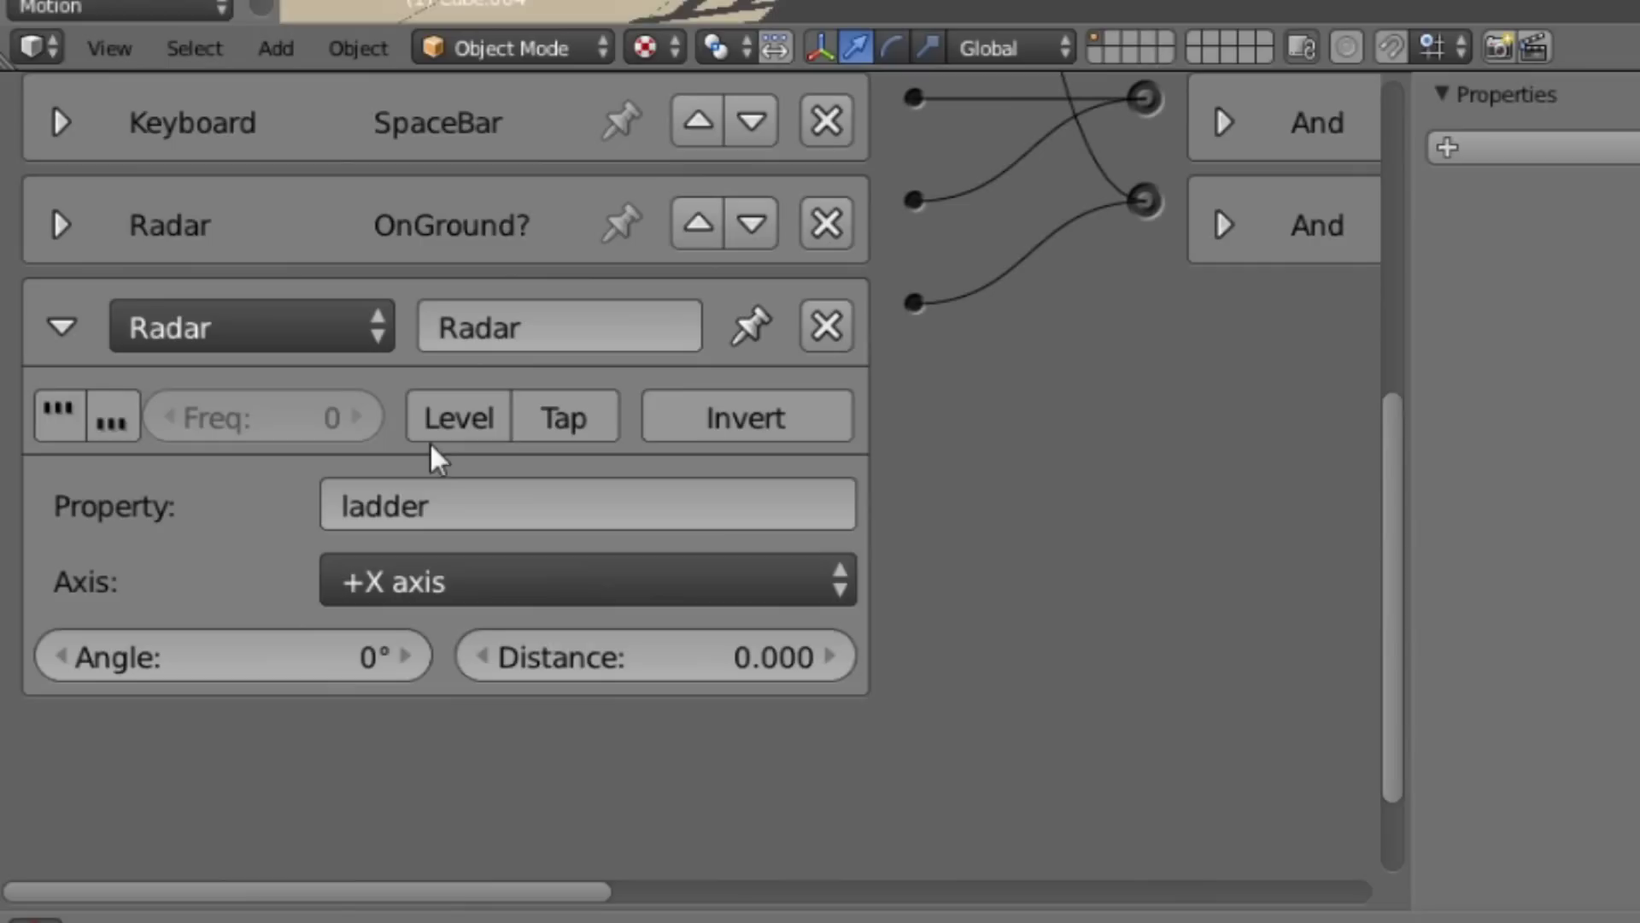
Set the new Radar sensor to the +Y axis with a distance of 0.8 and an angle of 40°
click(367, 589)
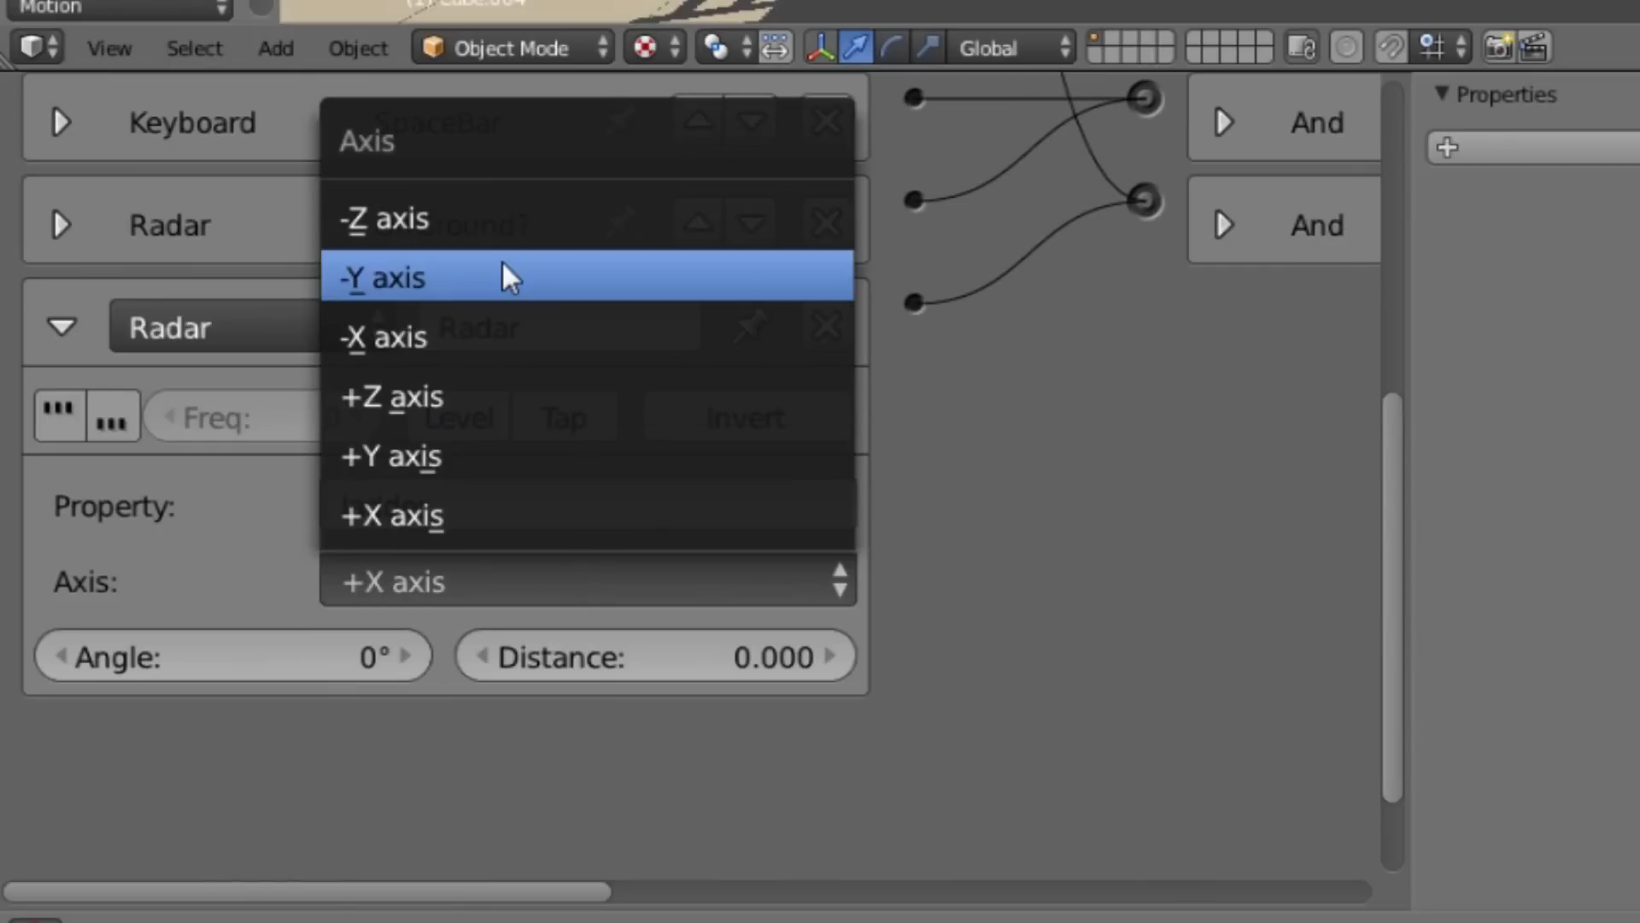
click(446, 465)
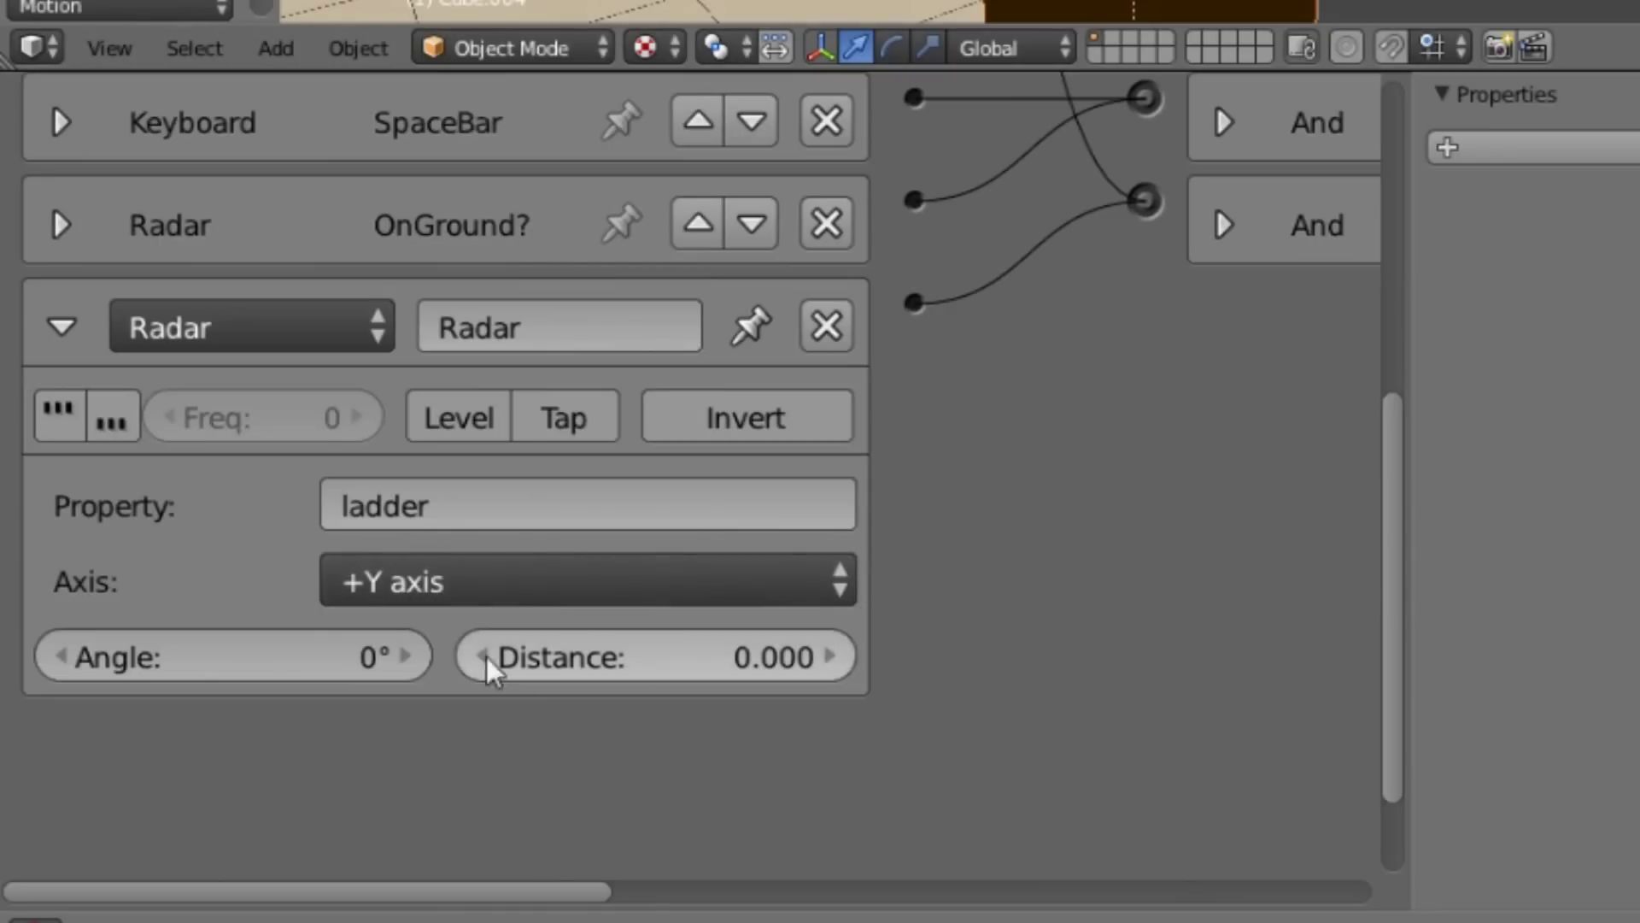
click(636, 659)
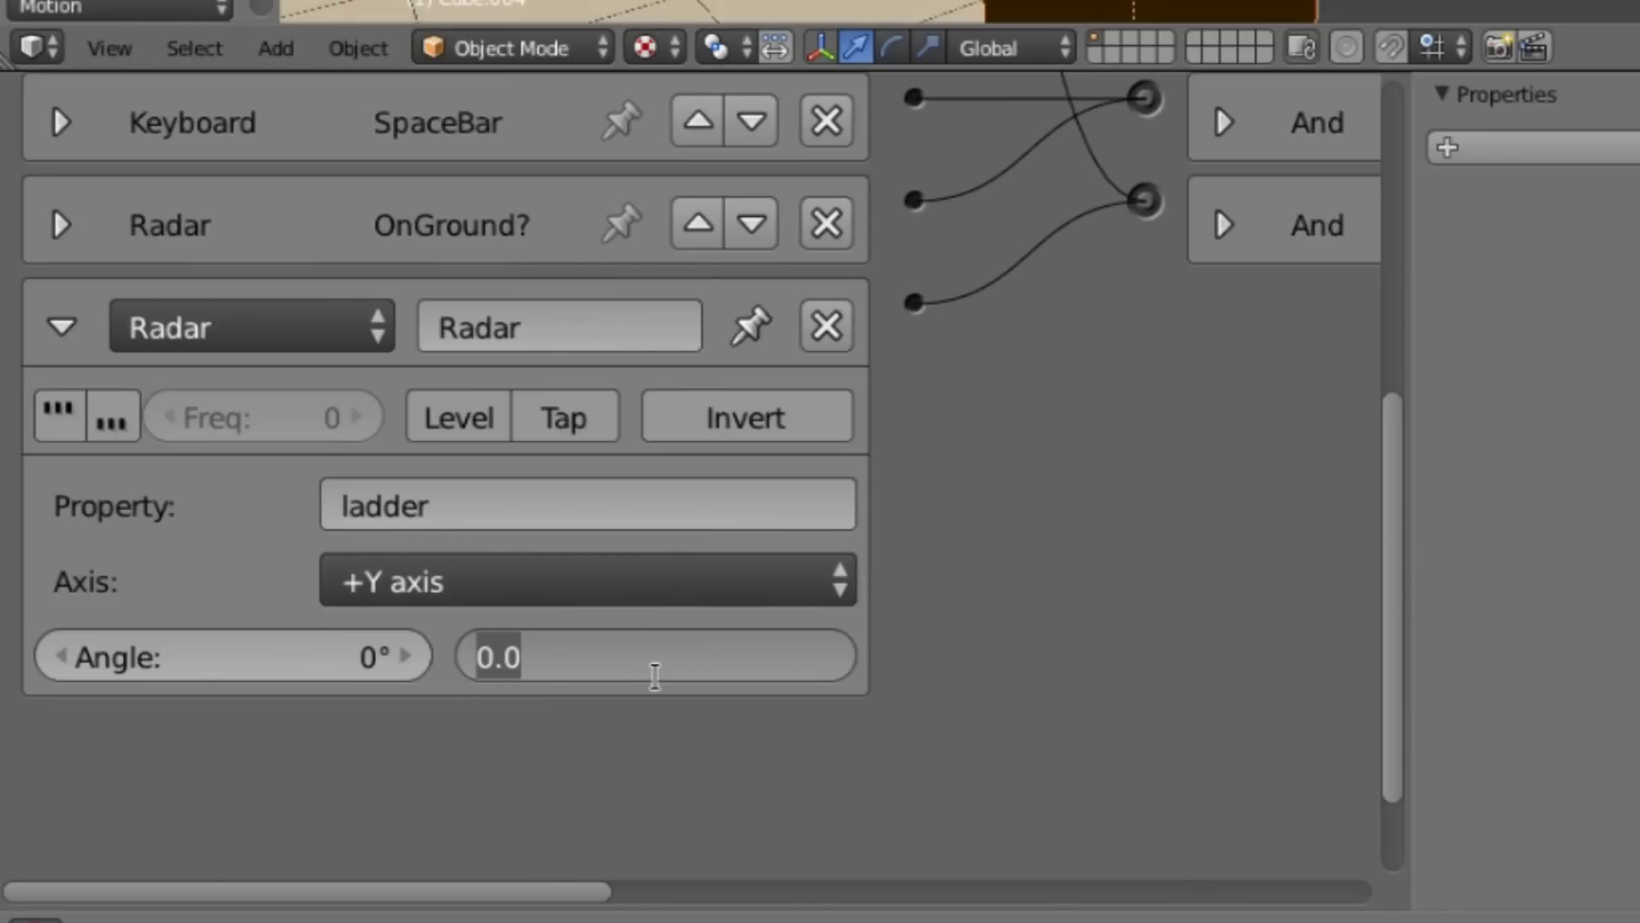
text(.8)
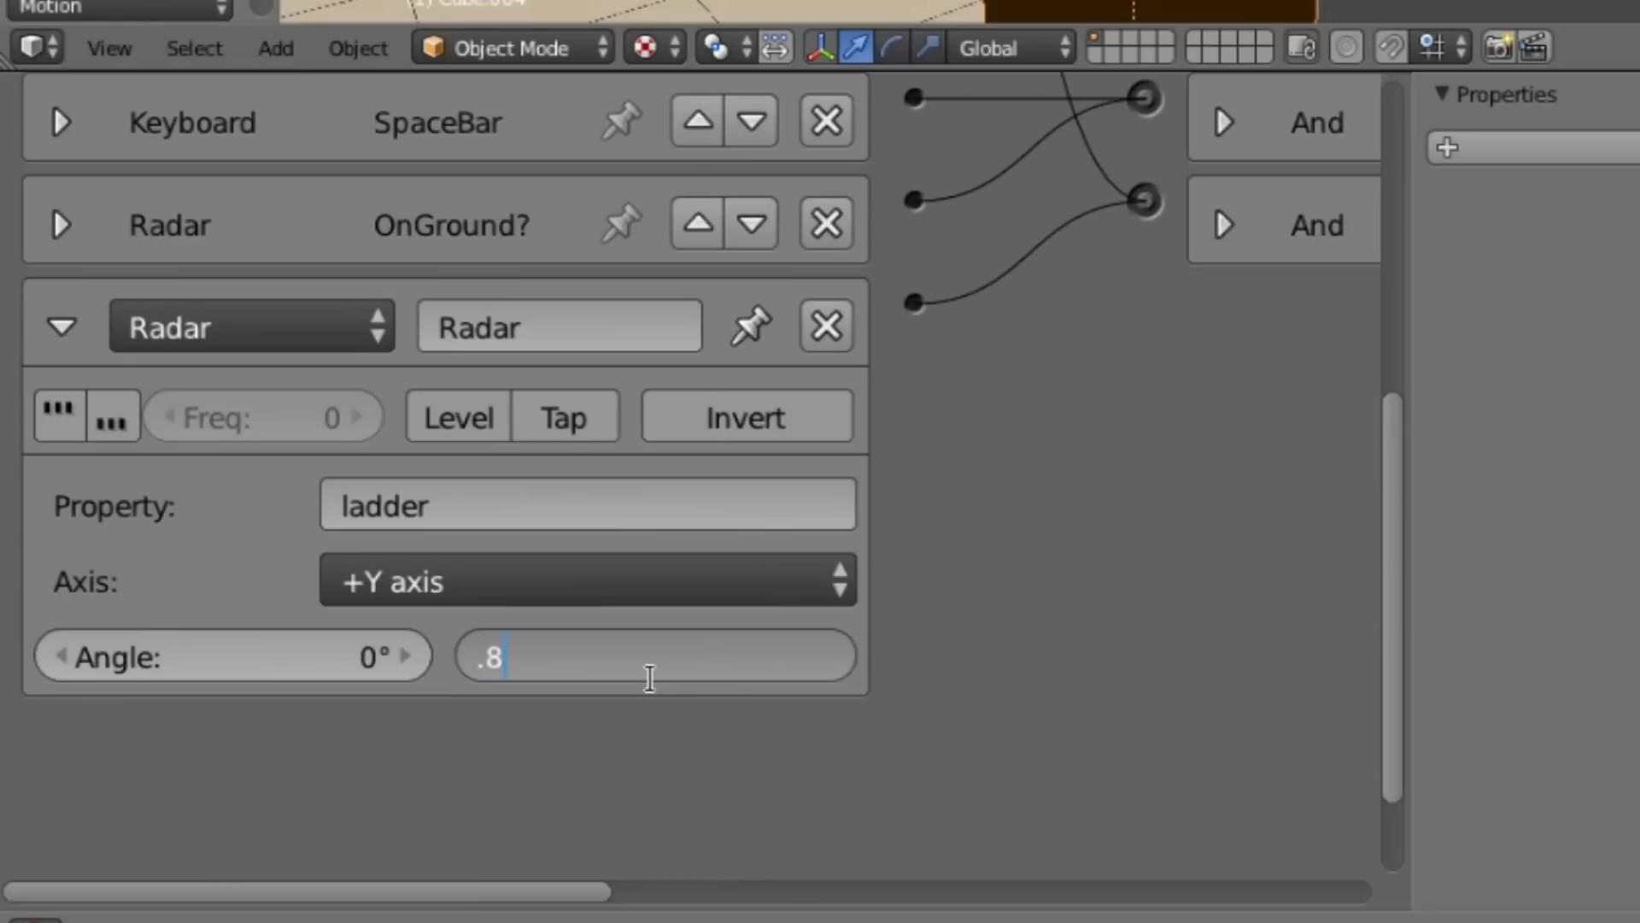
key(Return)
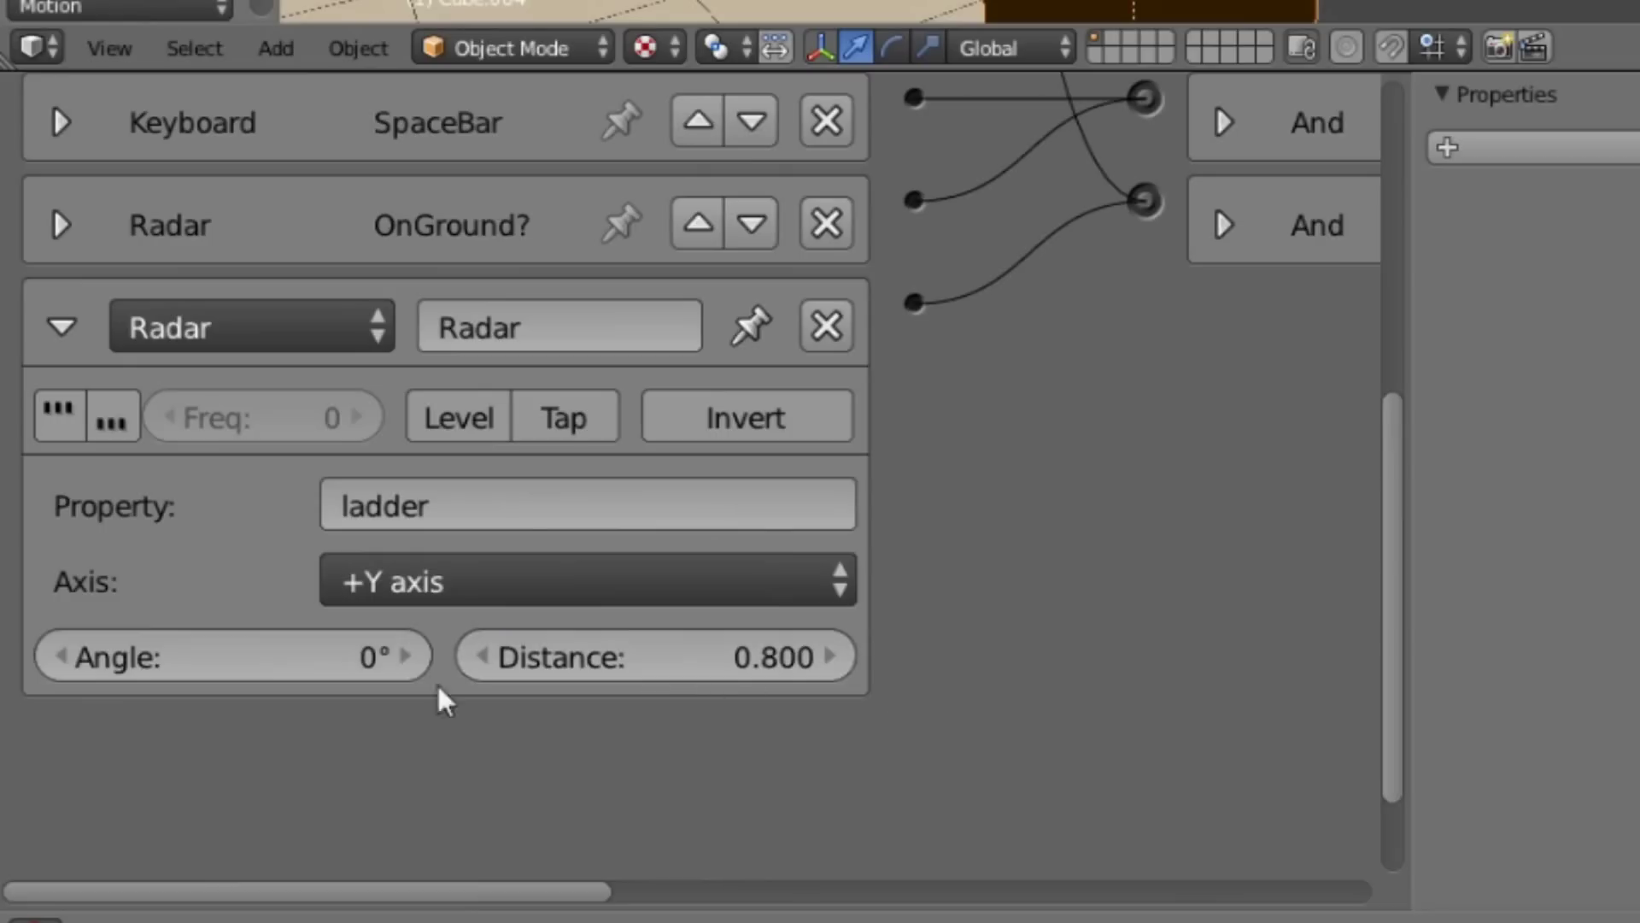
click(265, 642)
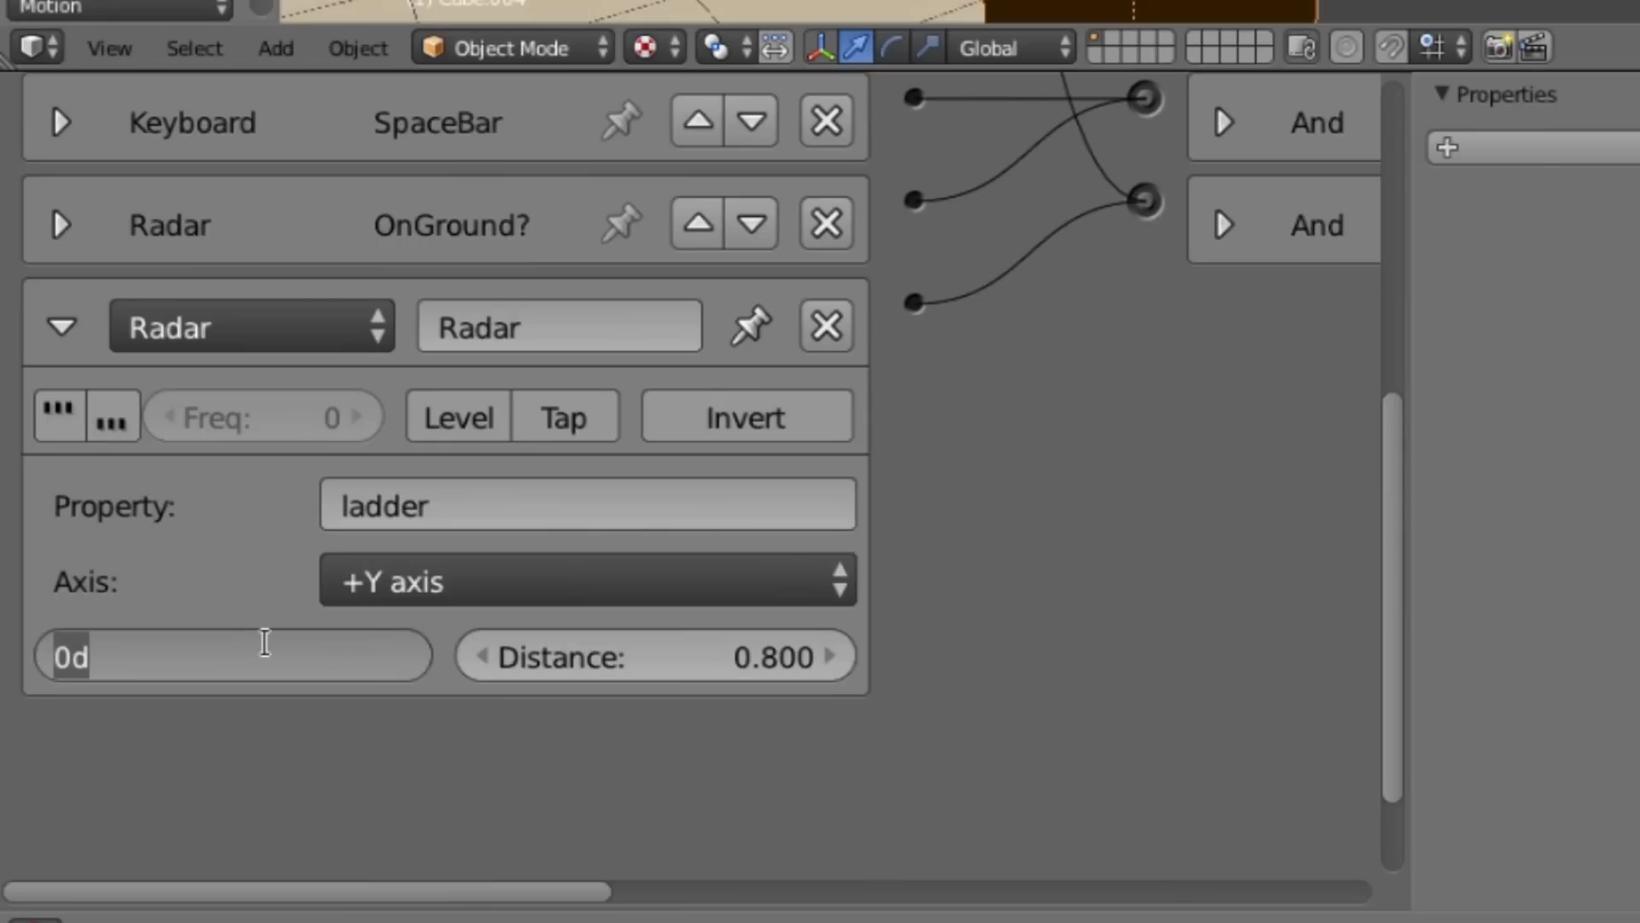
text(40)
key(Return)
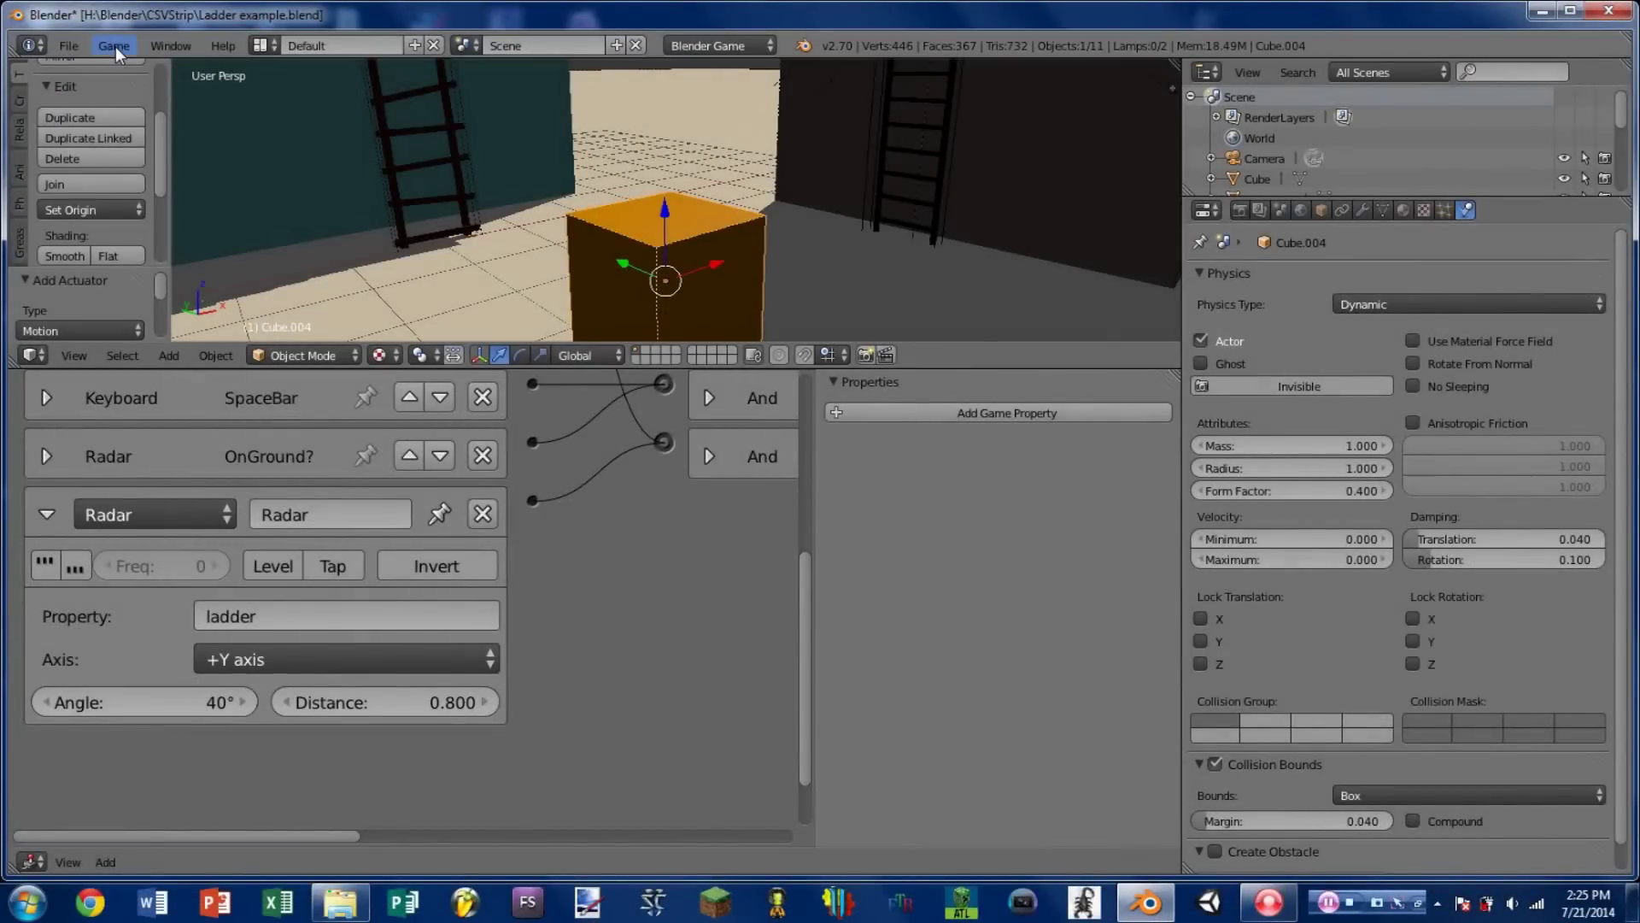
Turn on the physics visualization and run the game to view the orange cube's radar cone
click(115, 44)
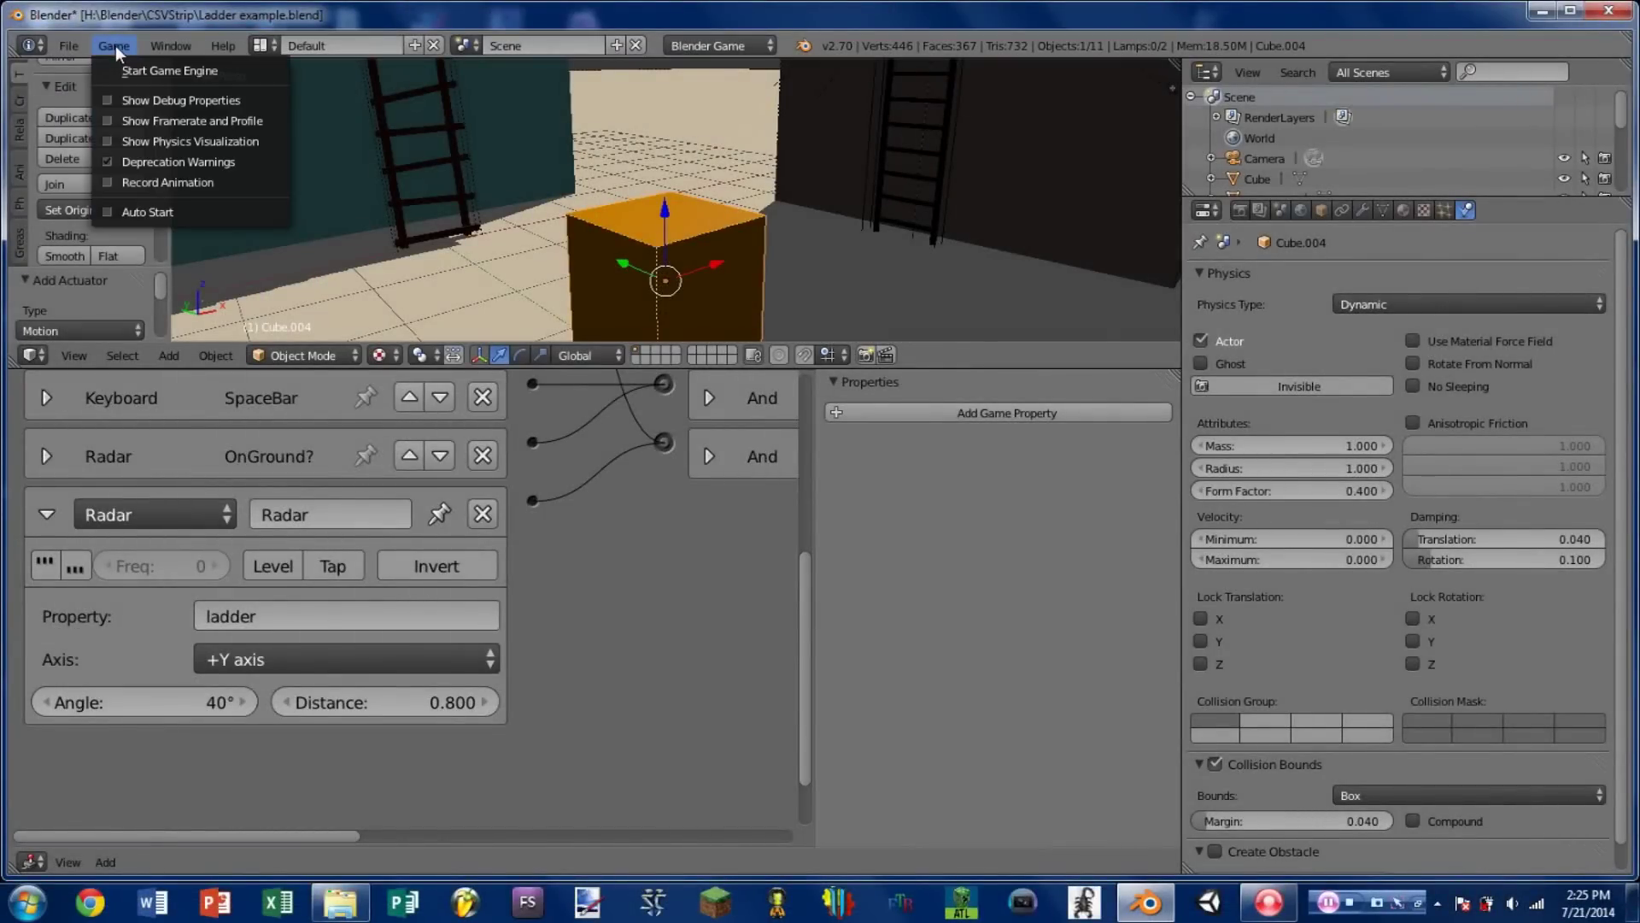
click(107, 140)
key(p)
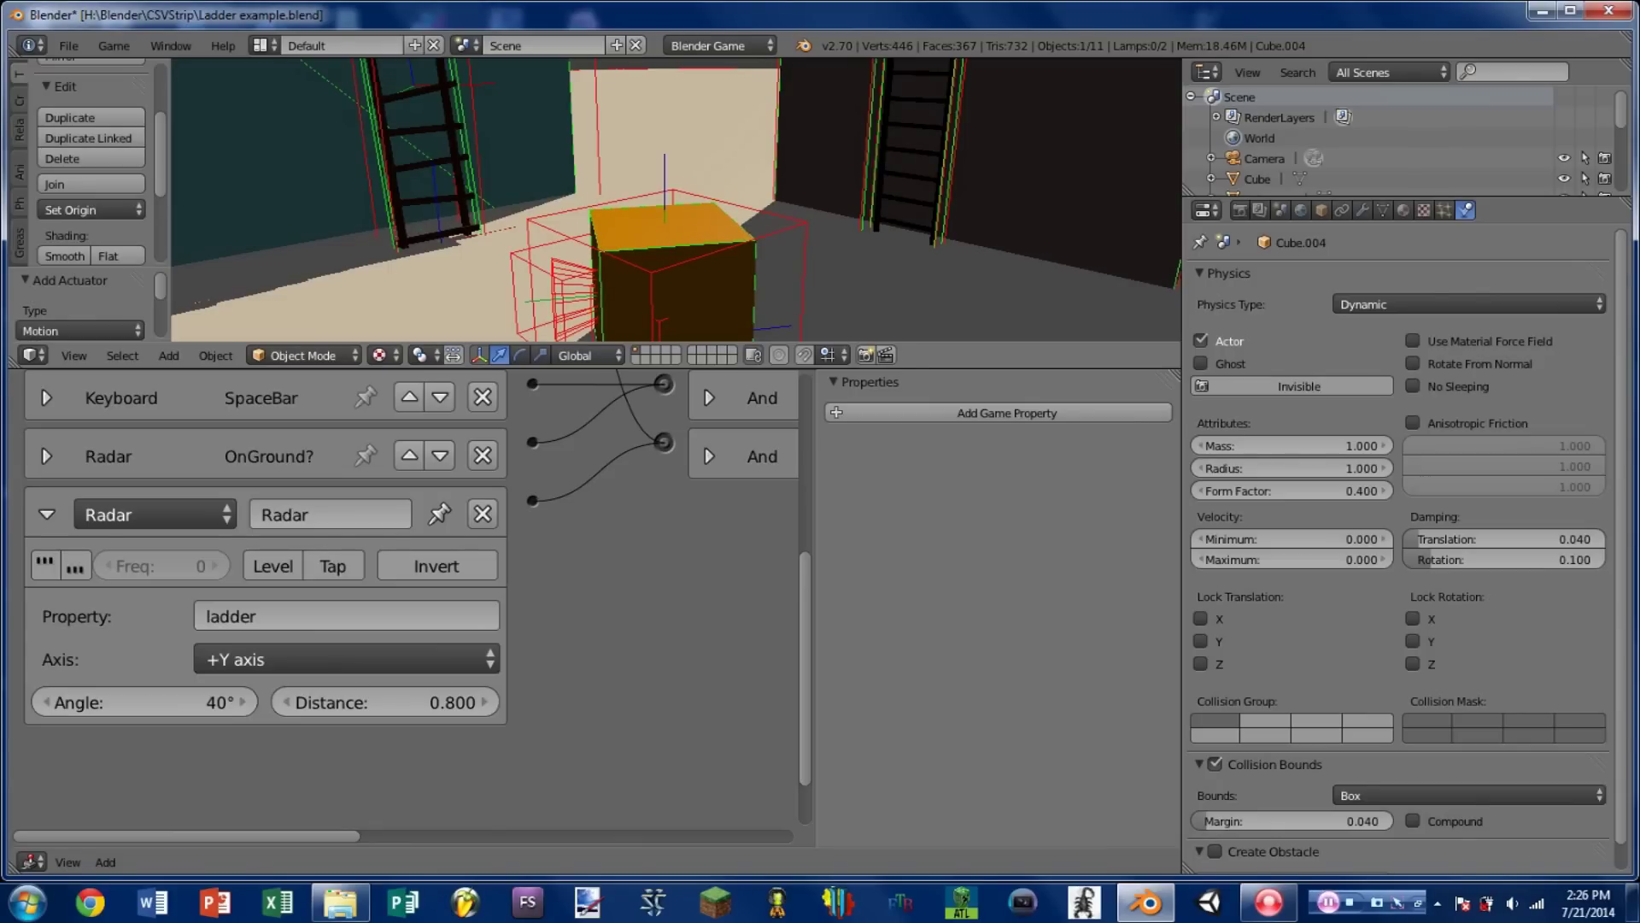
key(Escape)
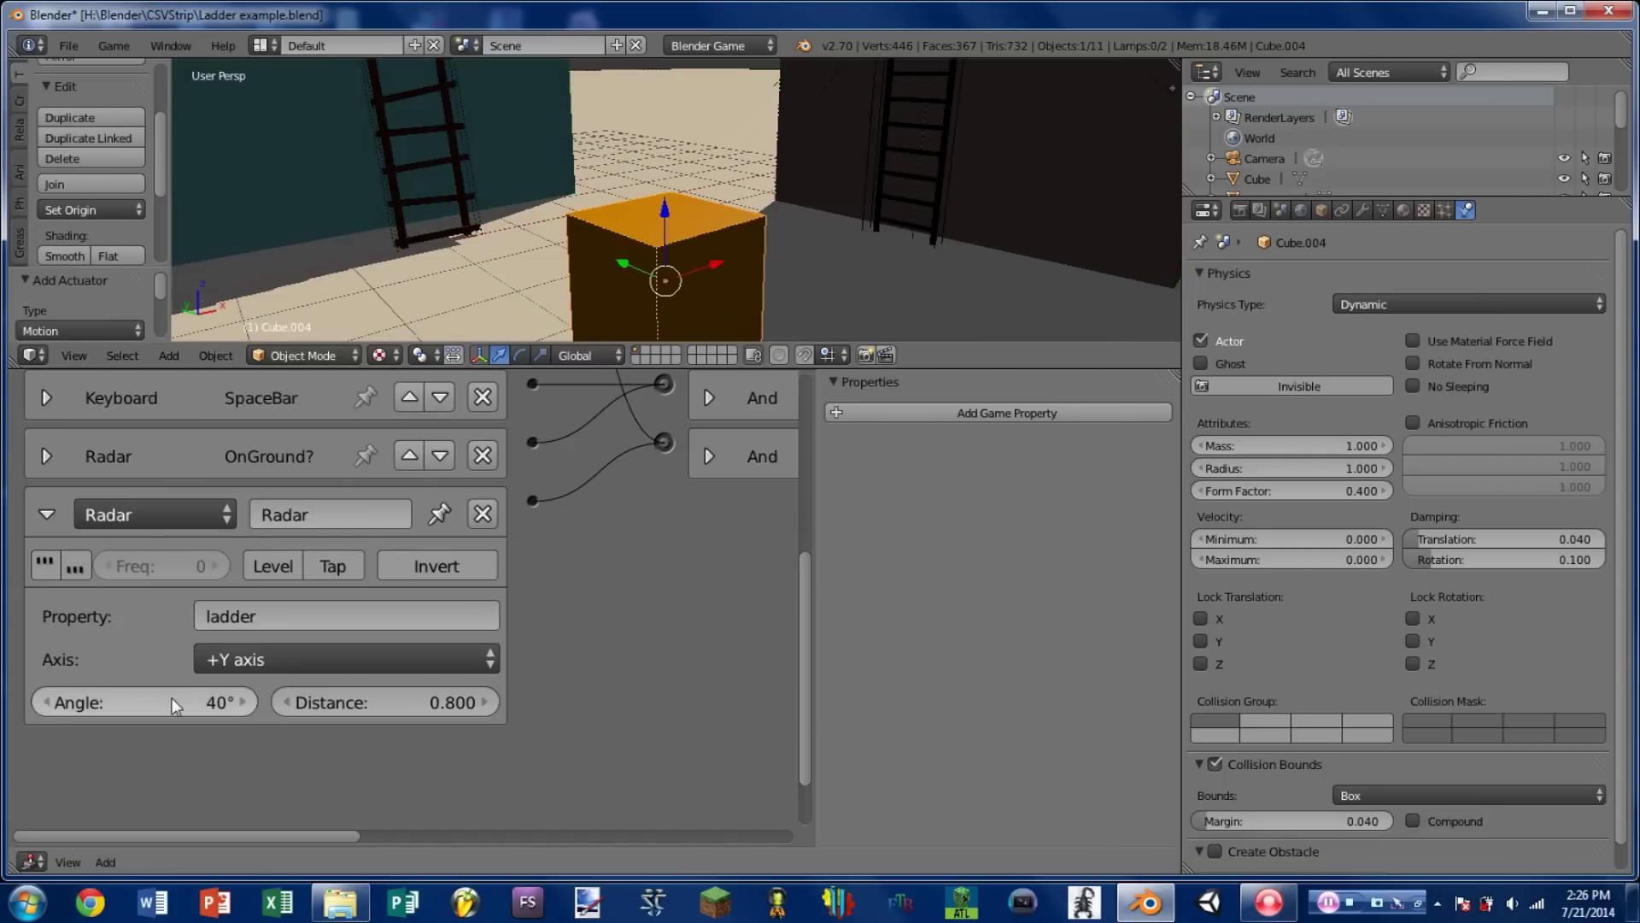
Set the ladder Radar sensor's angle to 60° and its distance to 0.65
click(170, 698)
text(60)
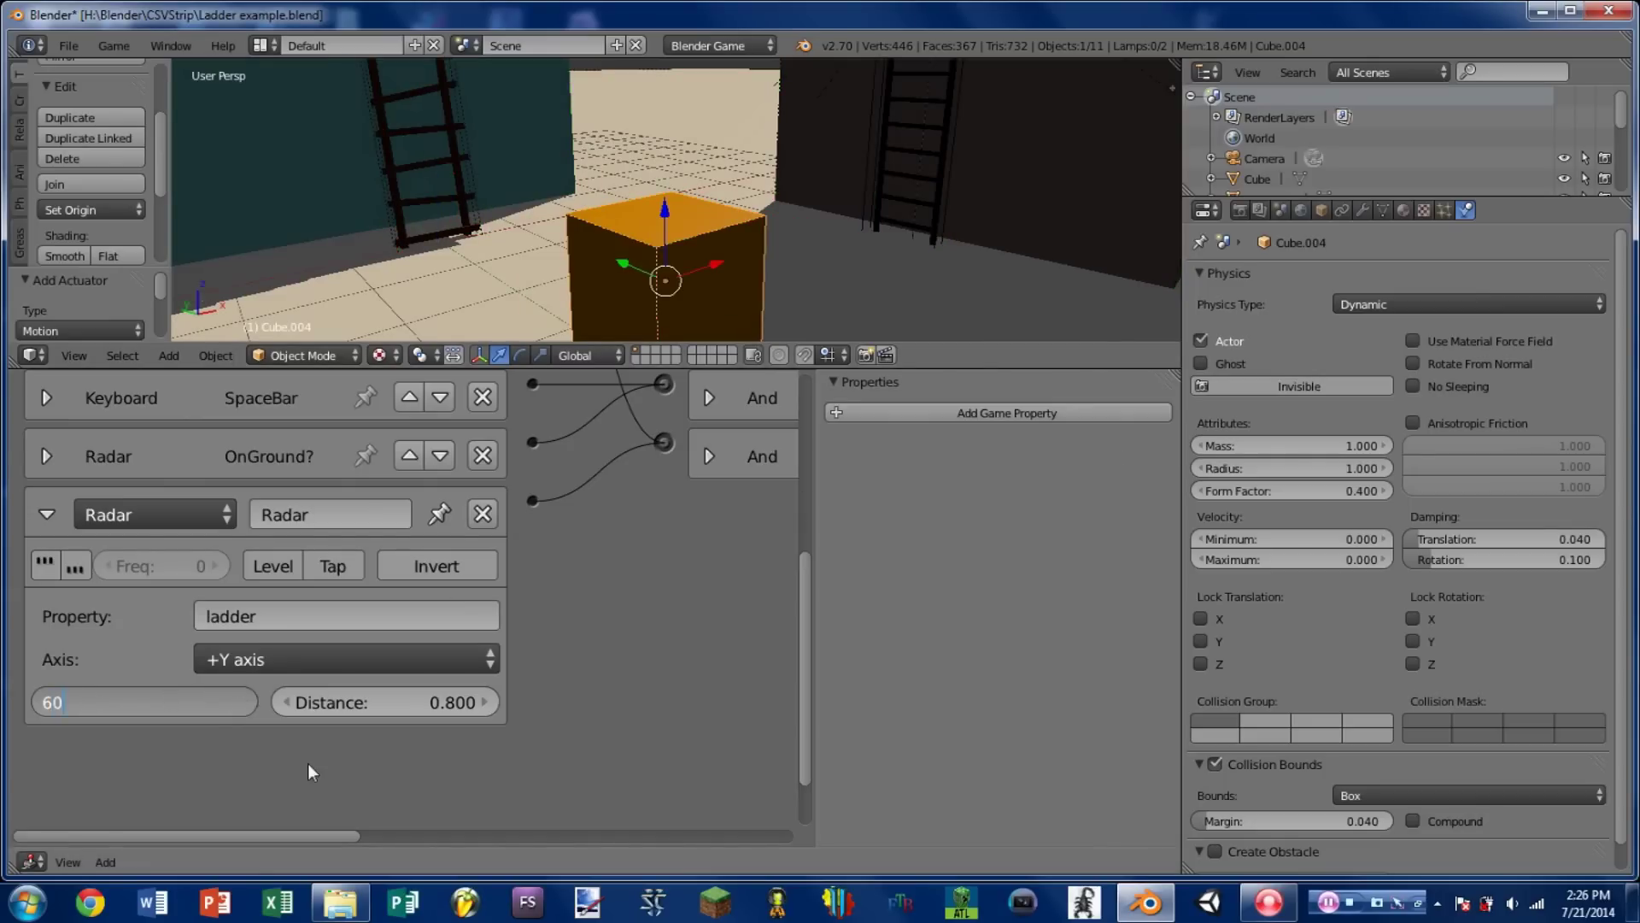
key(Return)
click(428, 706)
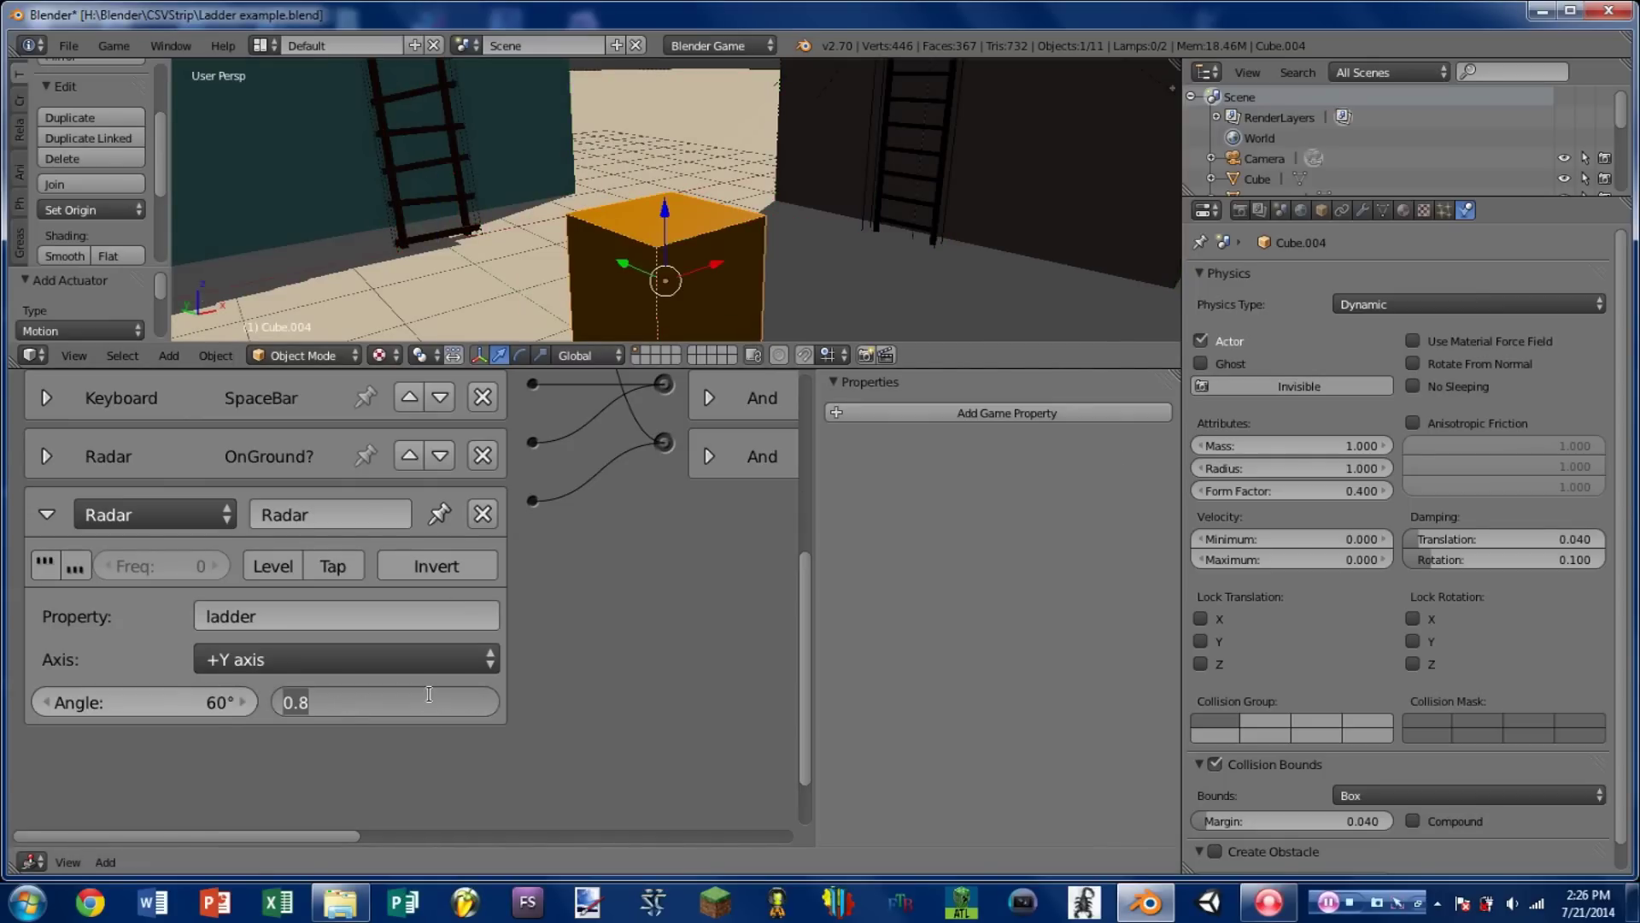
text(.65)
key(Return)
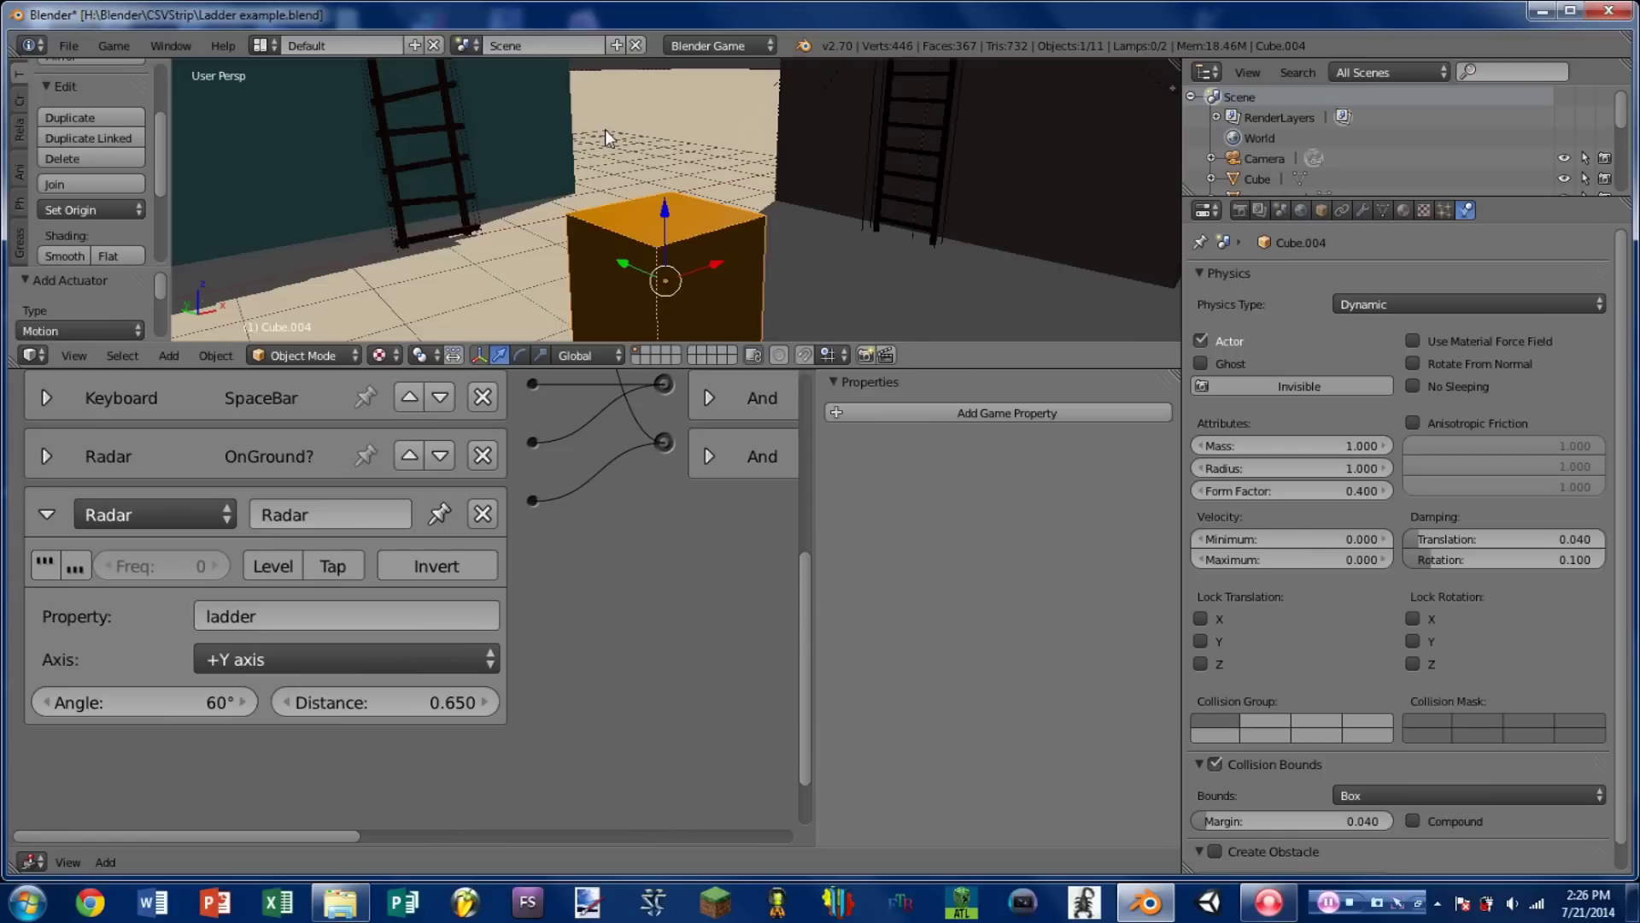
Run the game and turn the orange cube both ways to check how far its radar cone reaches
key(p)
key(a)
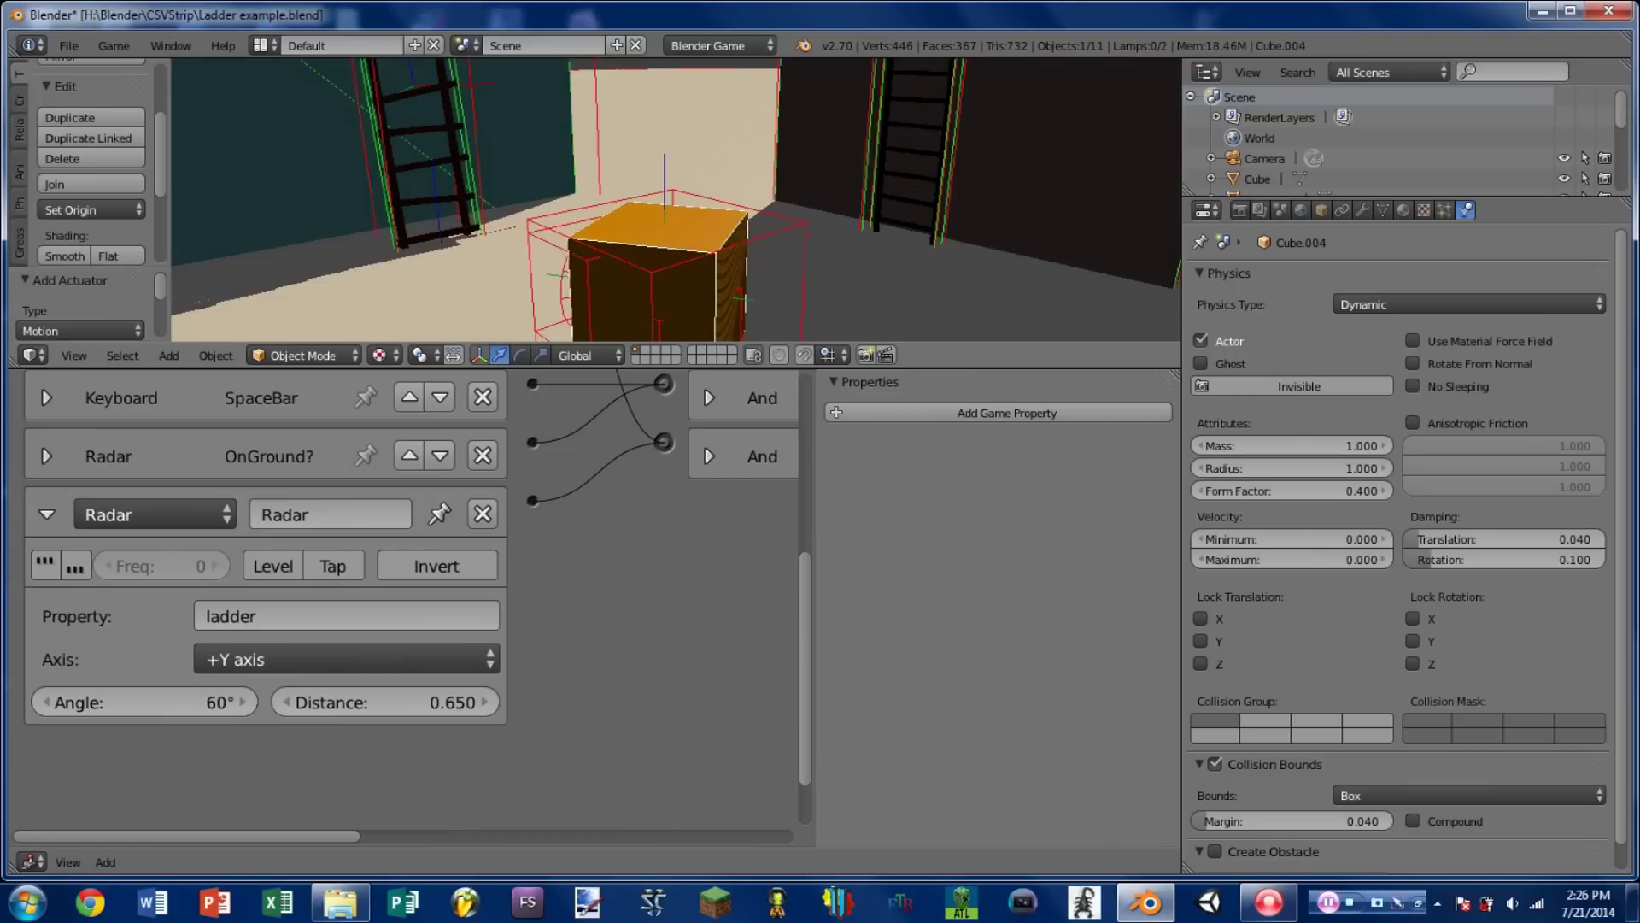
key(d)
key(a)
key(a)
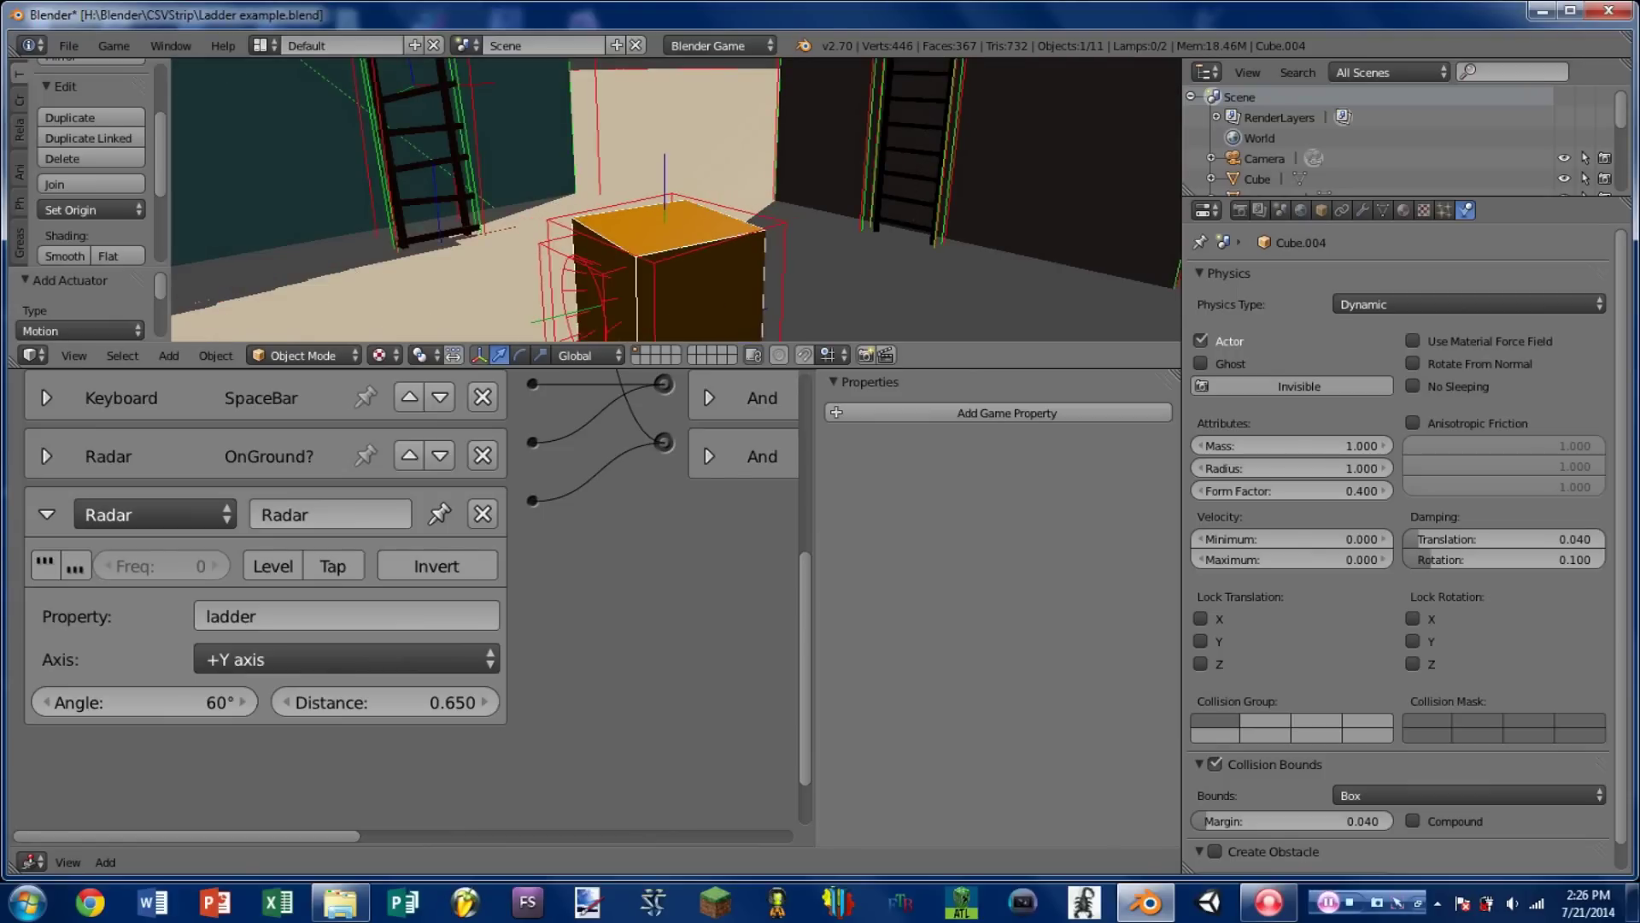
key(Escape)
Set the ladder Radar sensor's angle to 70°, test it with the cube in the running game, and collapse the sensor
click(214, 702)
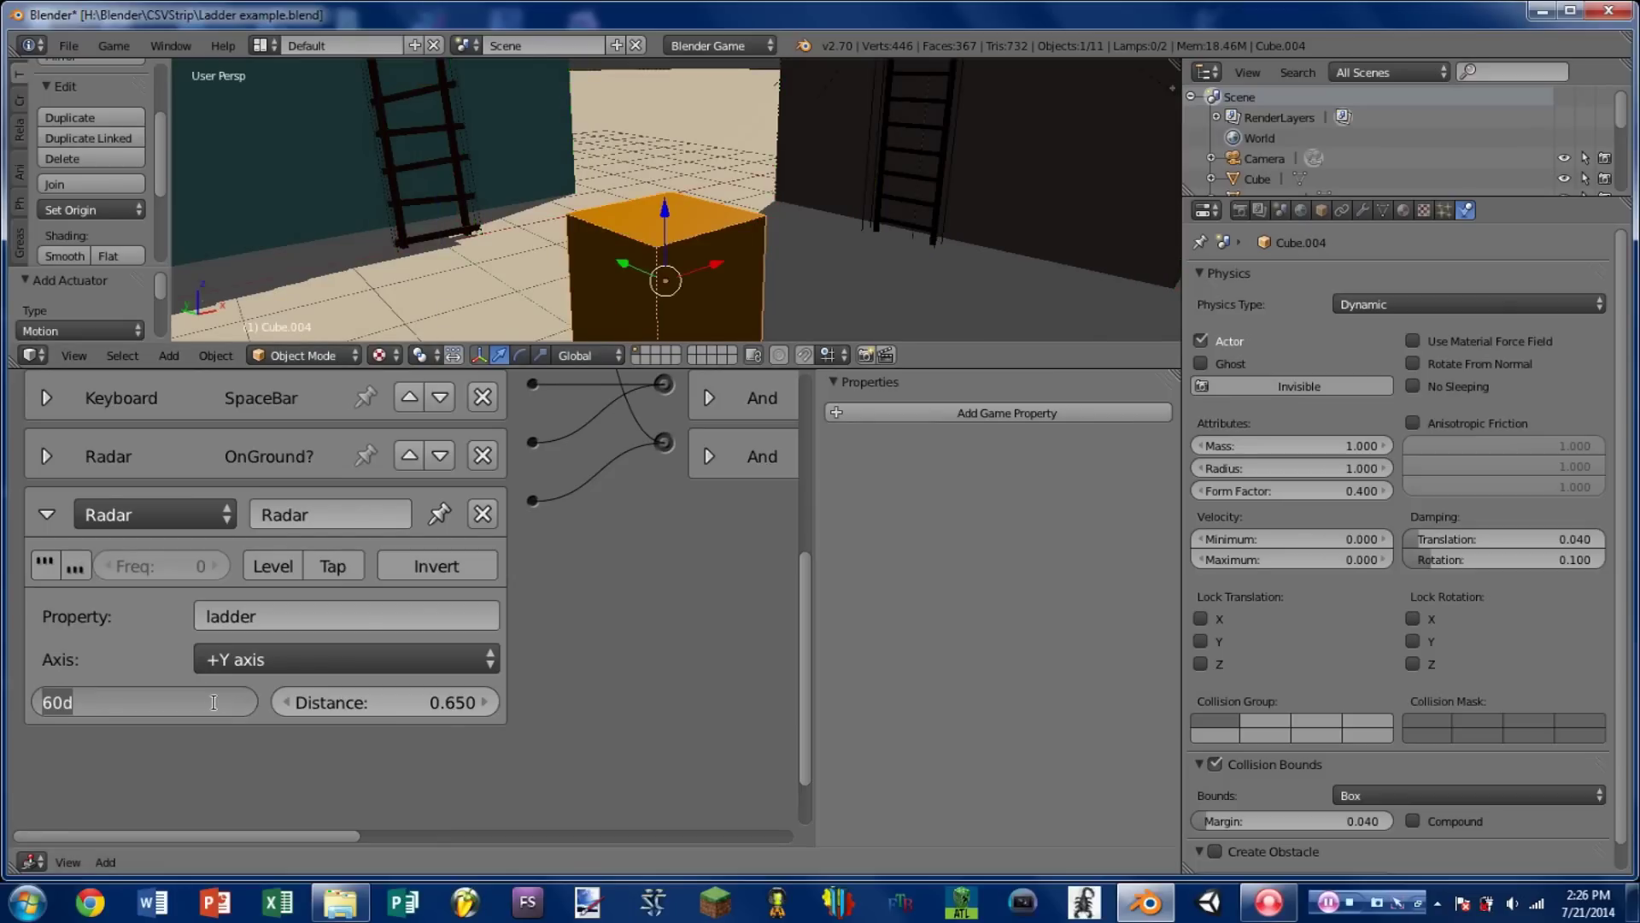
text(70)
key(Return)
key(p)
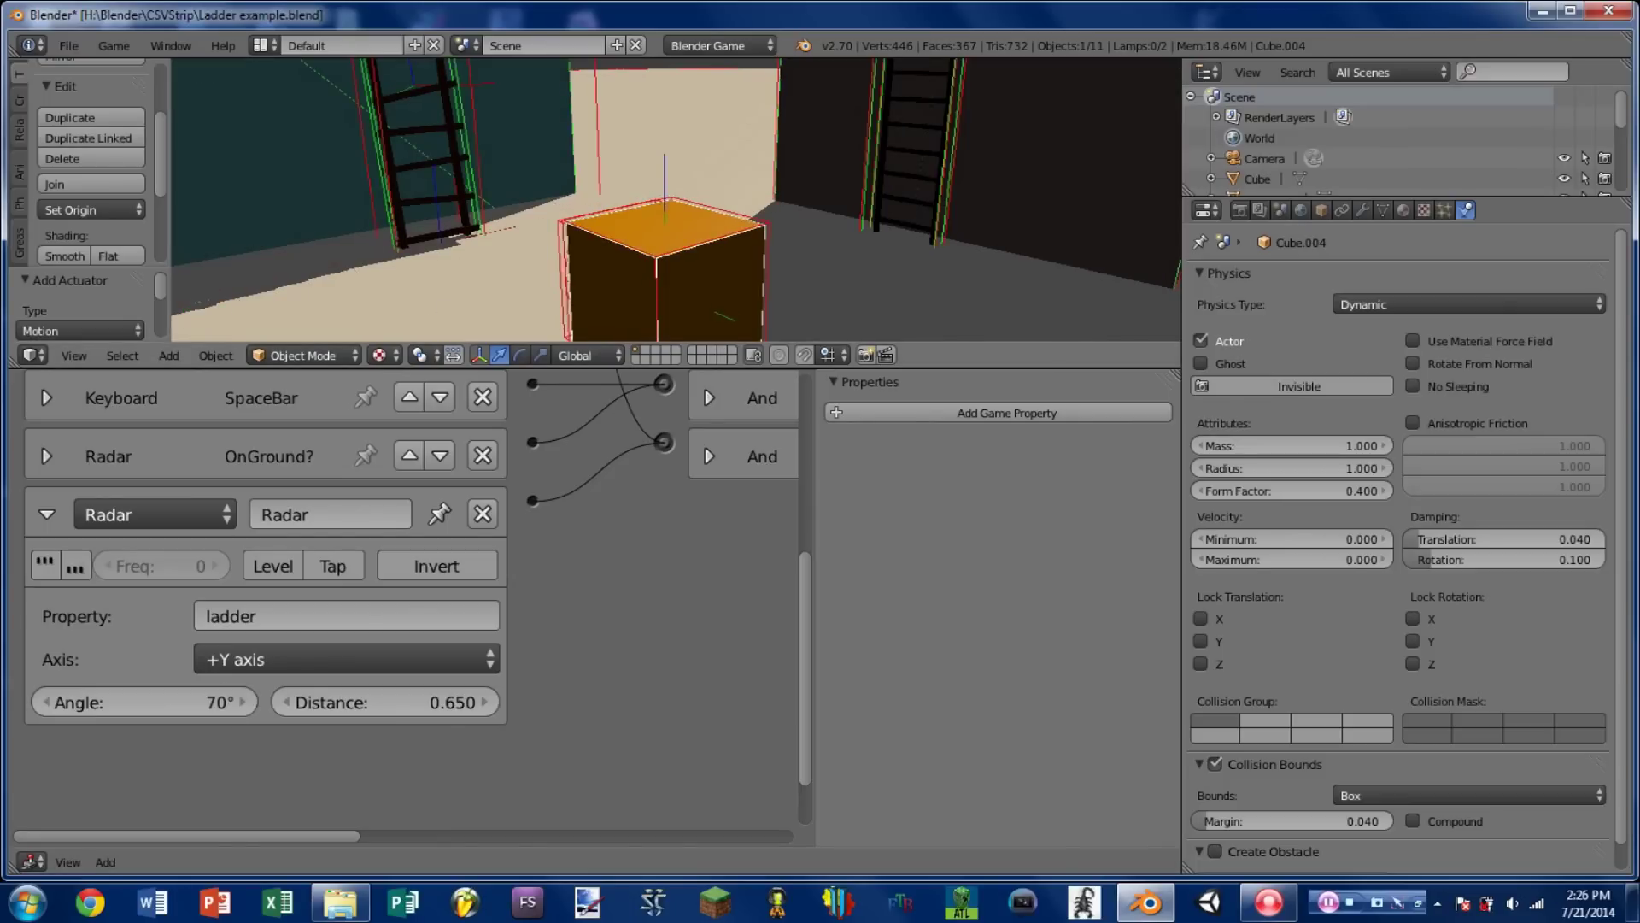
key(w)
key(d)
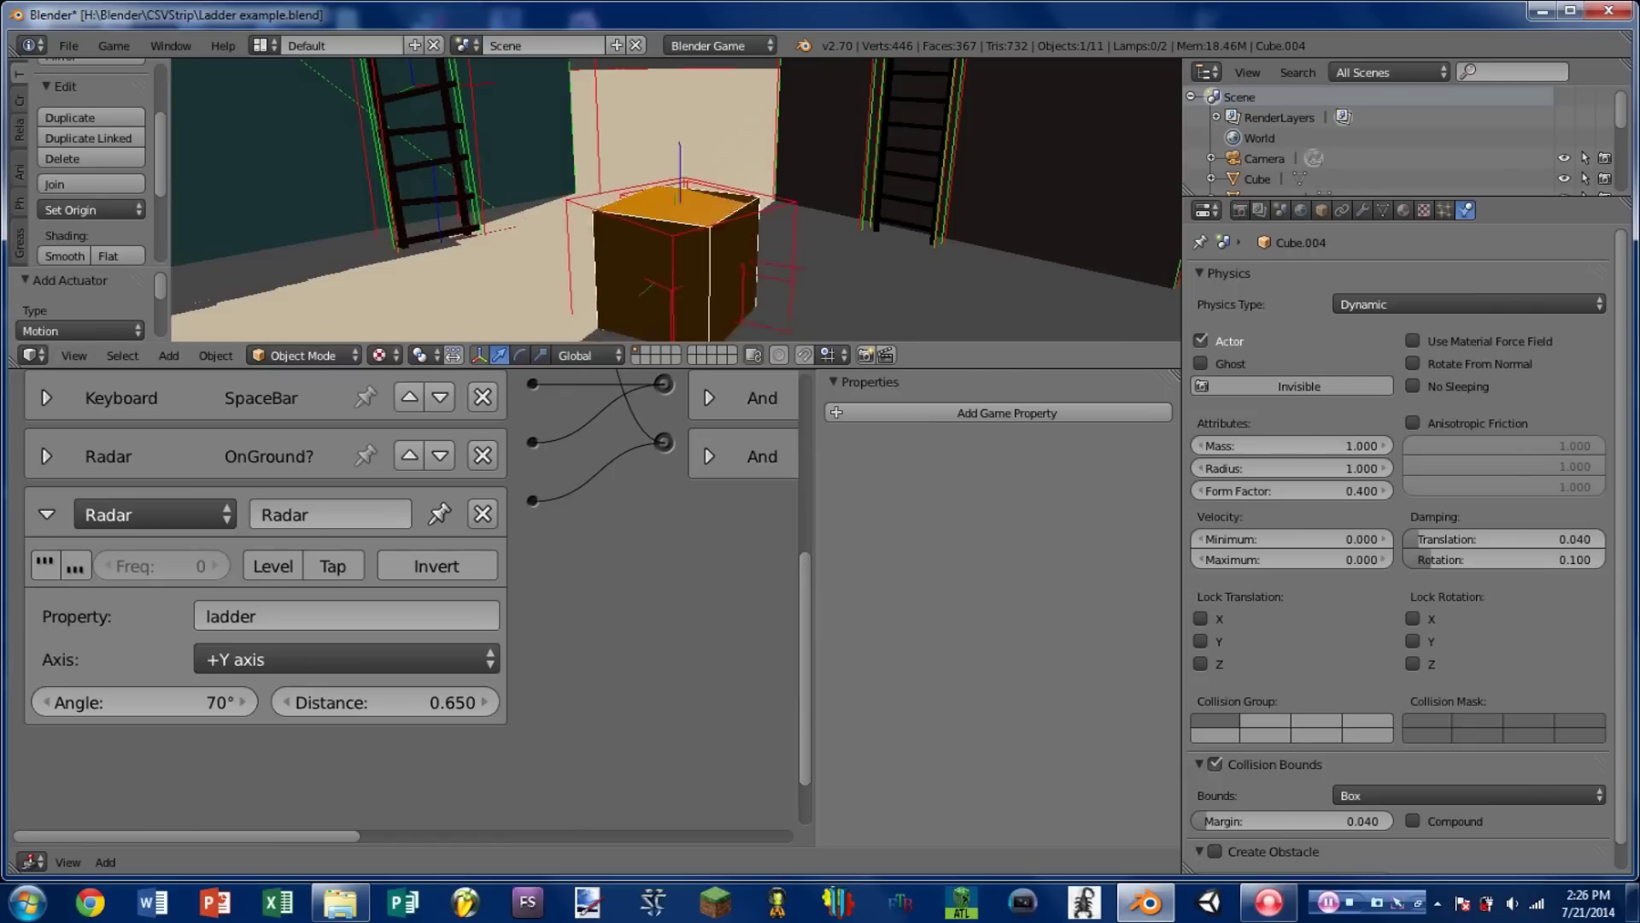
key(Escape)
click(41, 516)
Set the new Motion actuator's linear velocity along Z to 2.10
middle_drag(635, 560, 201, 488)
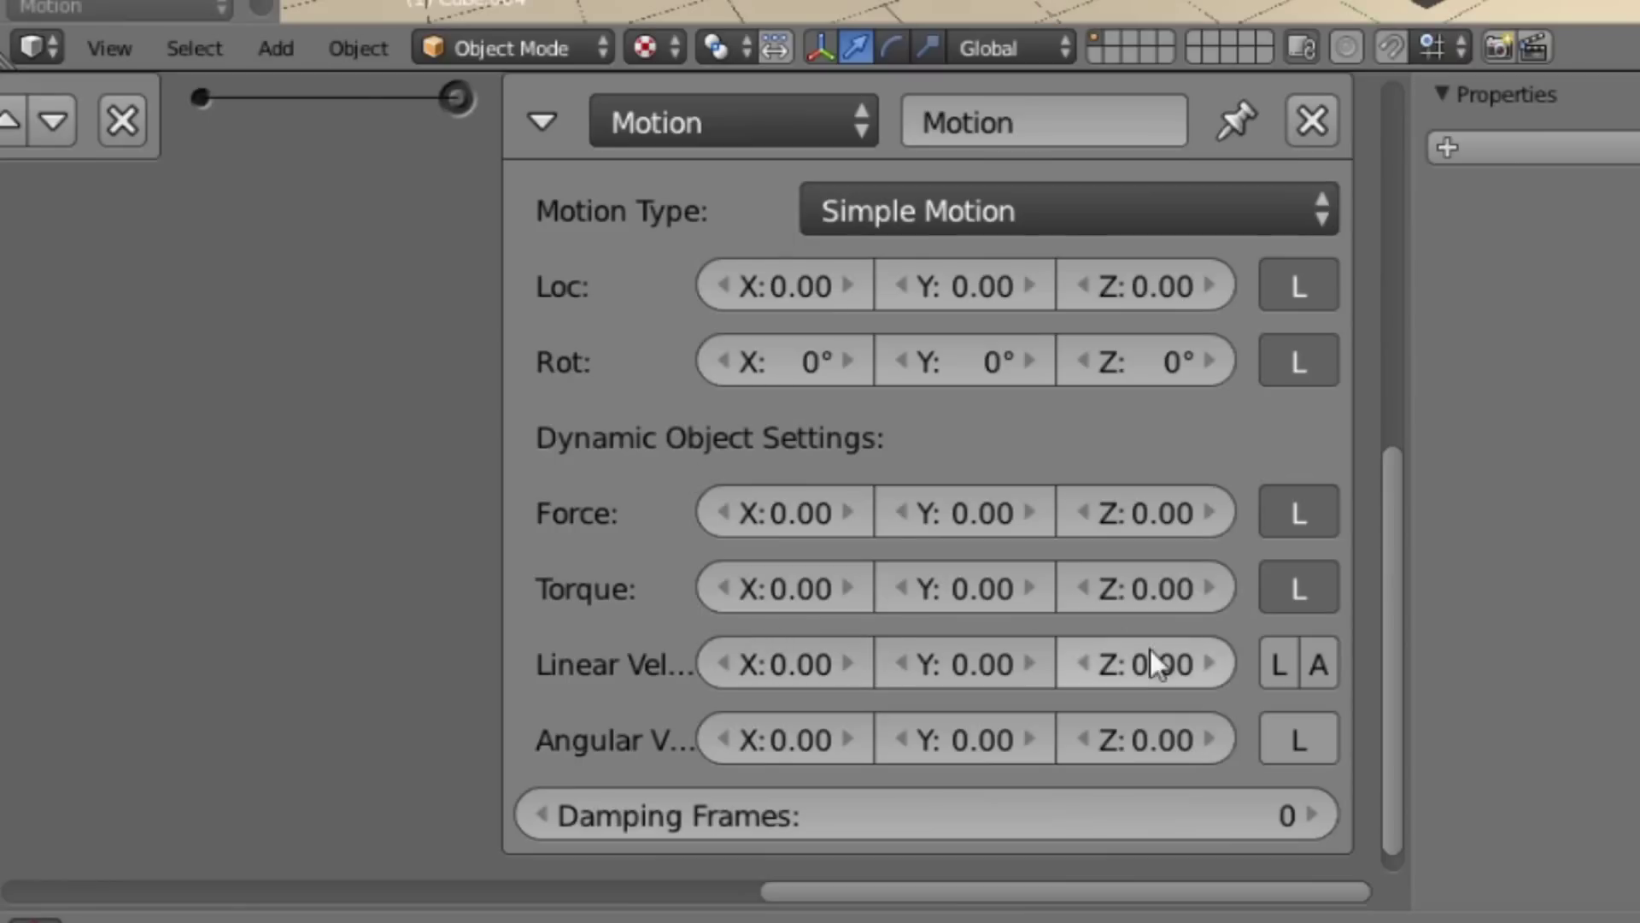
click(1221, 671)
click(1223, 670)
click(1223, 671)
click(1224, 671)
click(1224, 671)
click(1222, 671)
click(1222, 670)
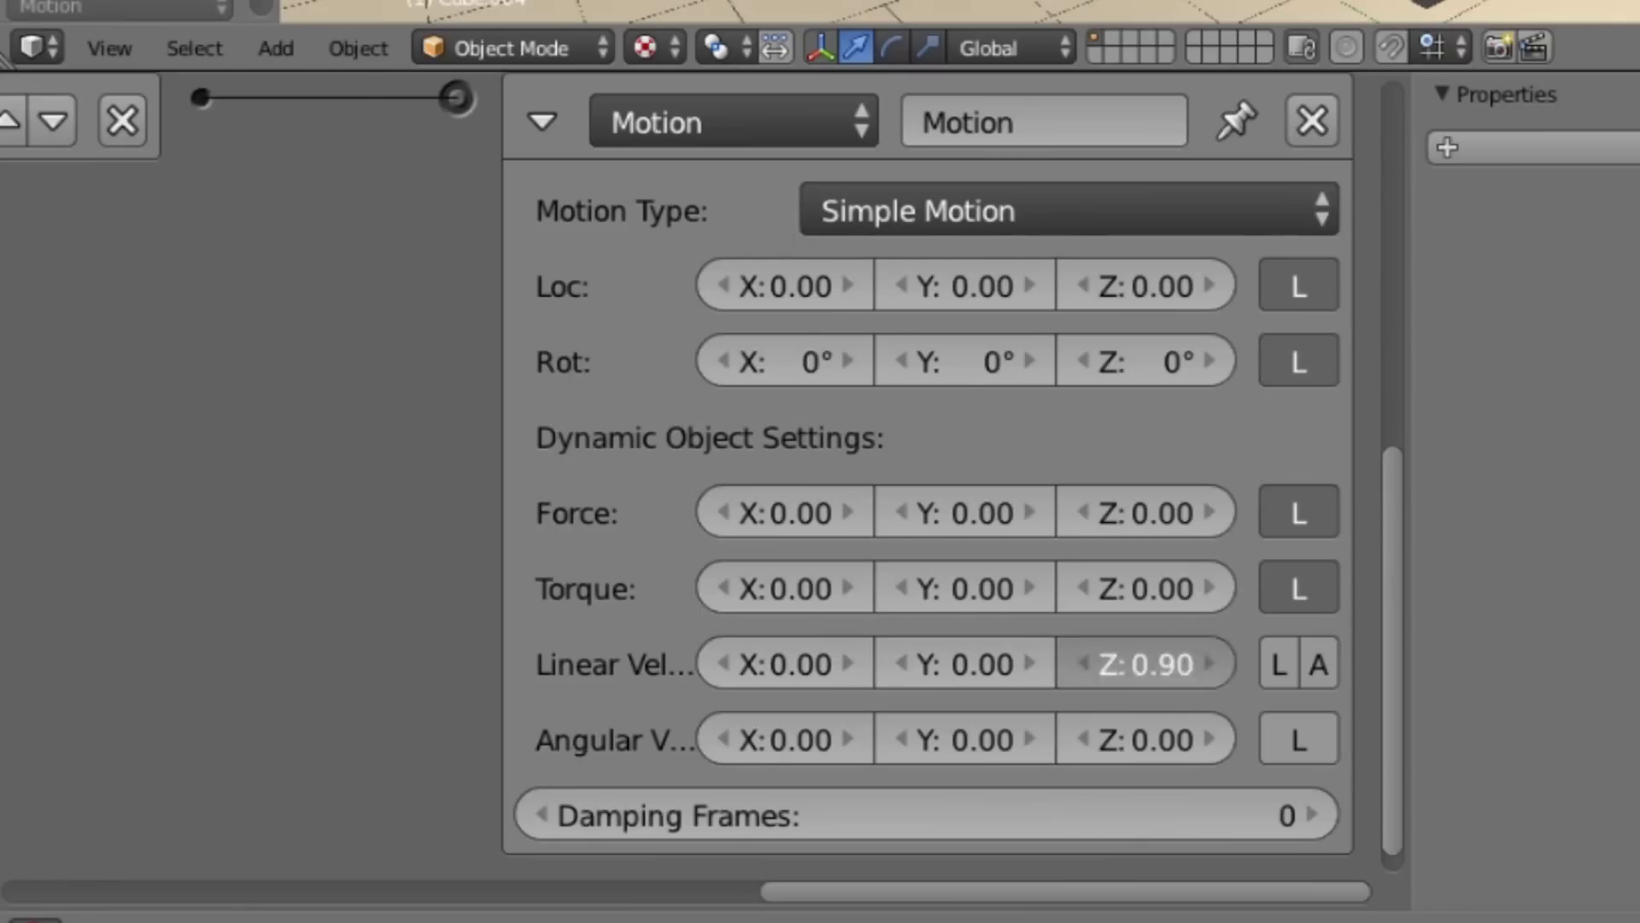
click(1221, 671)
click(1222, 671)
click(1222, 668)
click(1222, 669)
click(1222, 668)
click(1222, 668)
click(1220, 668)
click(1220, 668)
click(1220, 668)
click(1220, 668)
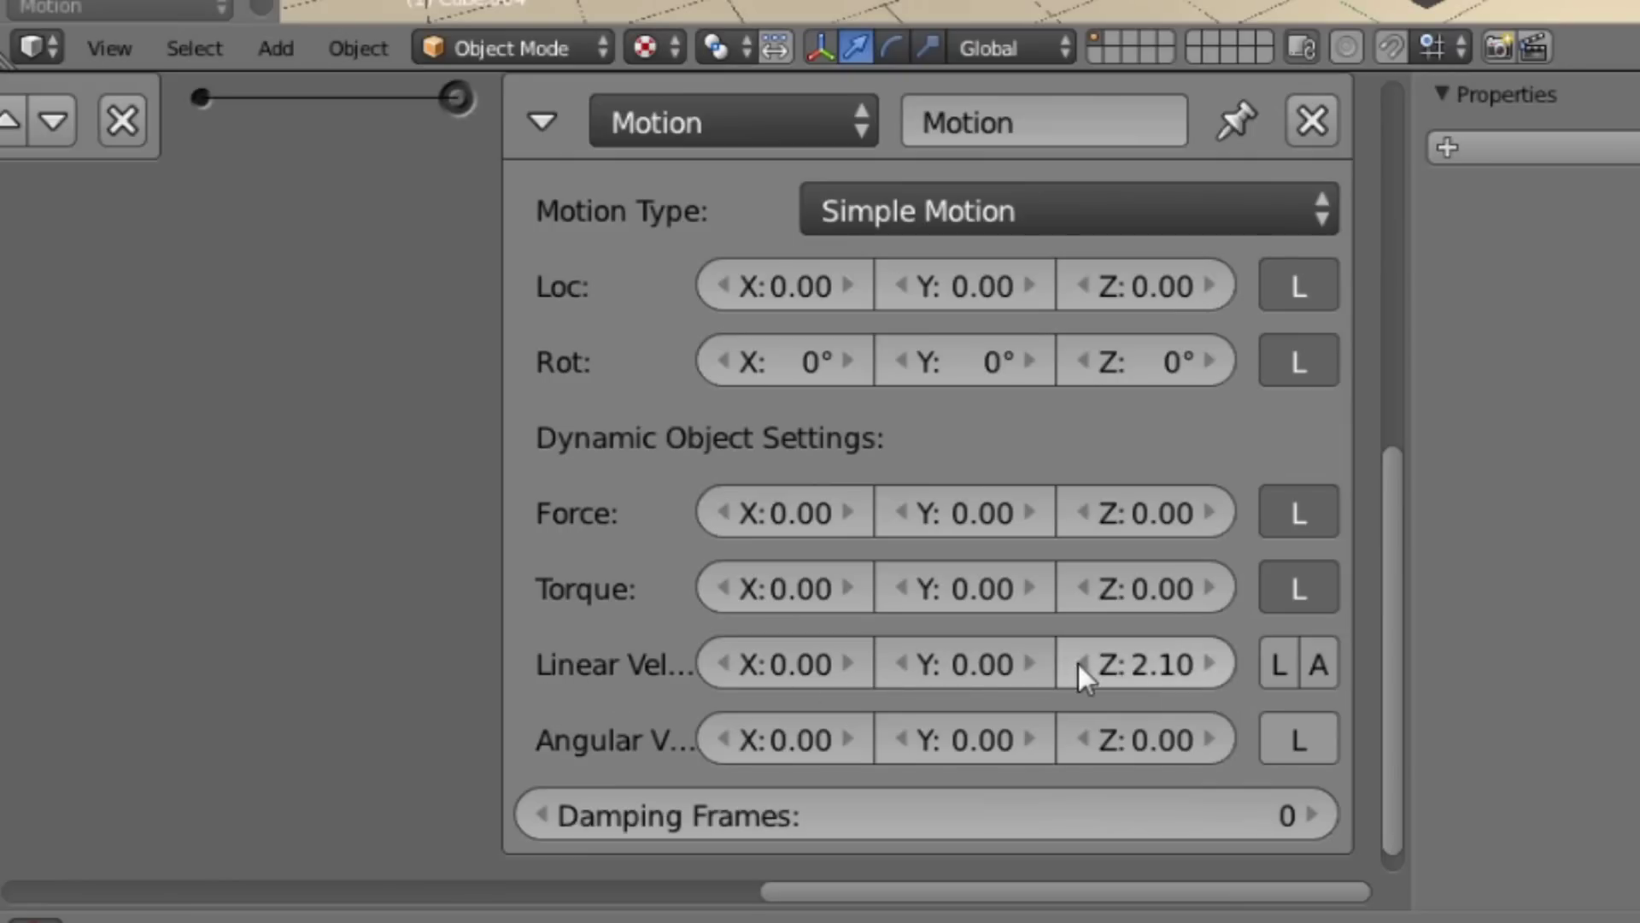
Run the game and drive the orange cube up the ladder on the dark building to test climbing
middle_drag(1076, 7, 1025, 3)
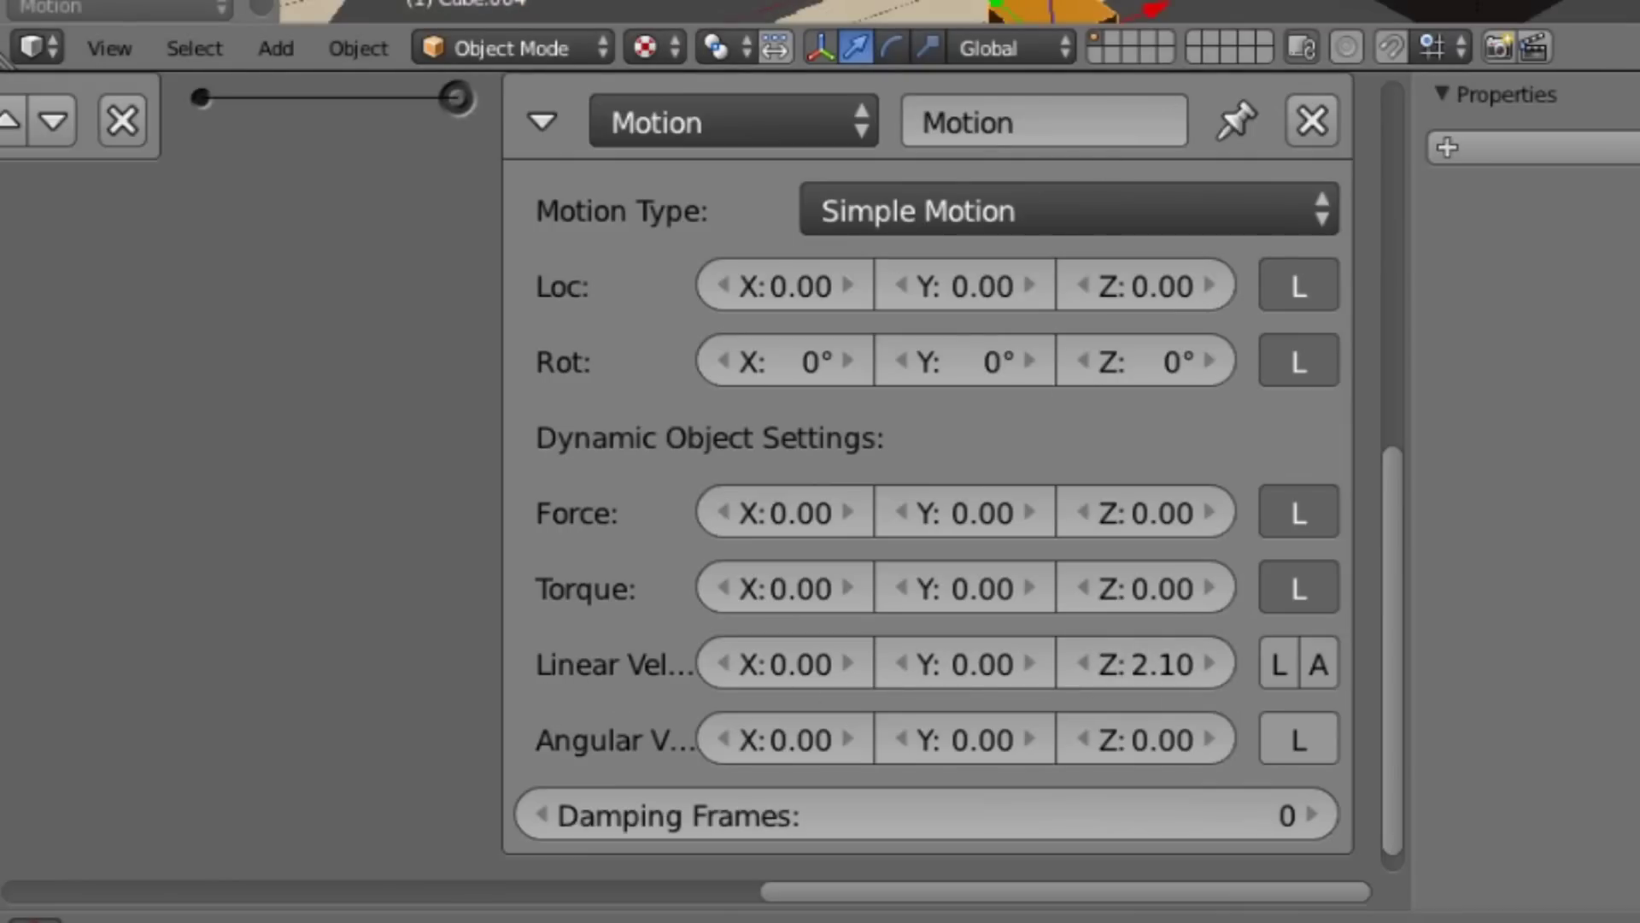
scroll(324, 482, down, 10)
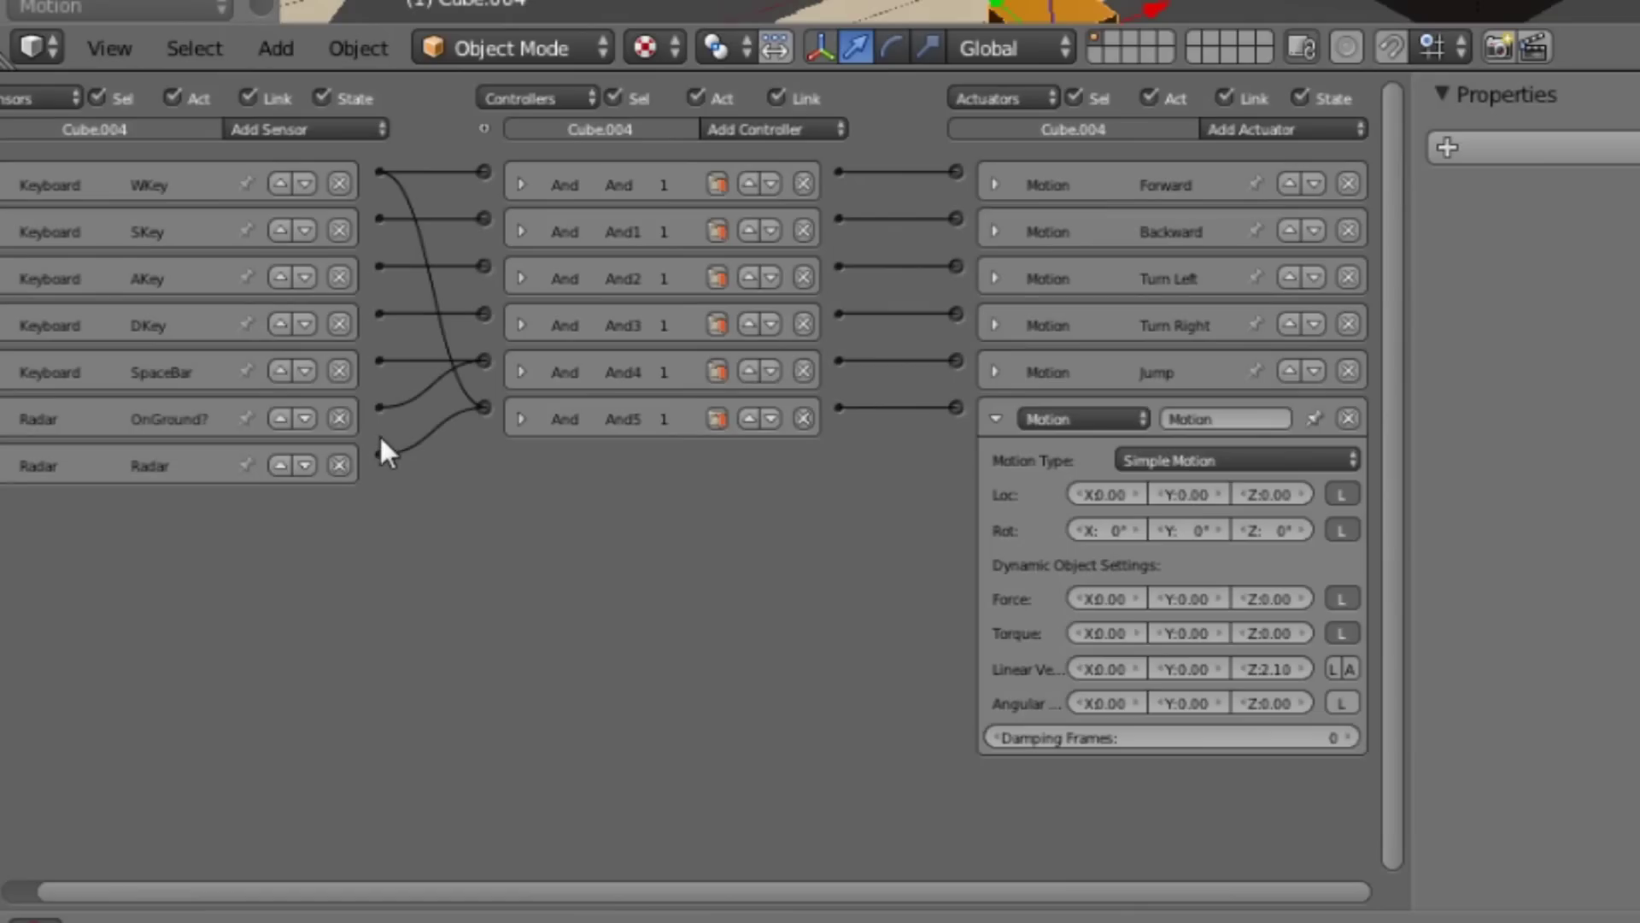
middle_drag(376, 430, 631, 498)
scroll(413, 485, up, 1)
scroll(60, 478, up, 3)
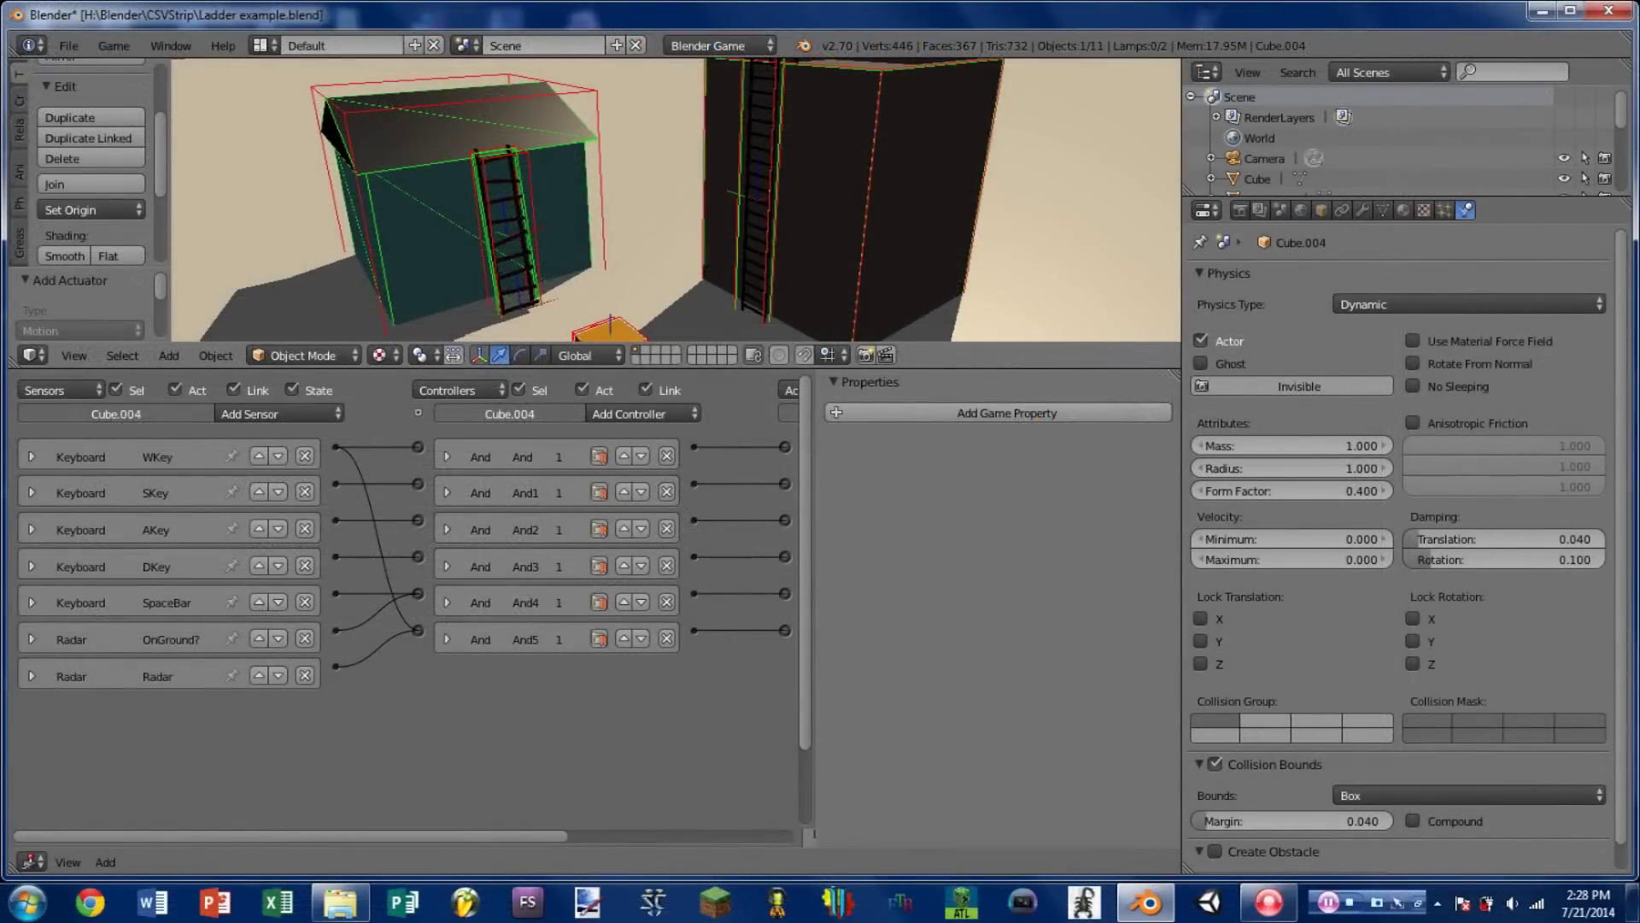
key(w)
key(d)
key(w)
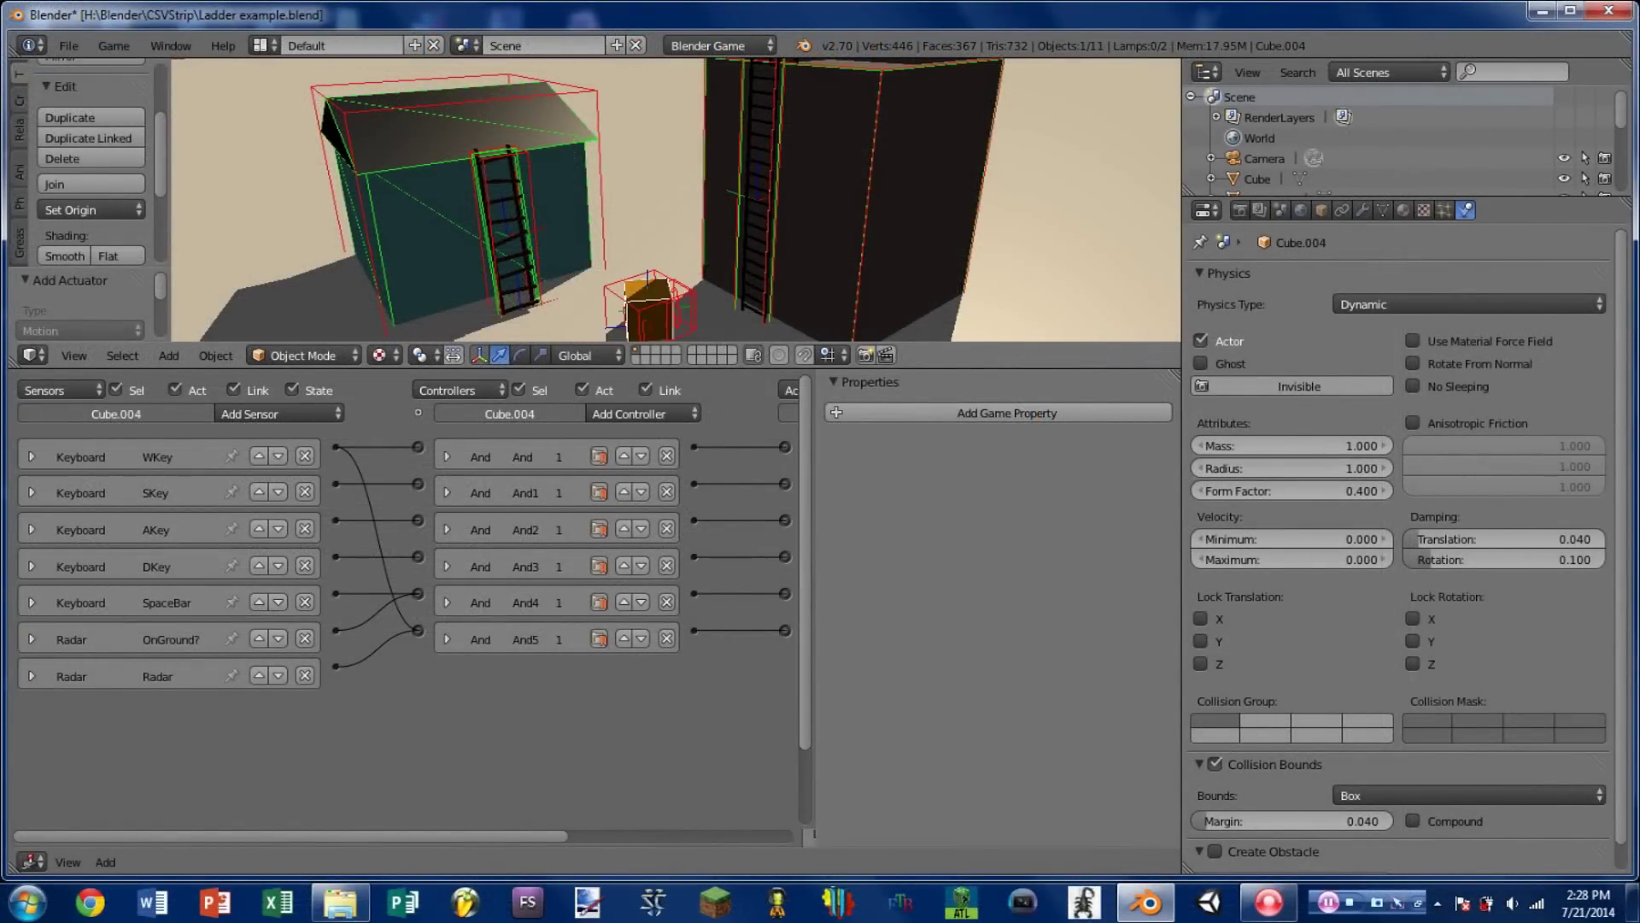
key(w)
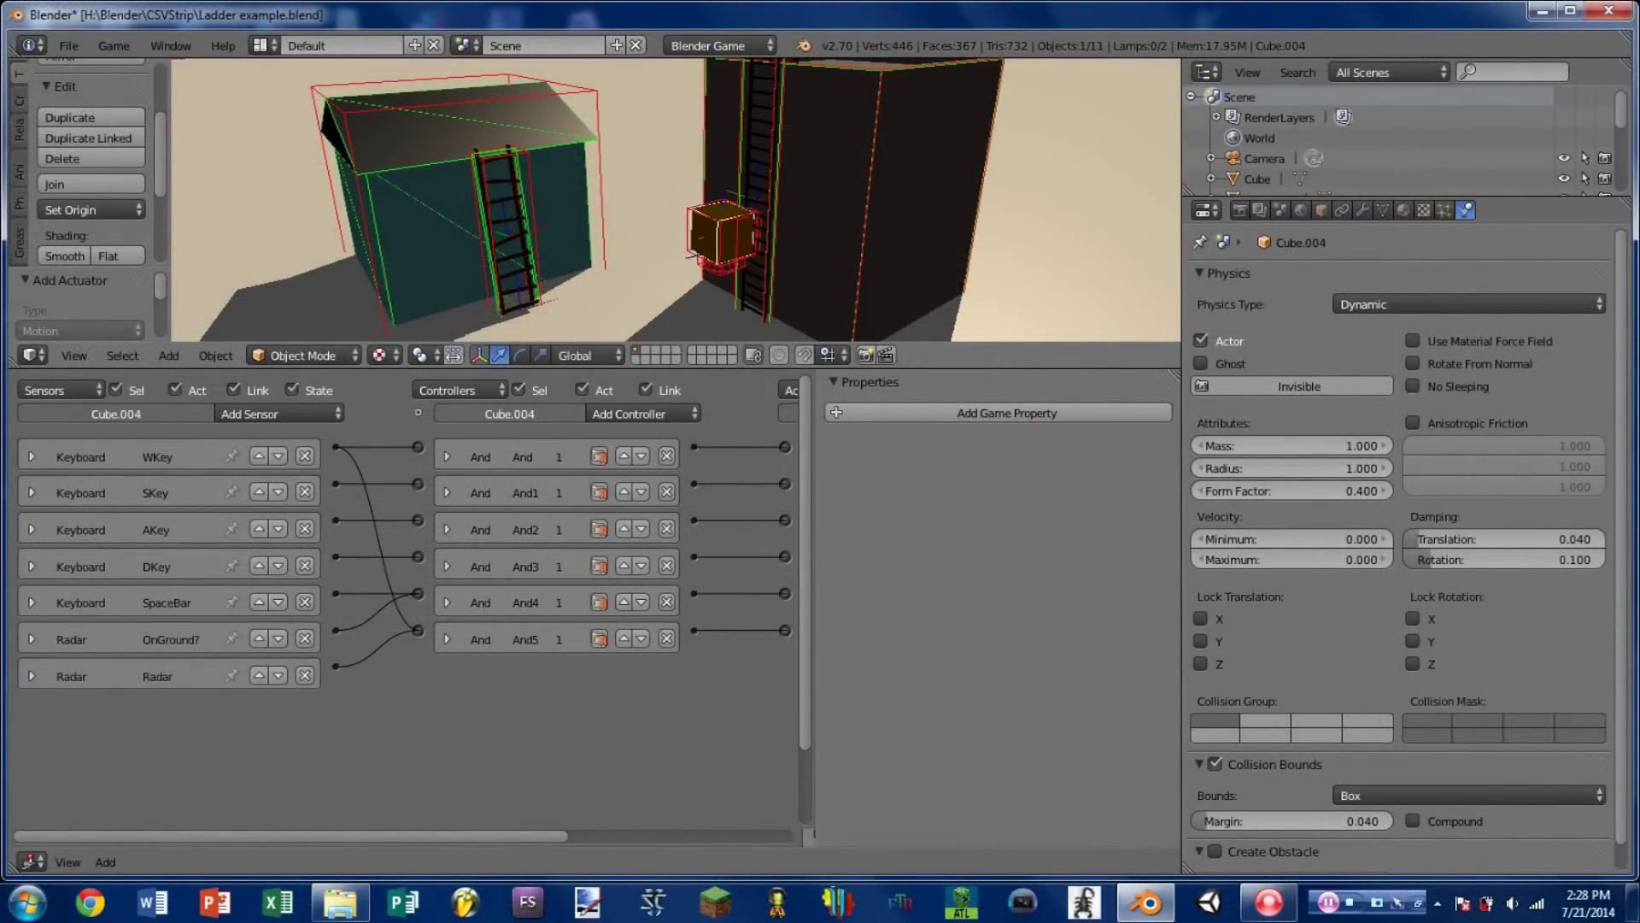
key(Escape)
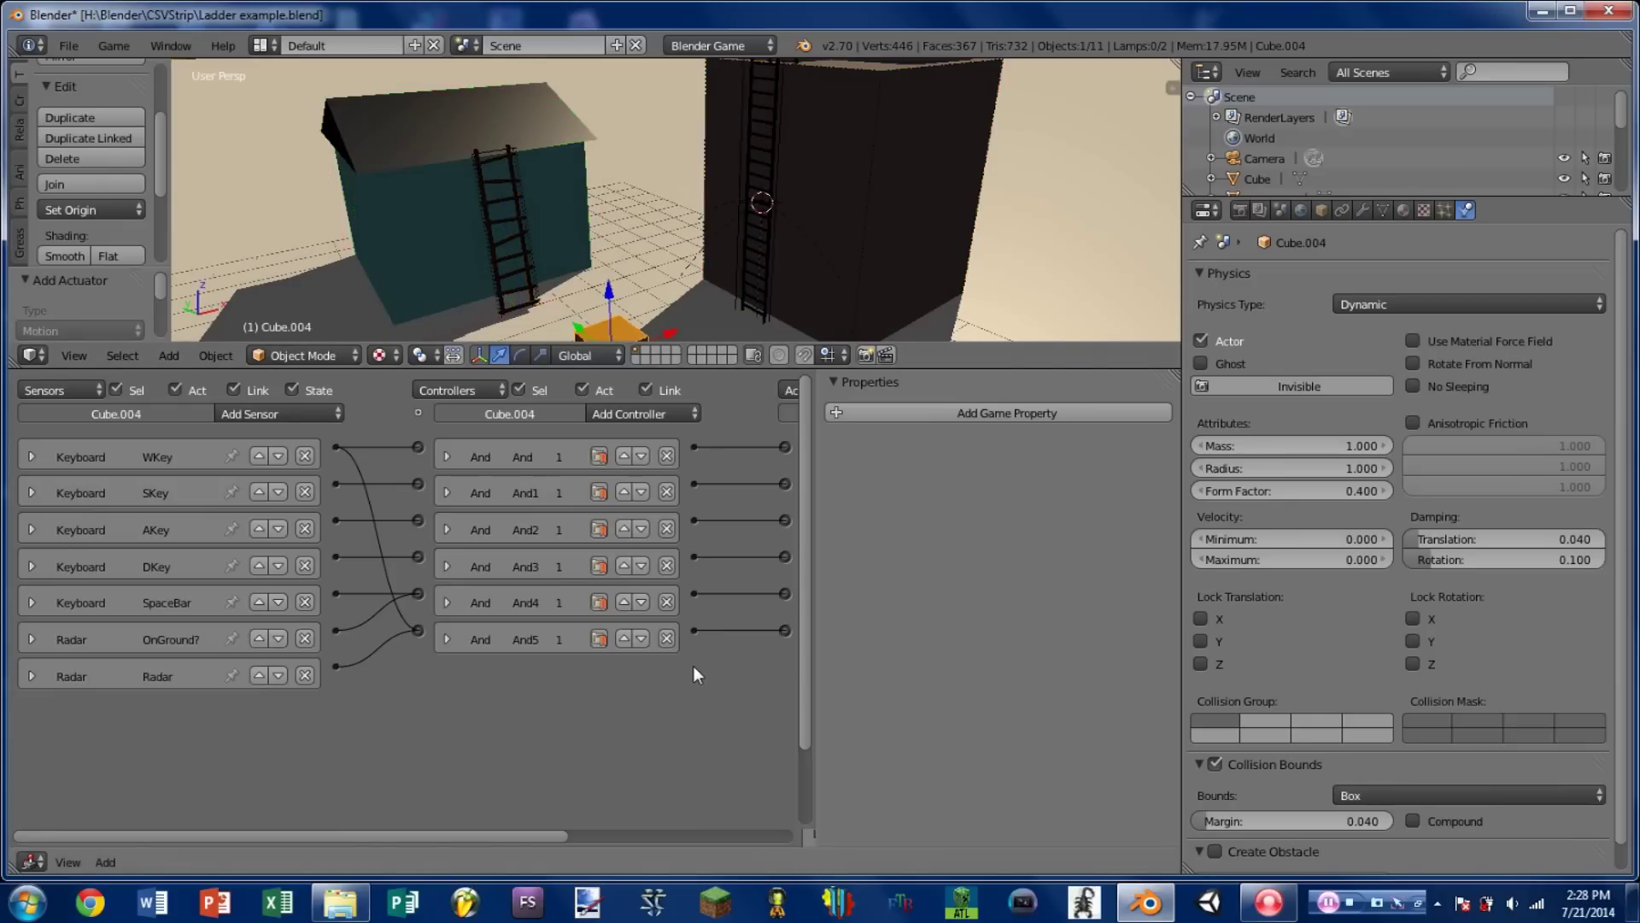
Set the new Motion actuator's Z linear velocity to 10
middle_drag(694, 665, 367, 576)
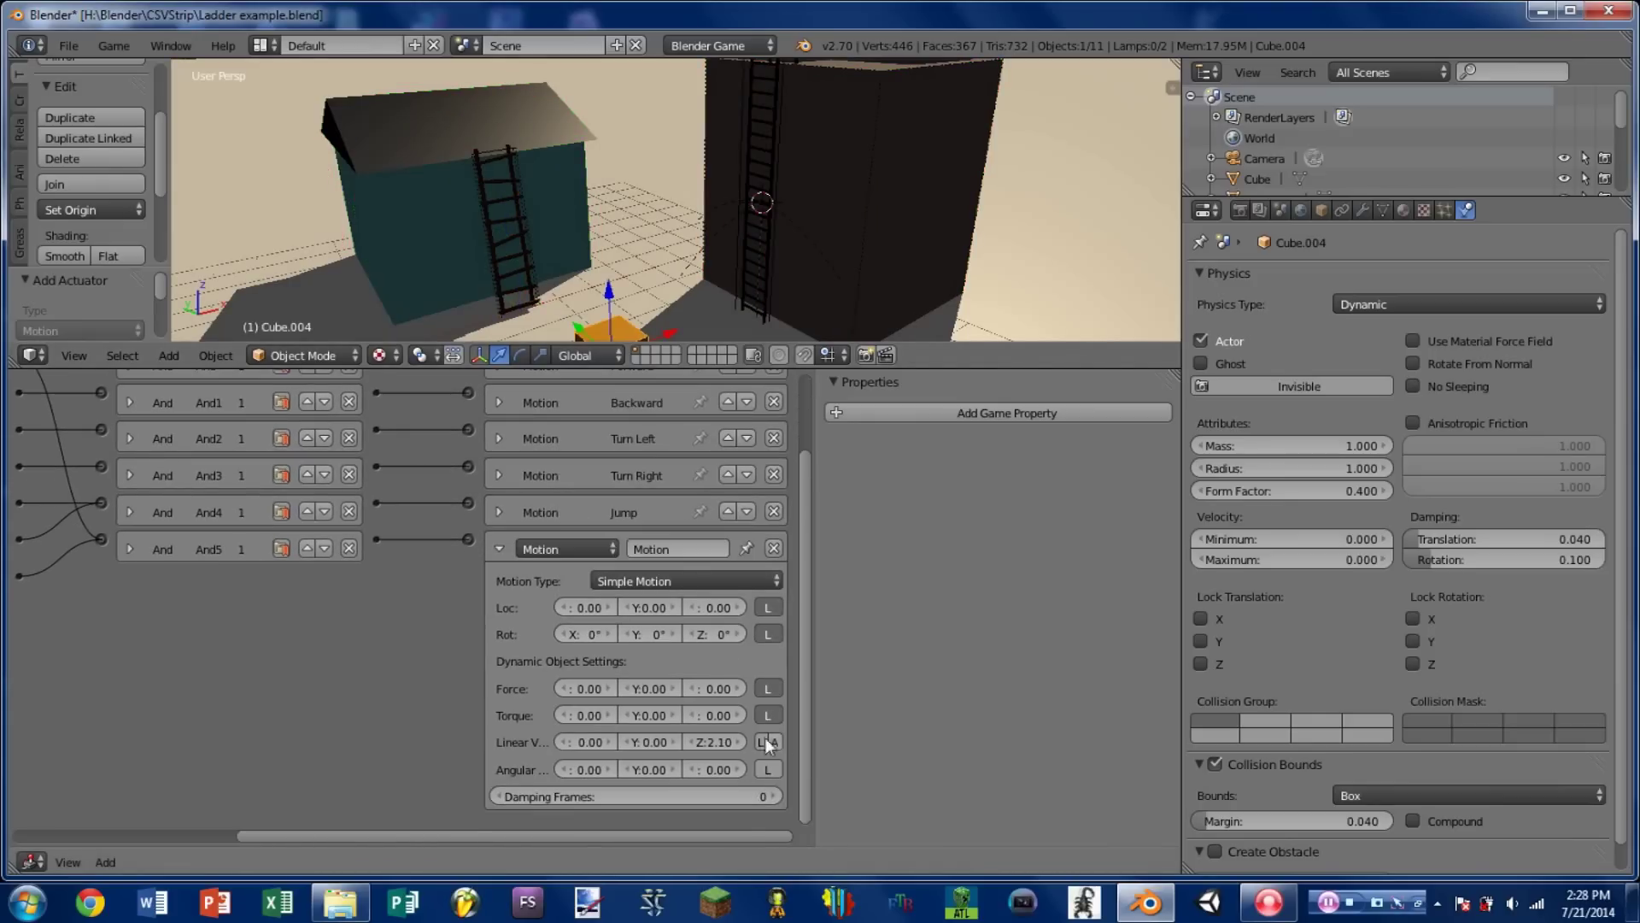
click(707, 740)
click(707, 738)
key(Return)
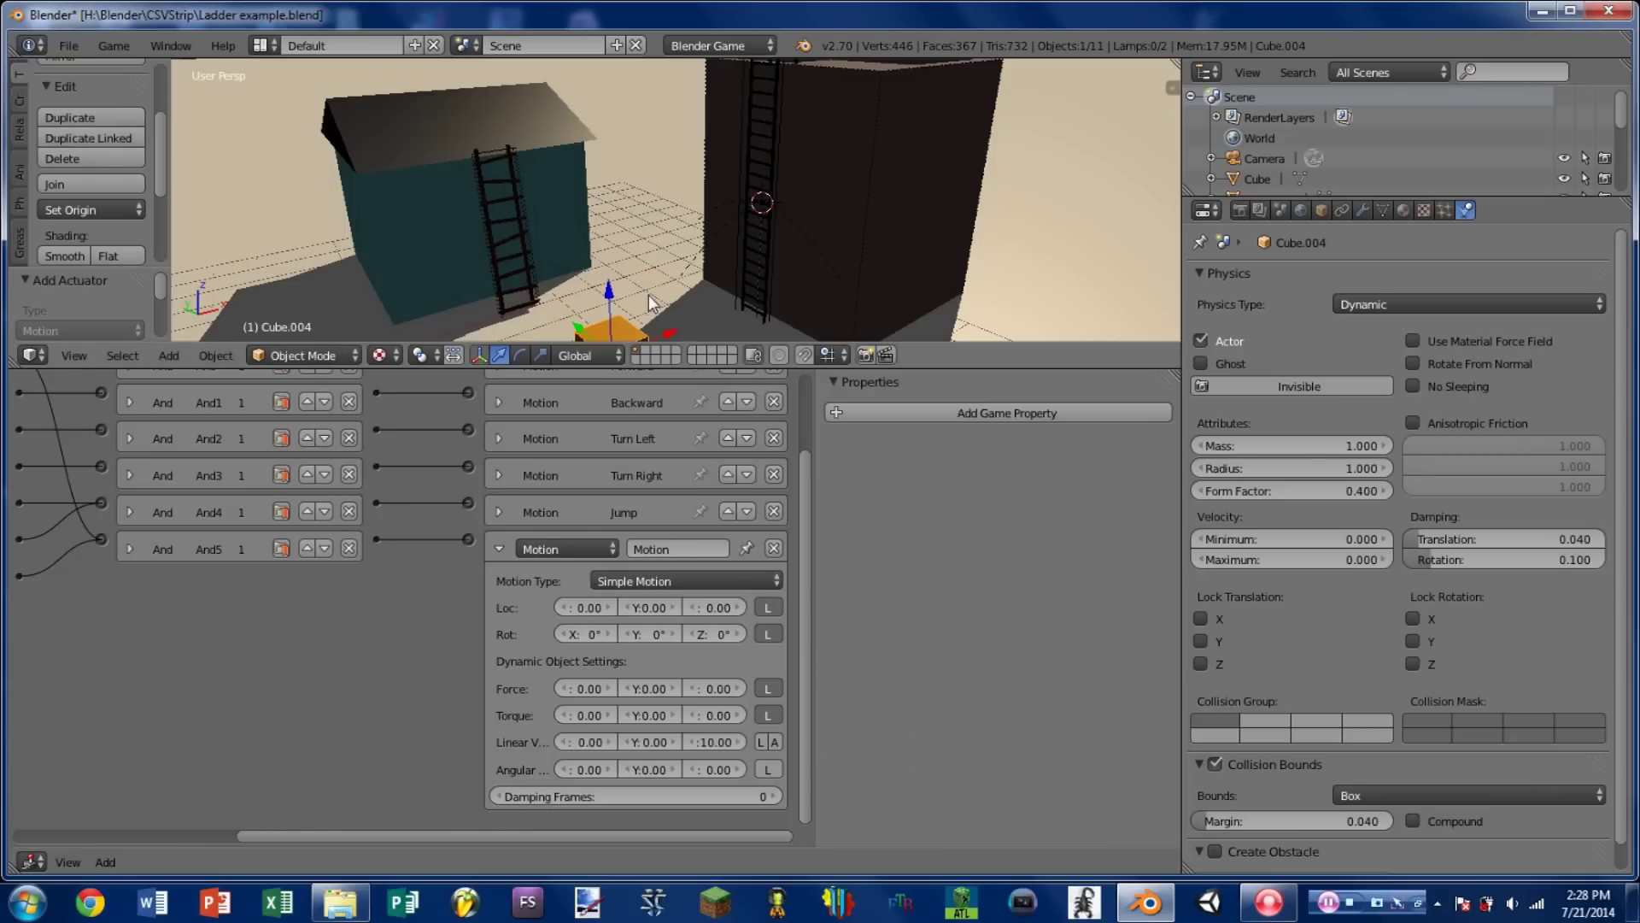
Run the game and drive the cube into the dark building's ladder to test the faster climb
key(p)
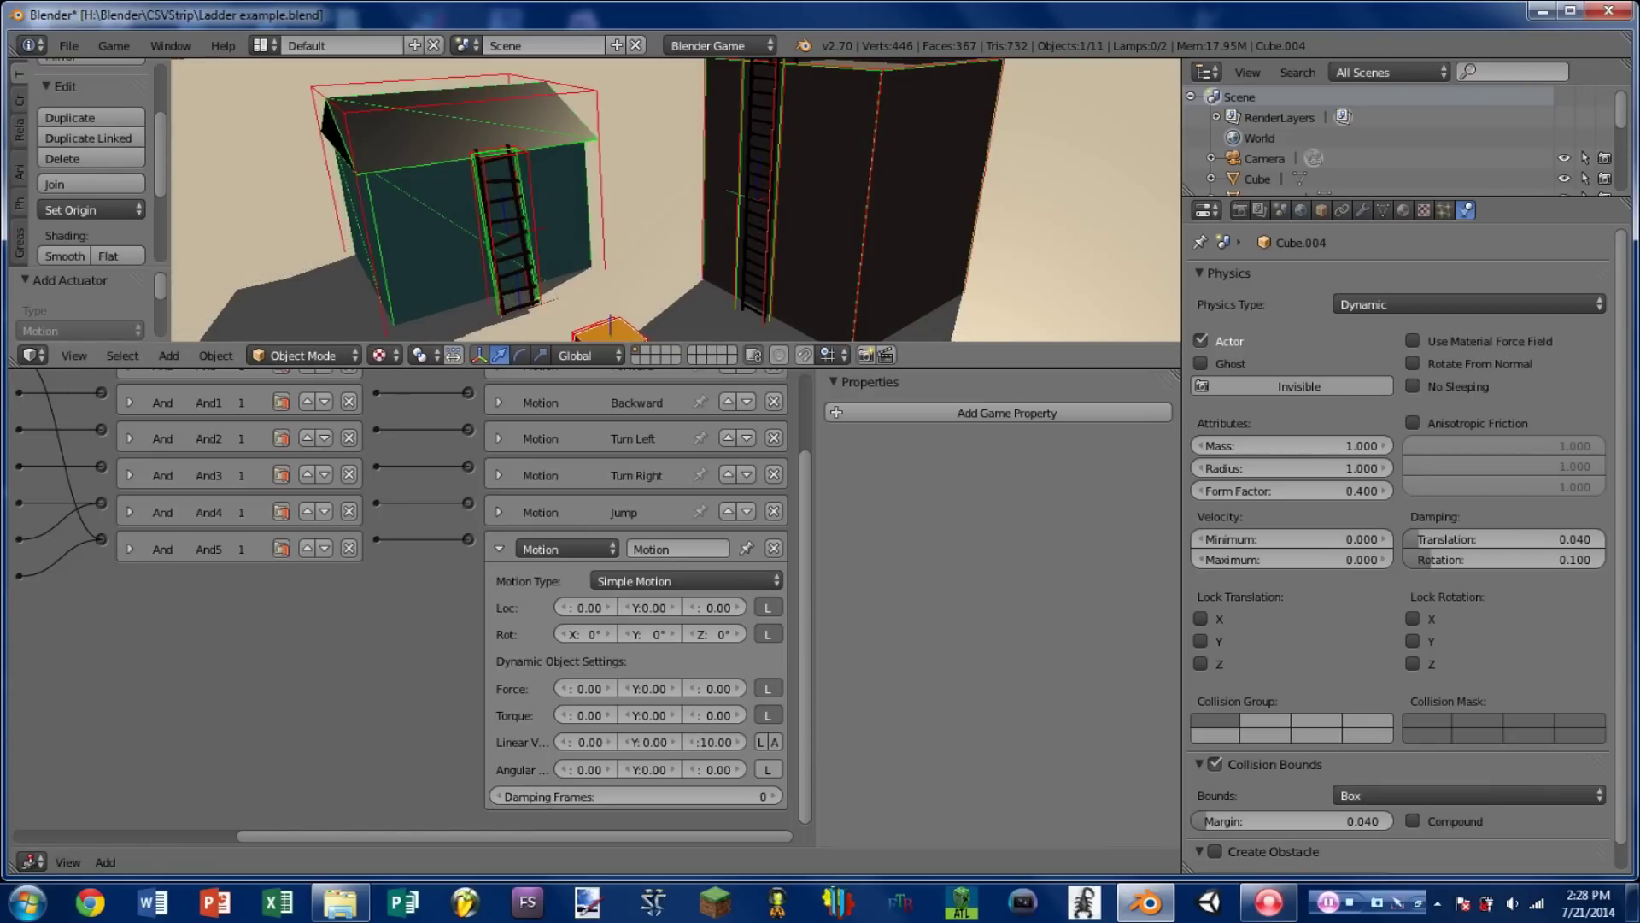
key(d)
key(w)
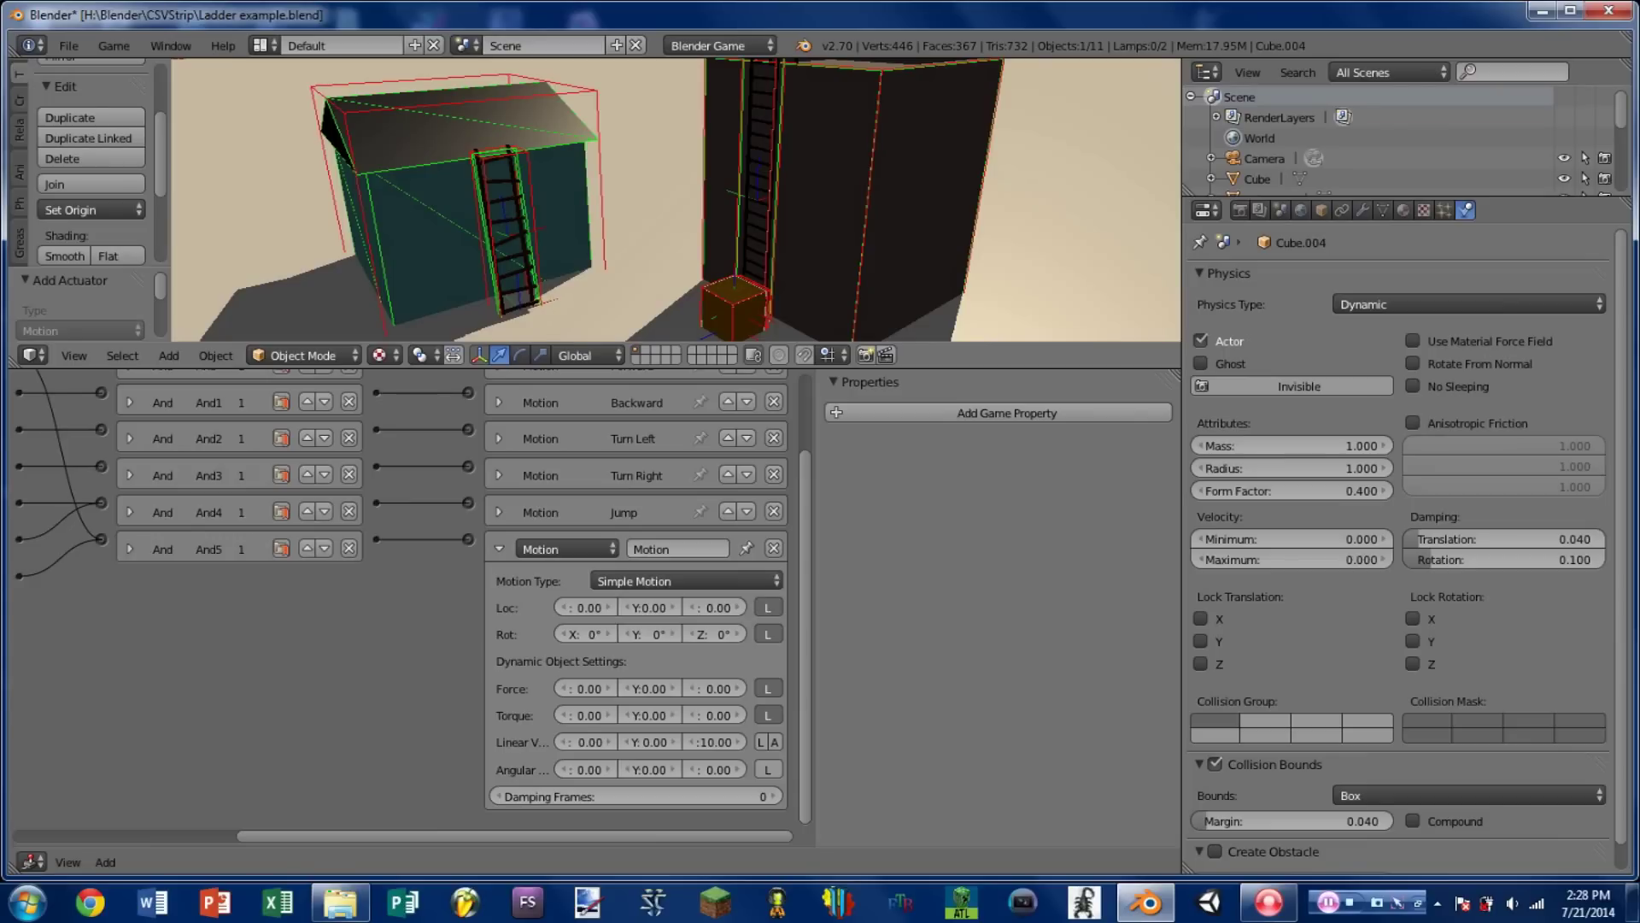
key(w)
key(Escape)
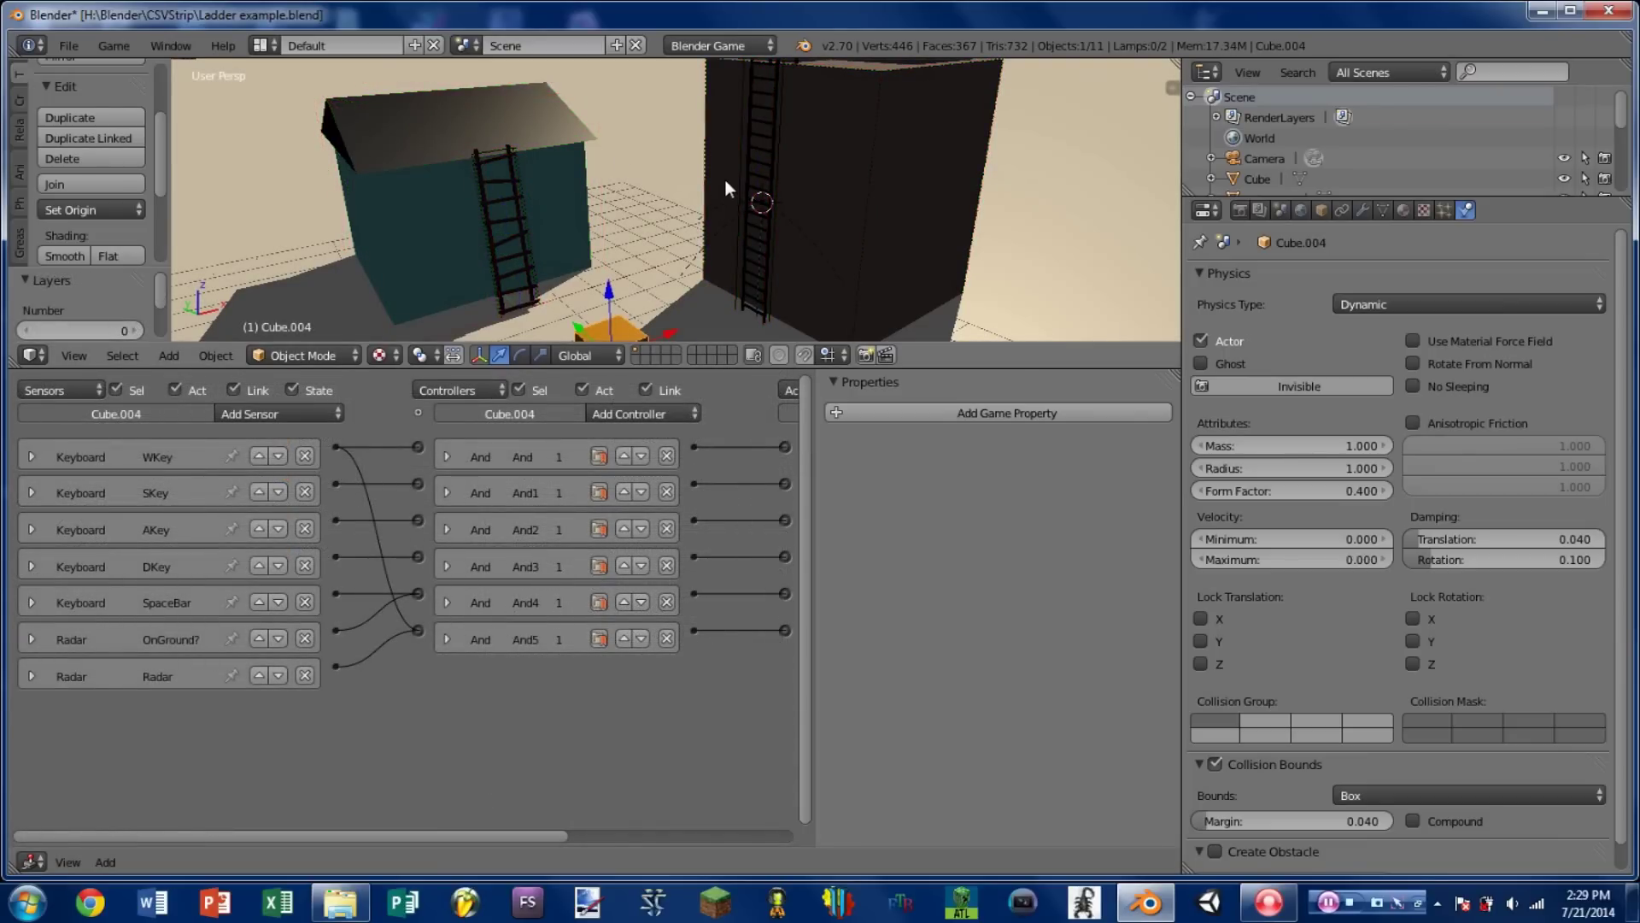
Play the game again and drive the cube forward against the tall ladder to recheck the climbing
key(p)
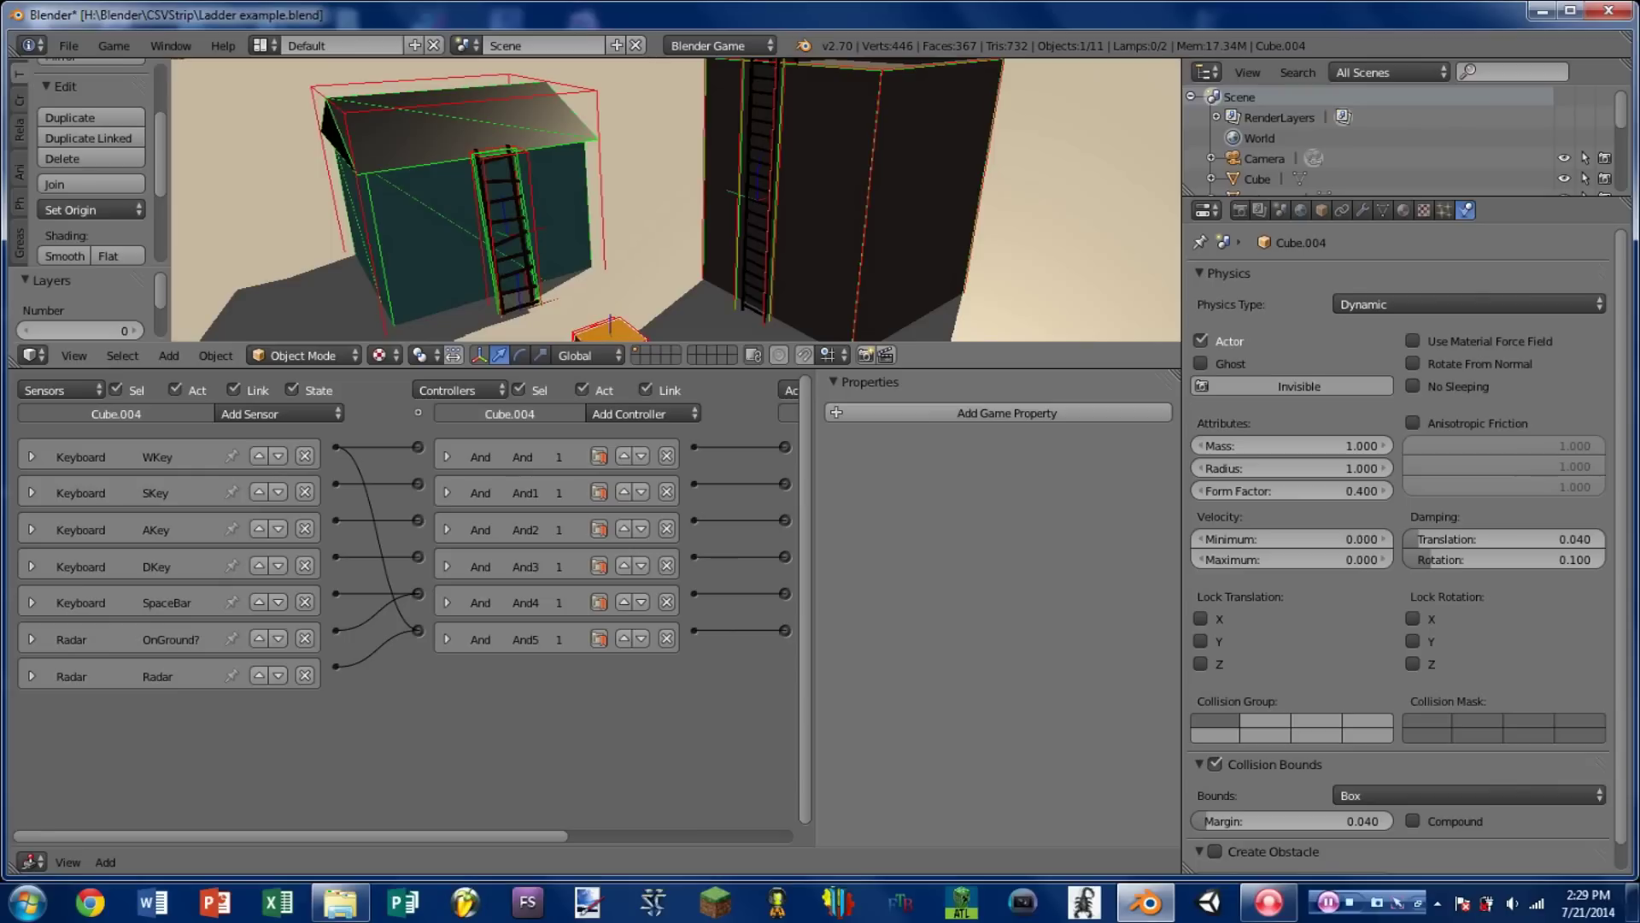
key(d)
key(w)
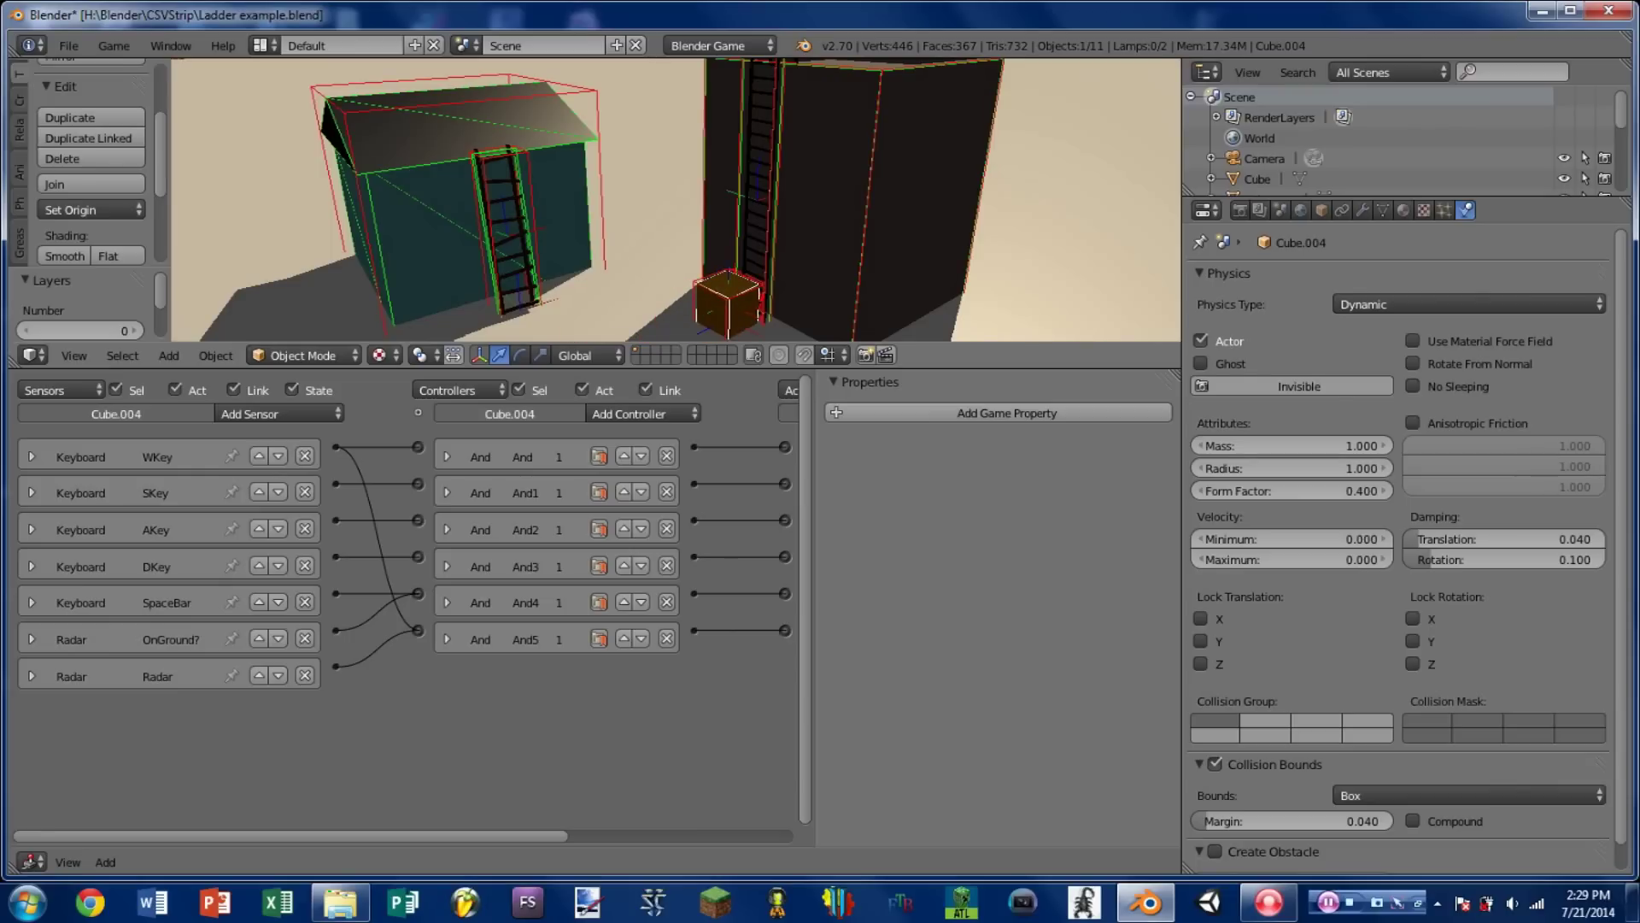
key(w)
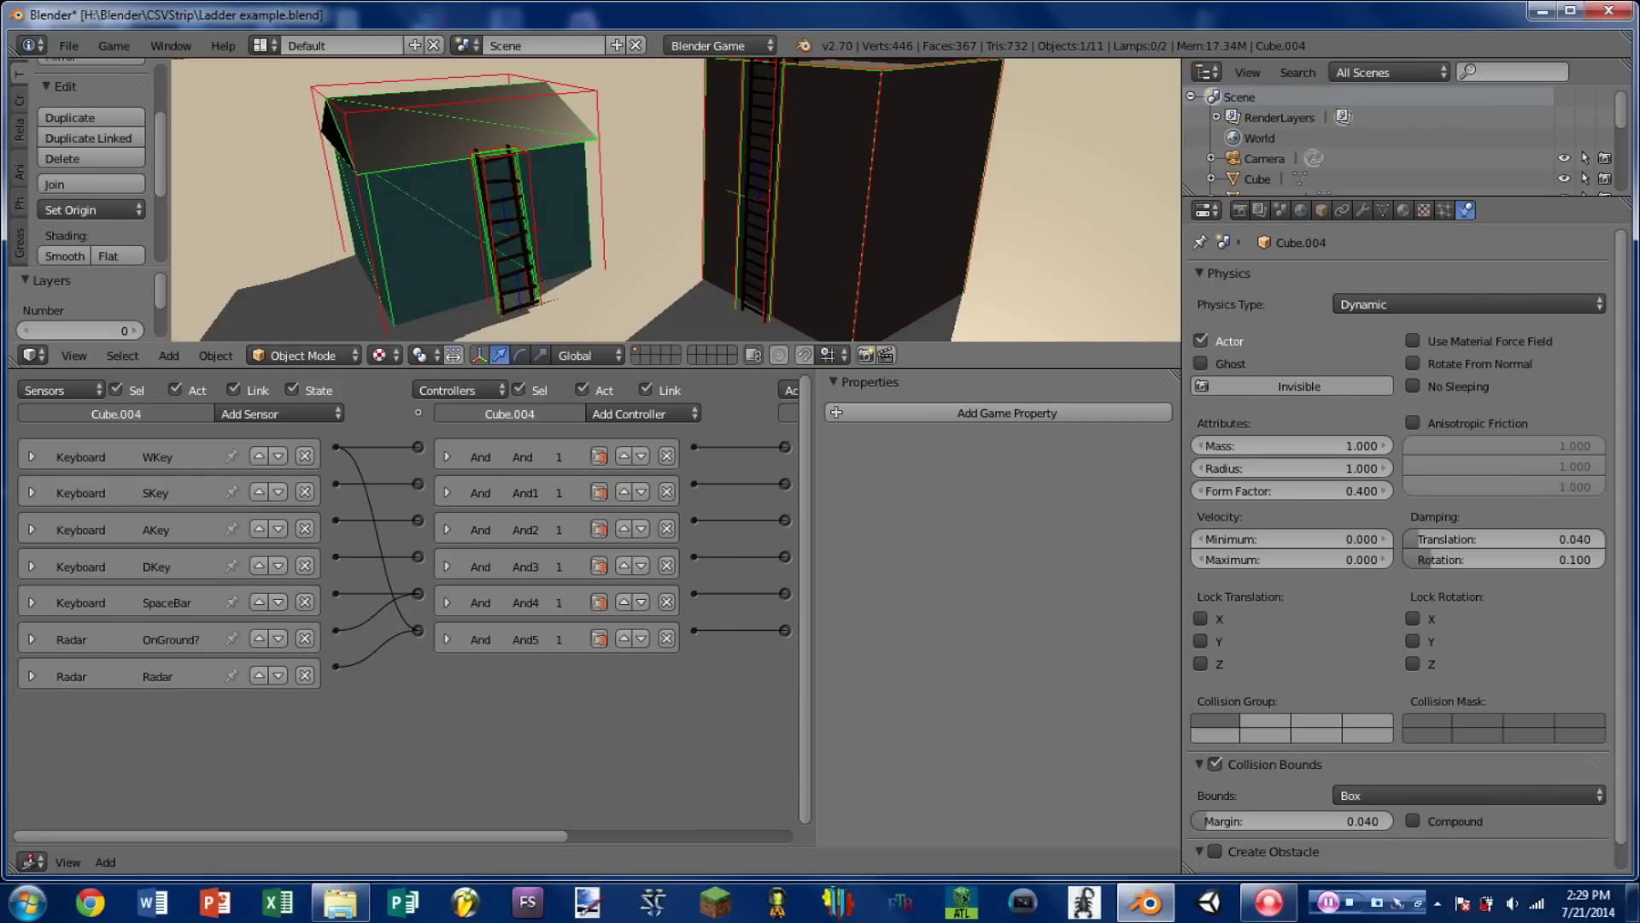
key(Escape)
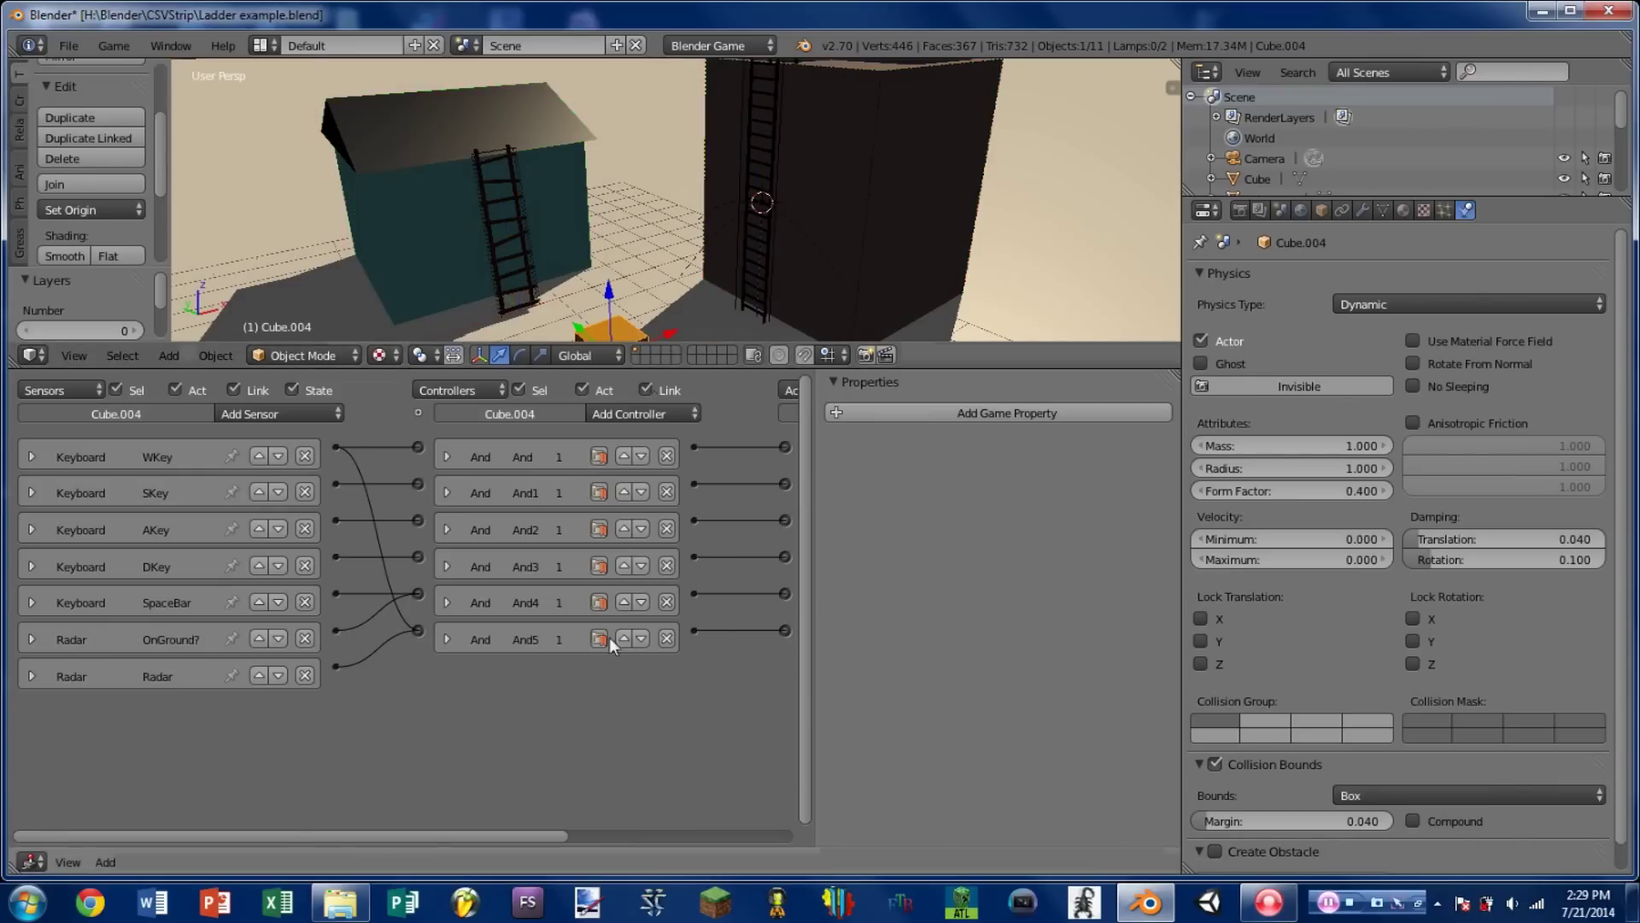
Add another Radar sensor to the orange cube below the existing ladder Radar
mouse_move(646, 688)
middle_down()
mouse_move(520, 704)
mouse_move(401, 680)
mouse_move(653, 673)
middle_up()
click(29, 677)
click(28, 677)
click(326, 417)
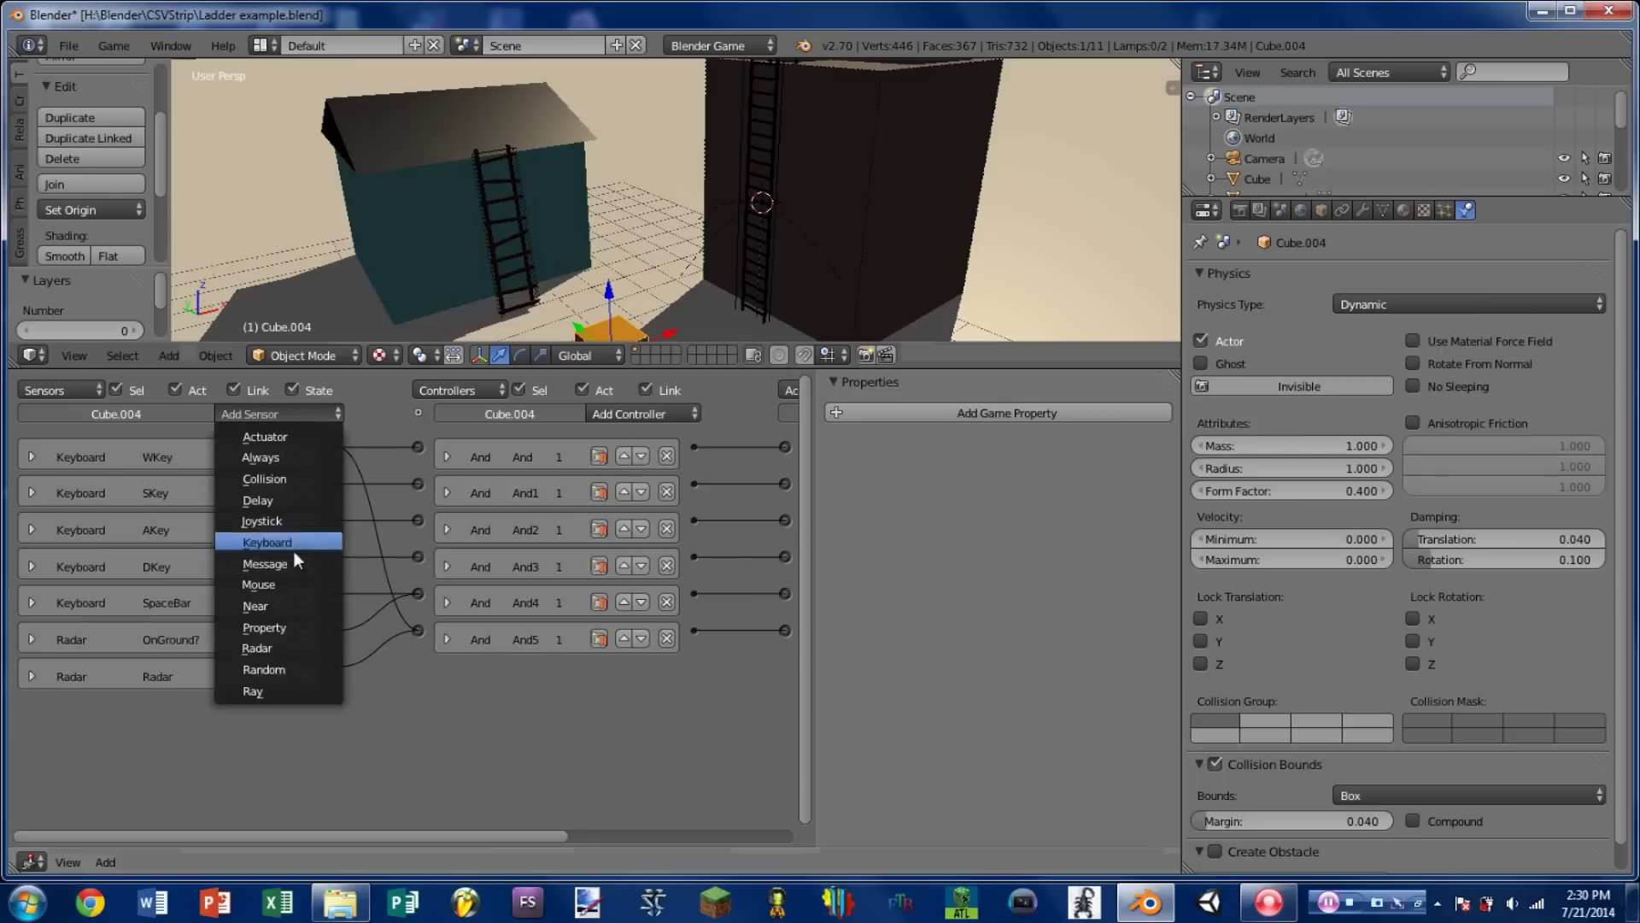
click(289, 646)
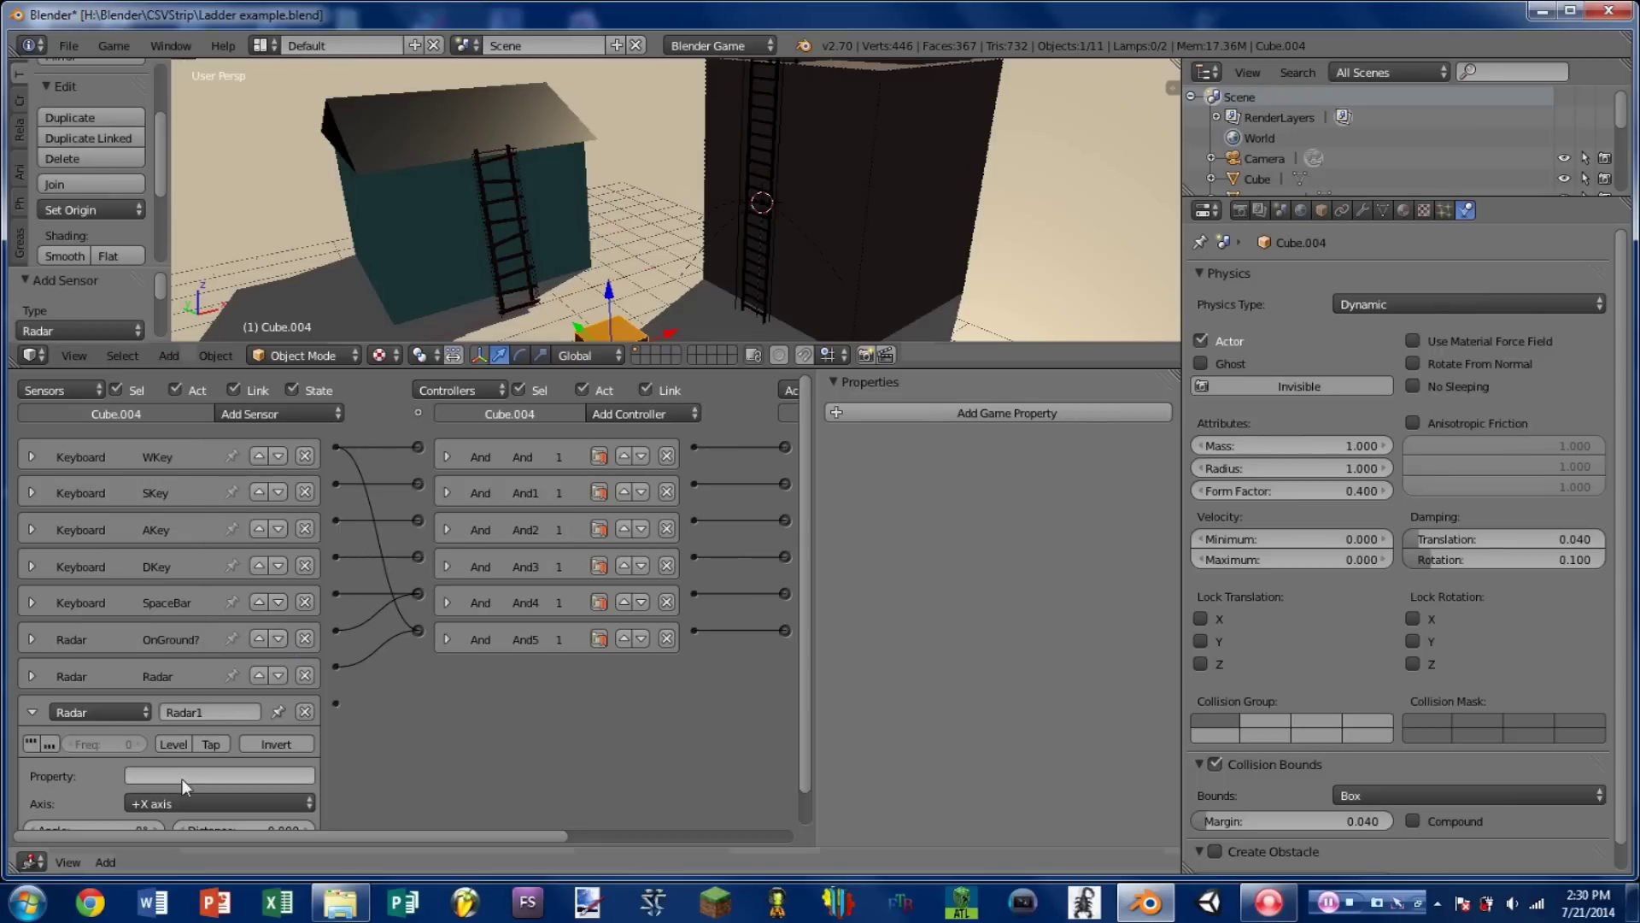
middle_drag(284, 652, 284, 618)
Set the new Radar sensor's angle to 70° and its distance to 0.65
click(104, 796)
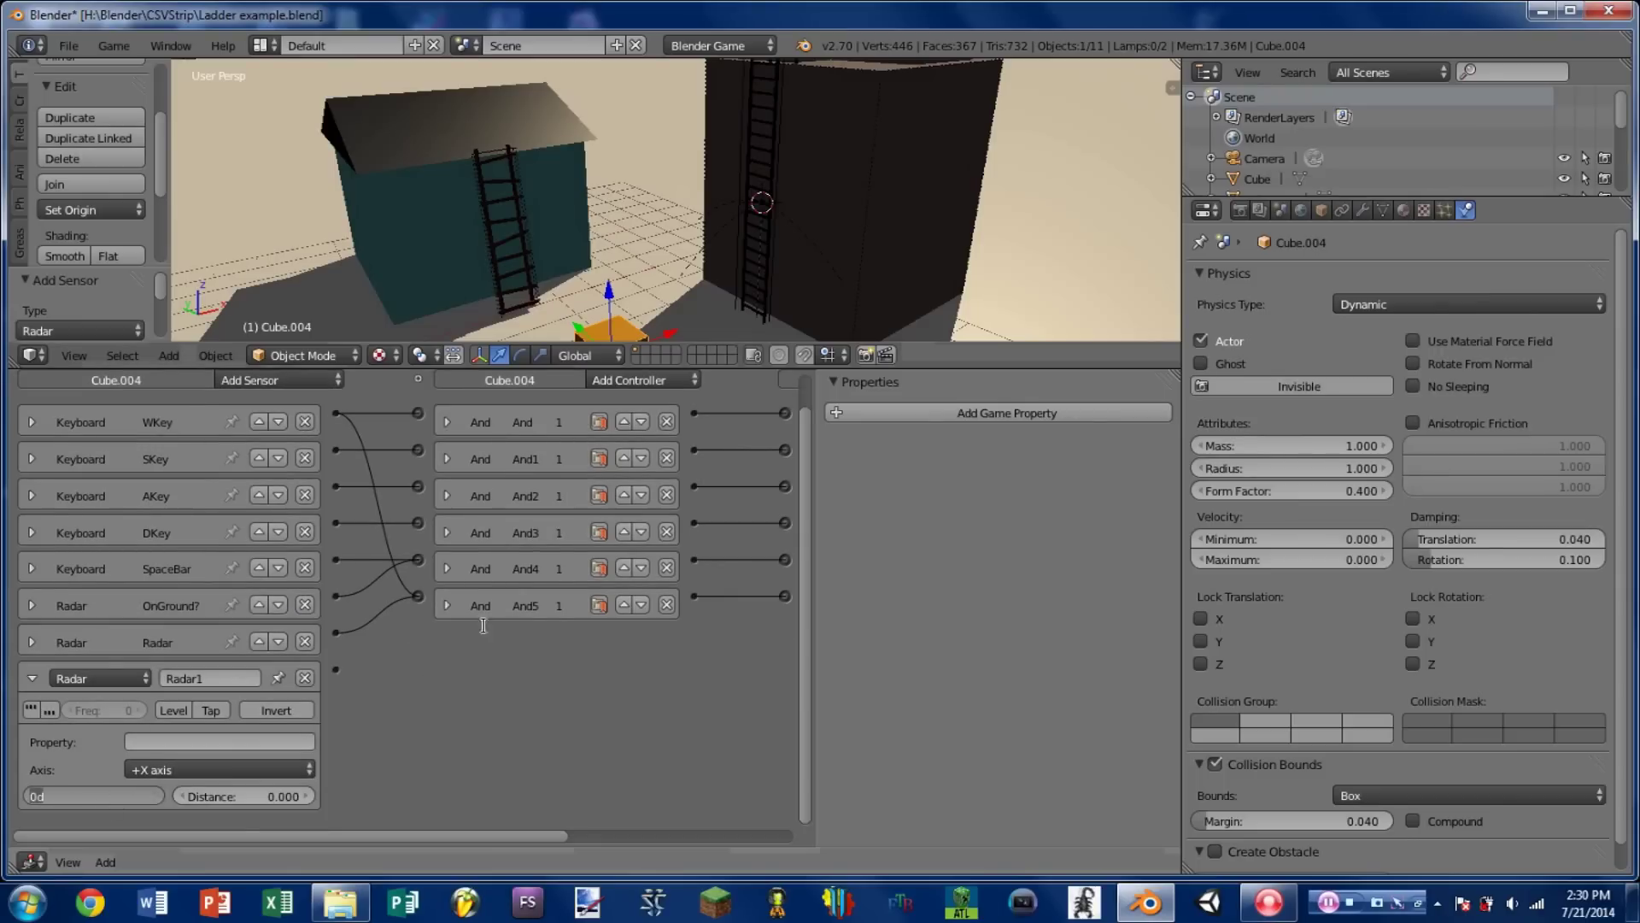
text(70)
key(Return)
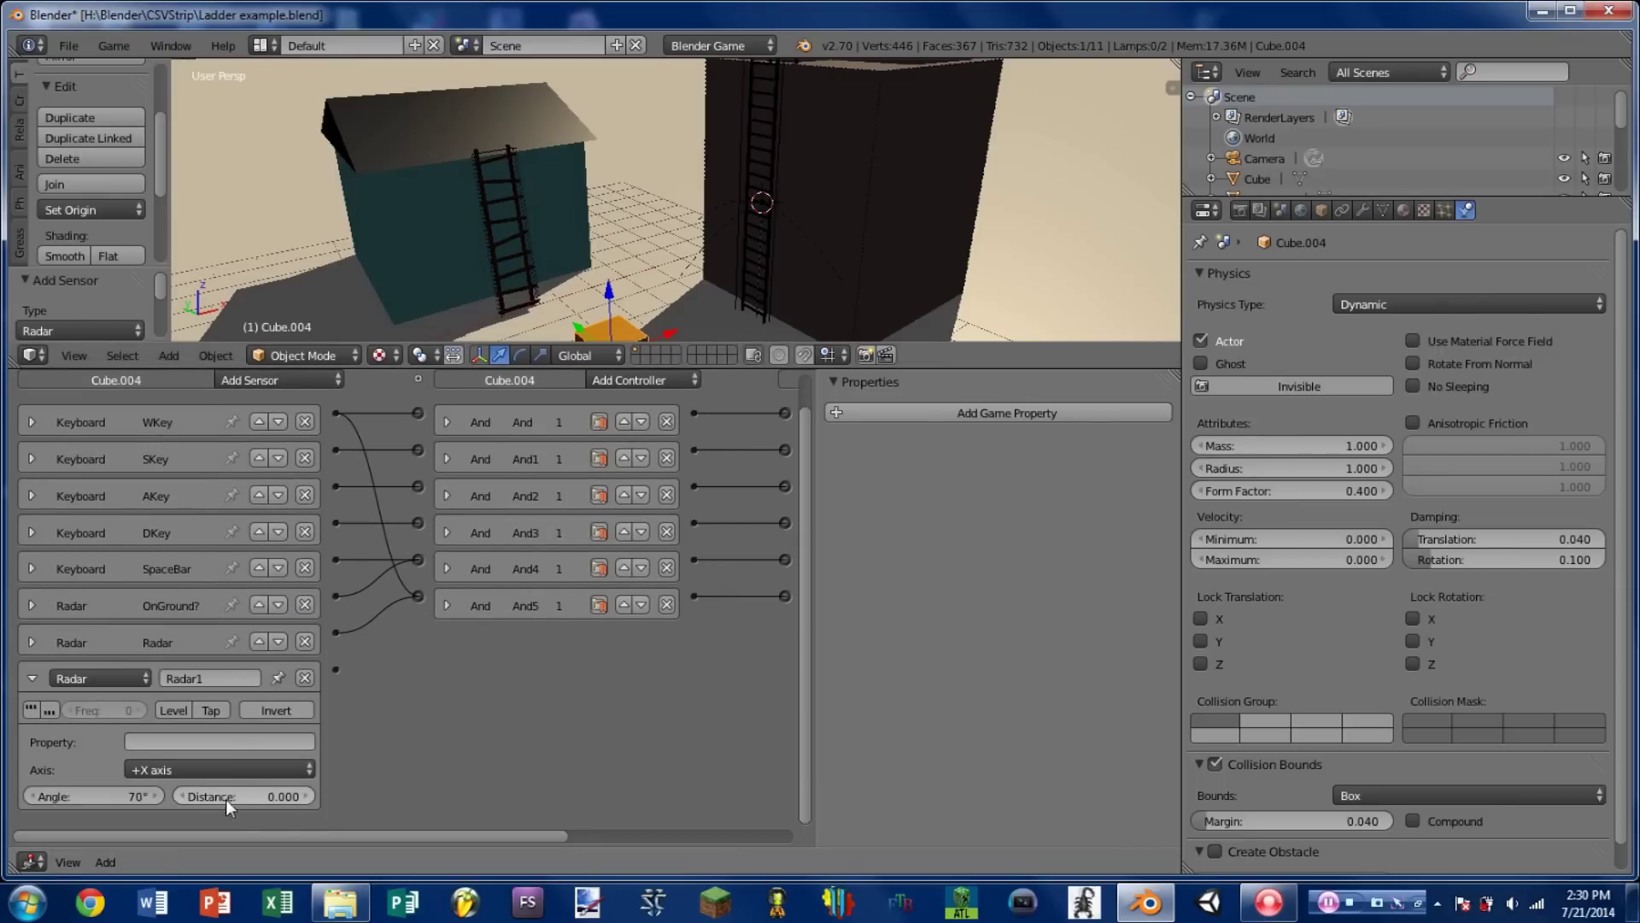
click(226, 796)
text(0.65)
key(Return)
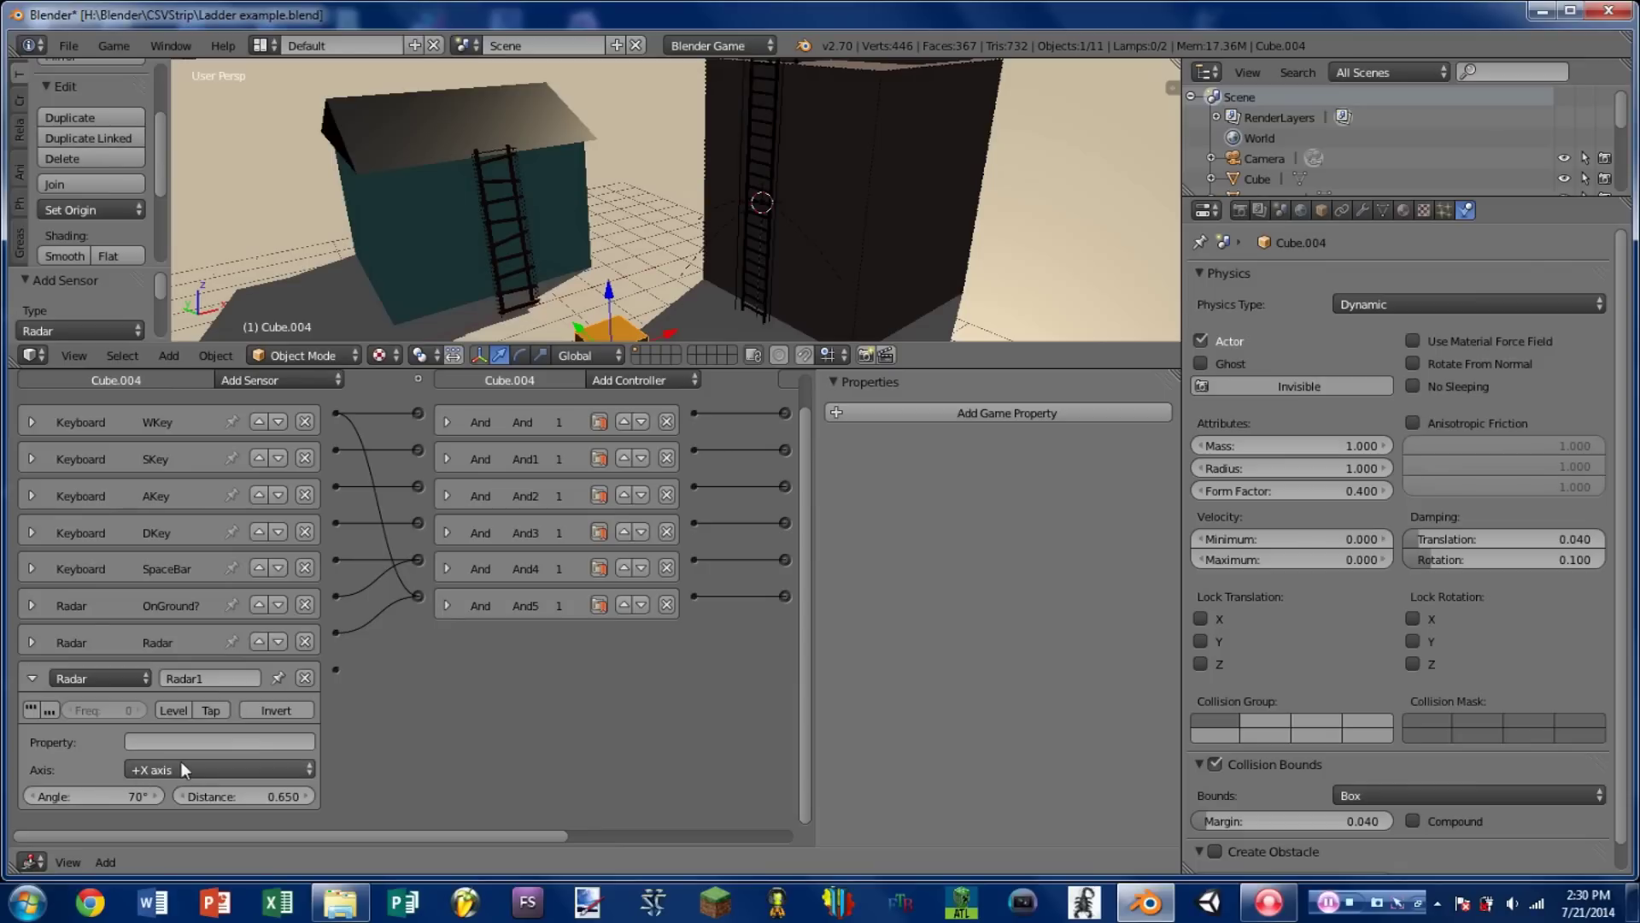
Set the new Radar's axis to -Y and its property to "ladder", checking against the first ladder Radar's settings
click(183, 768)
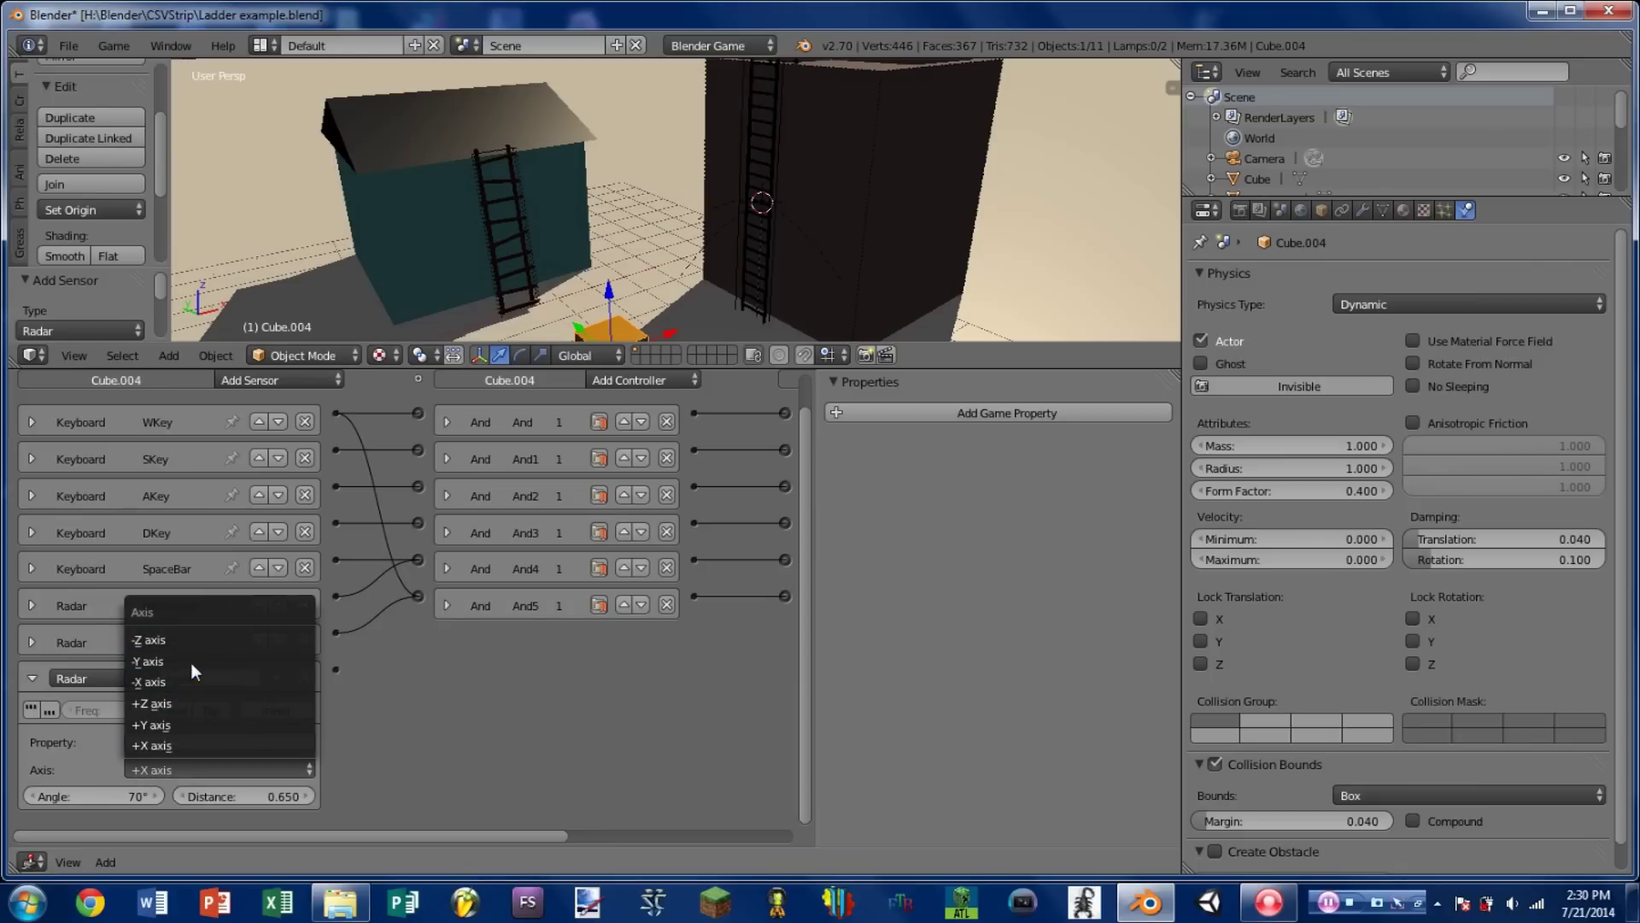
click(191, 664)
click(188, 742)
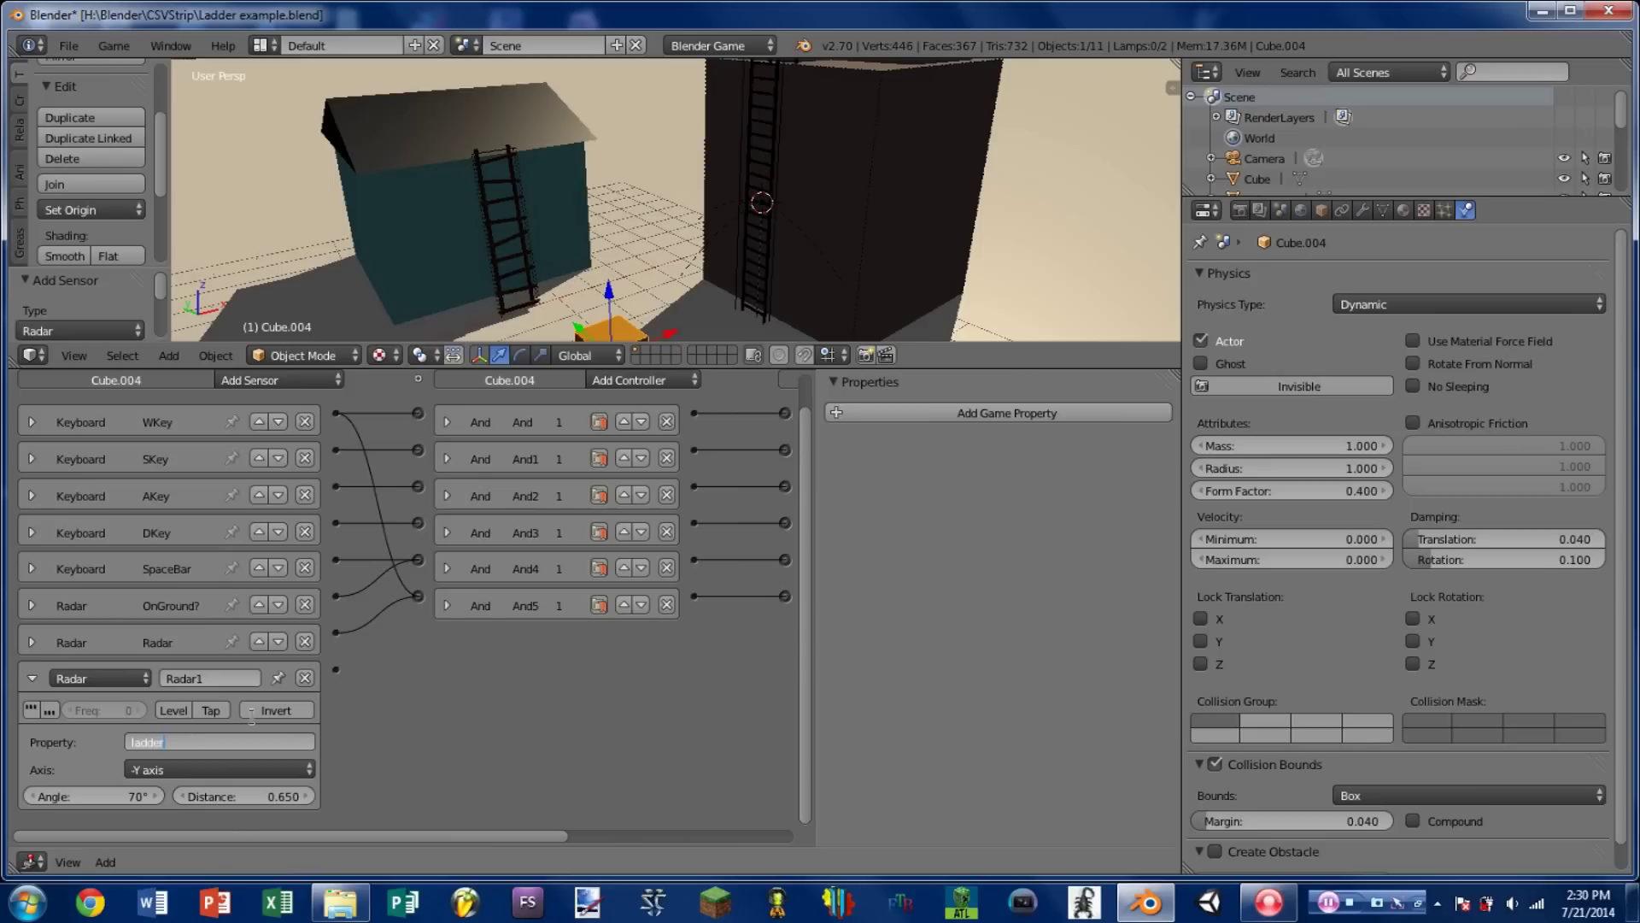
click(402, 792)
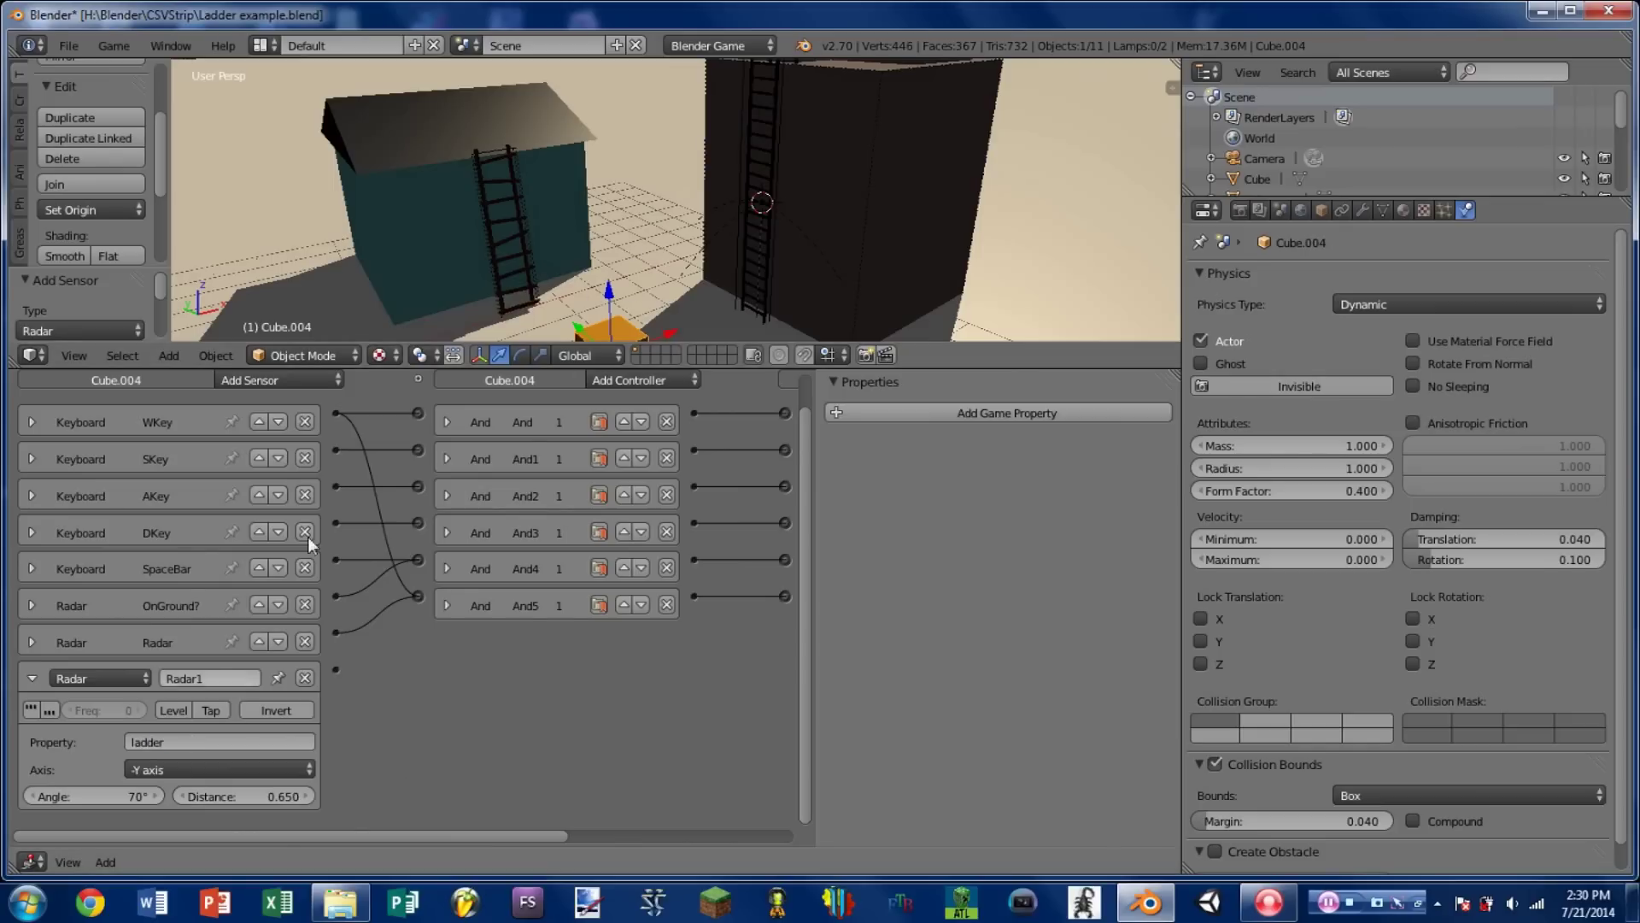
click(29, 641)
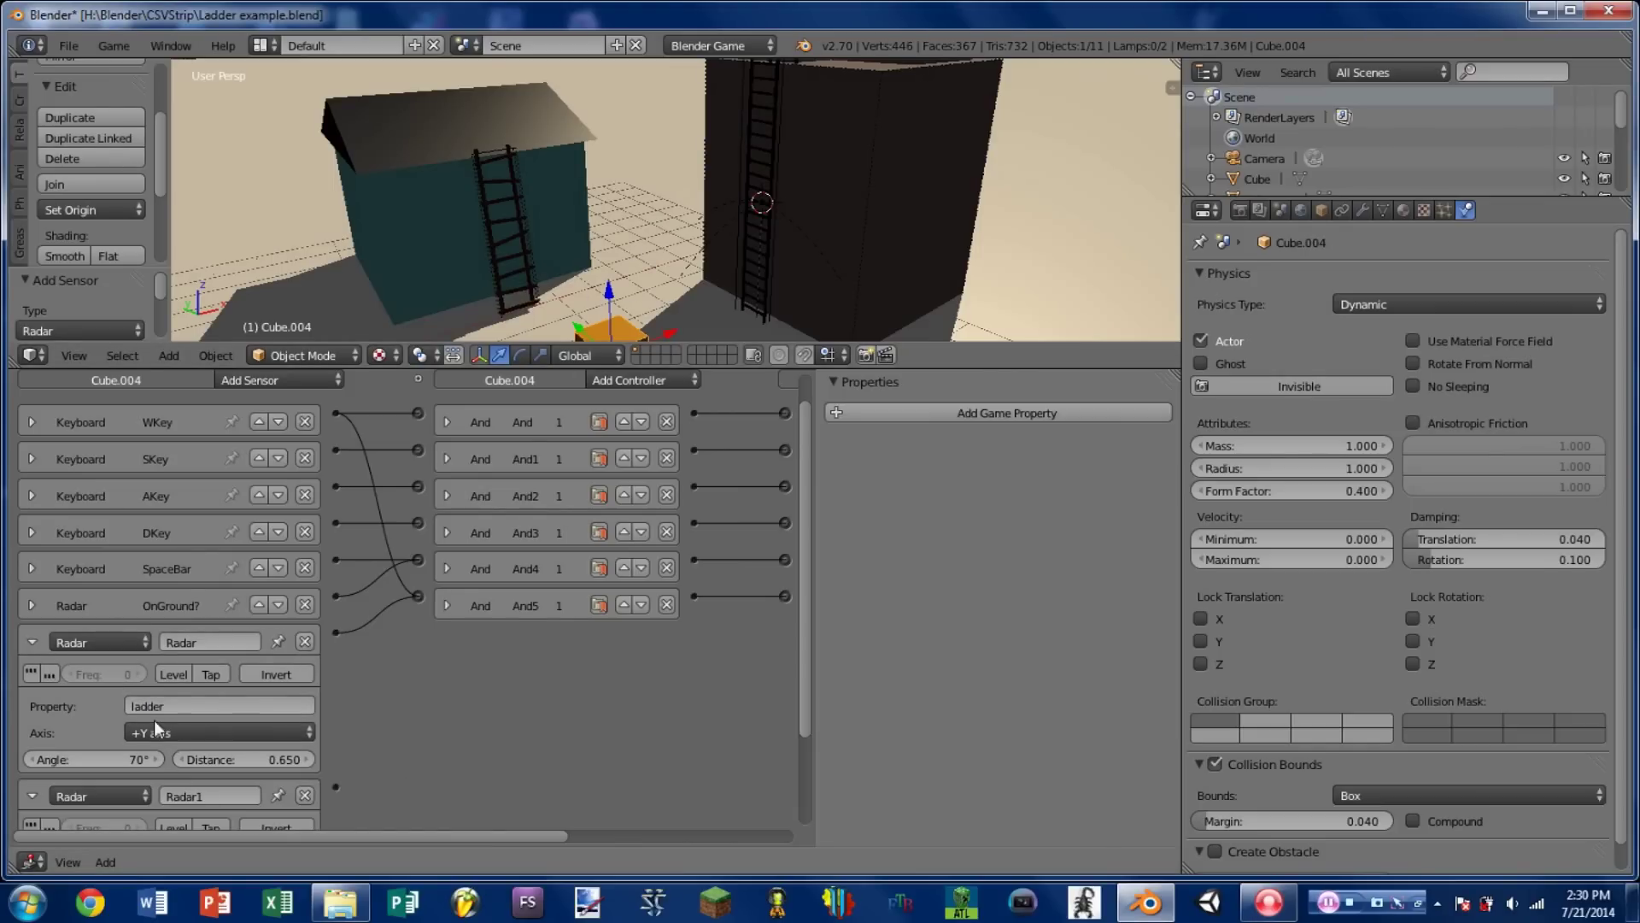
click(30, 641)
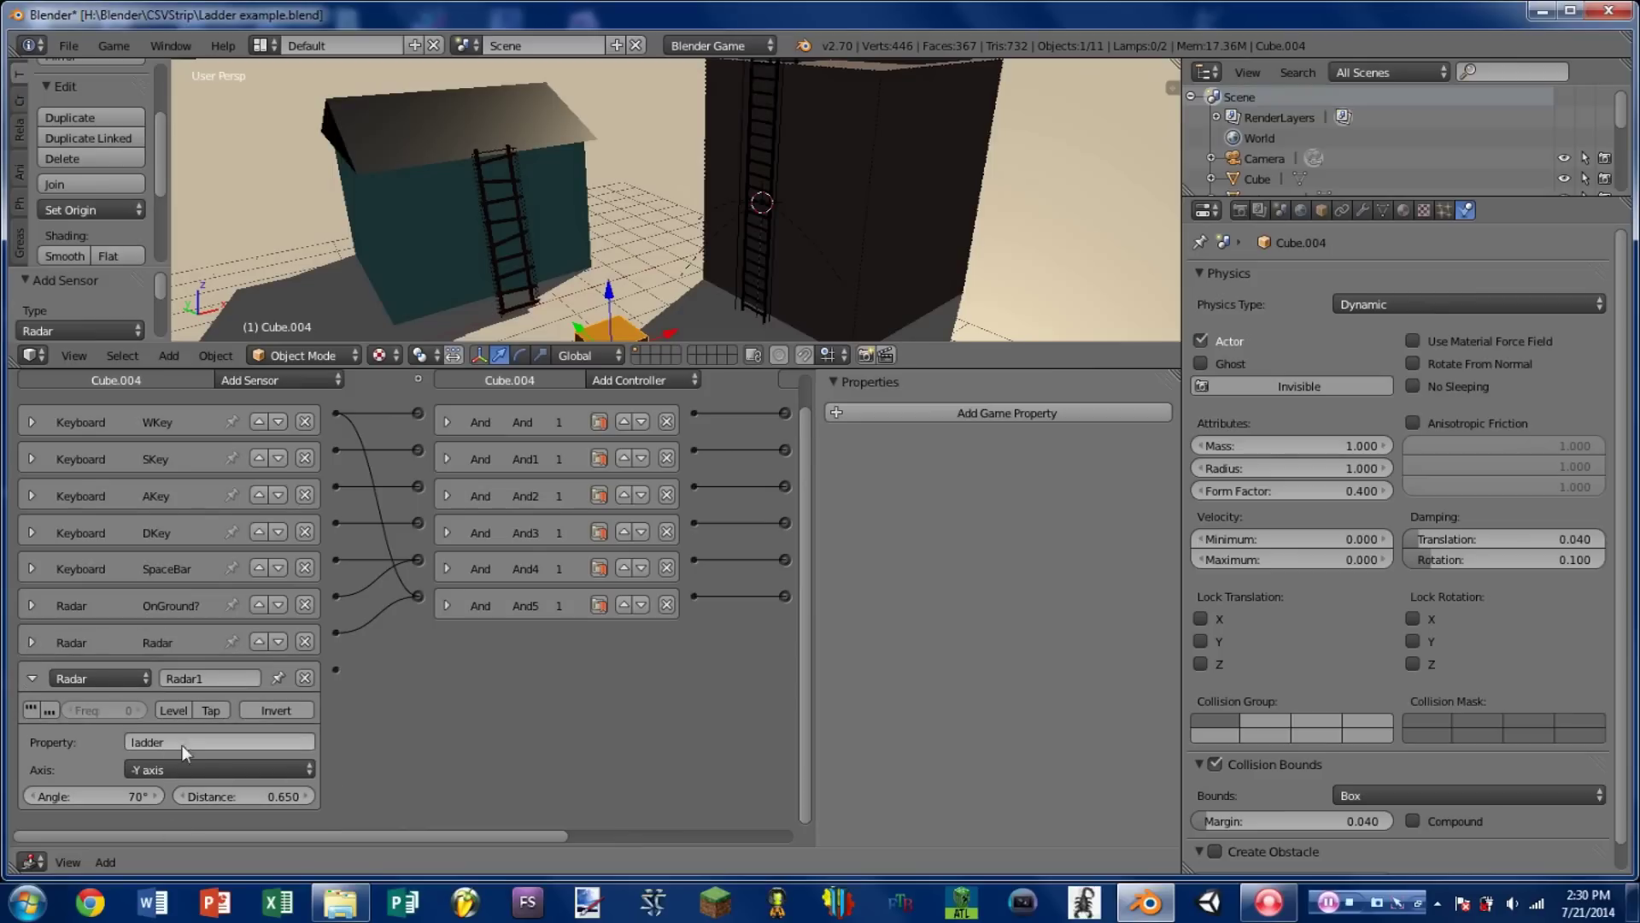
click(31, 677)
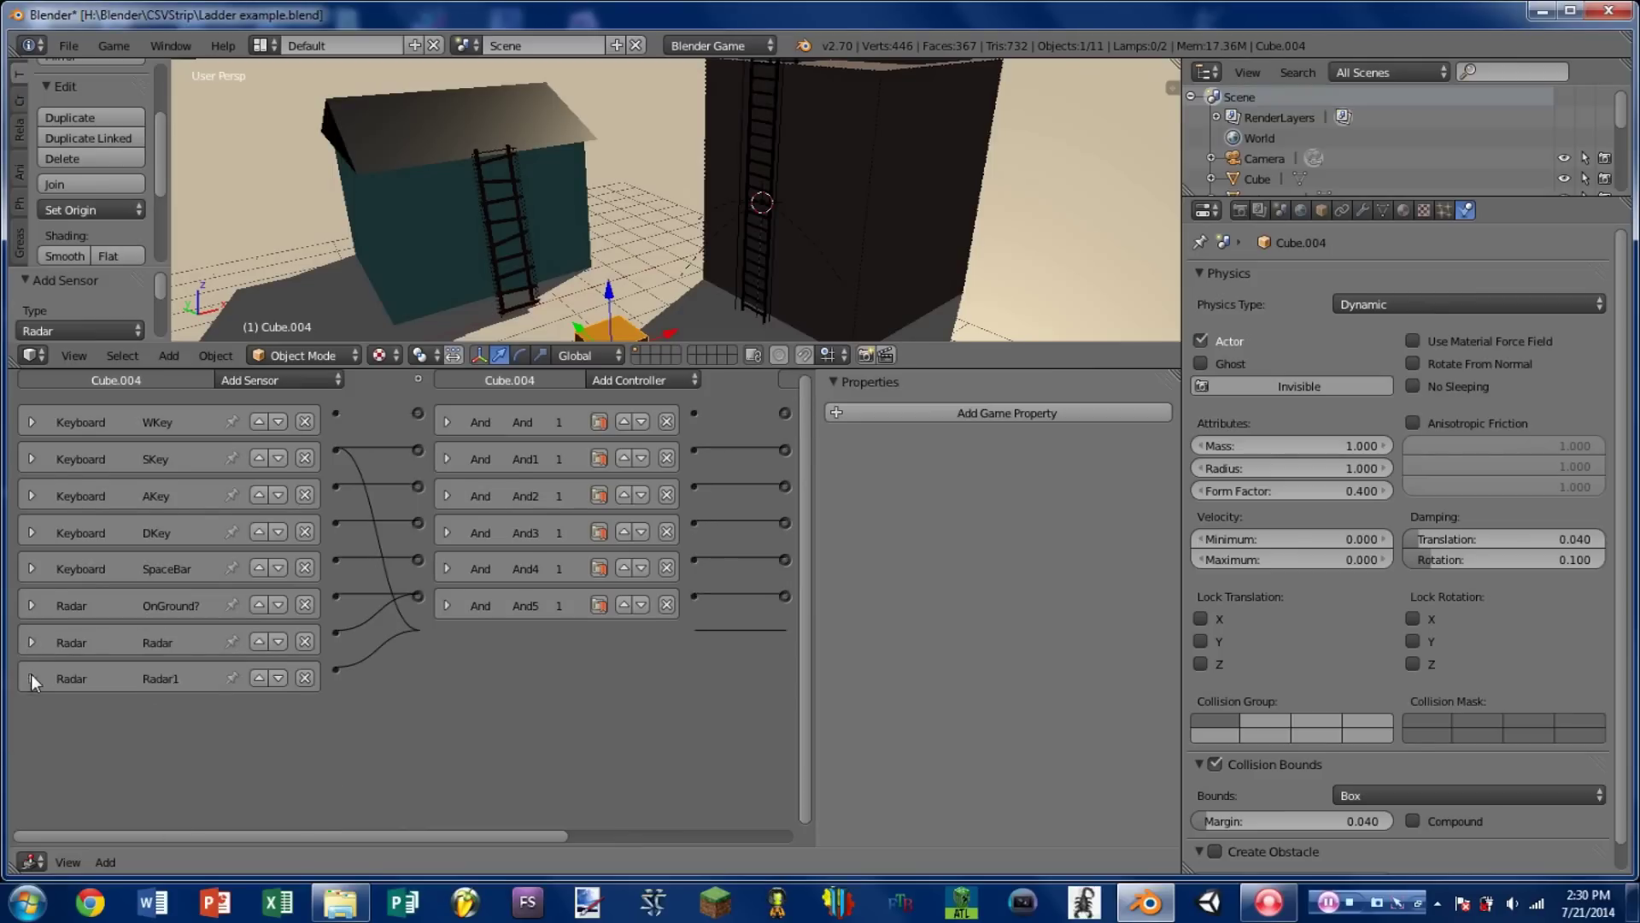
Add an And controller to the cube and link both the new Radar and the SKey sensor to it
middle_drag(633, 608, 502, 421)
click(519, 413)
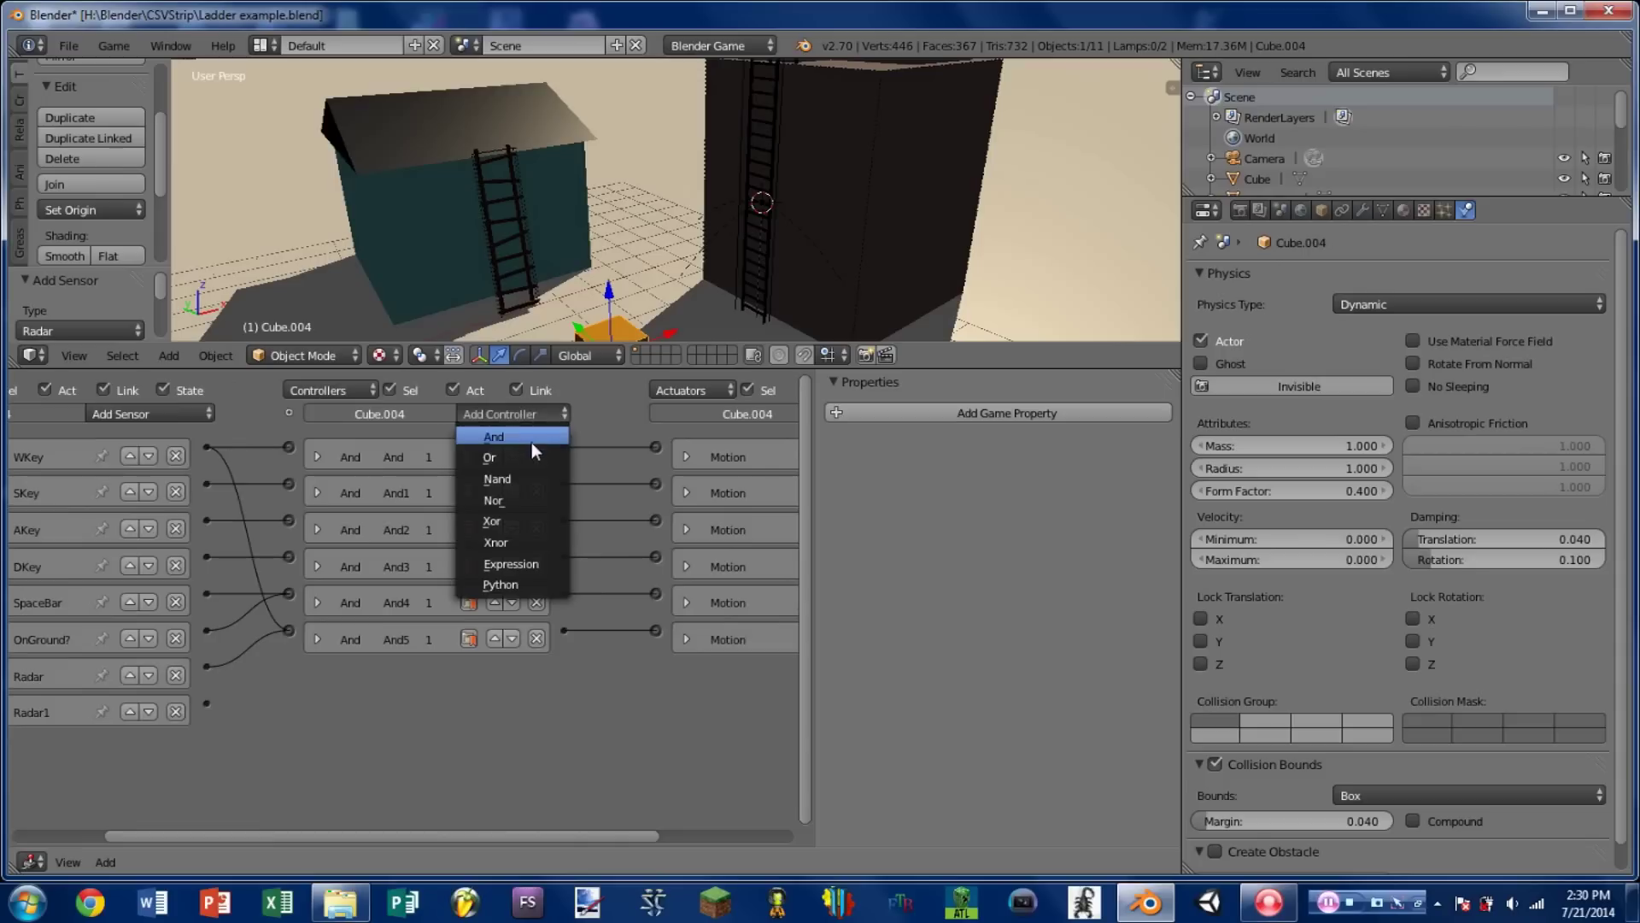
click(532, 438)
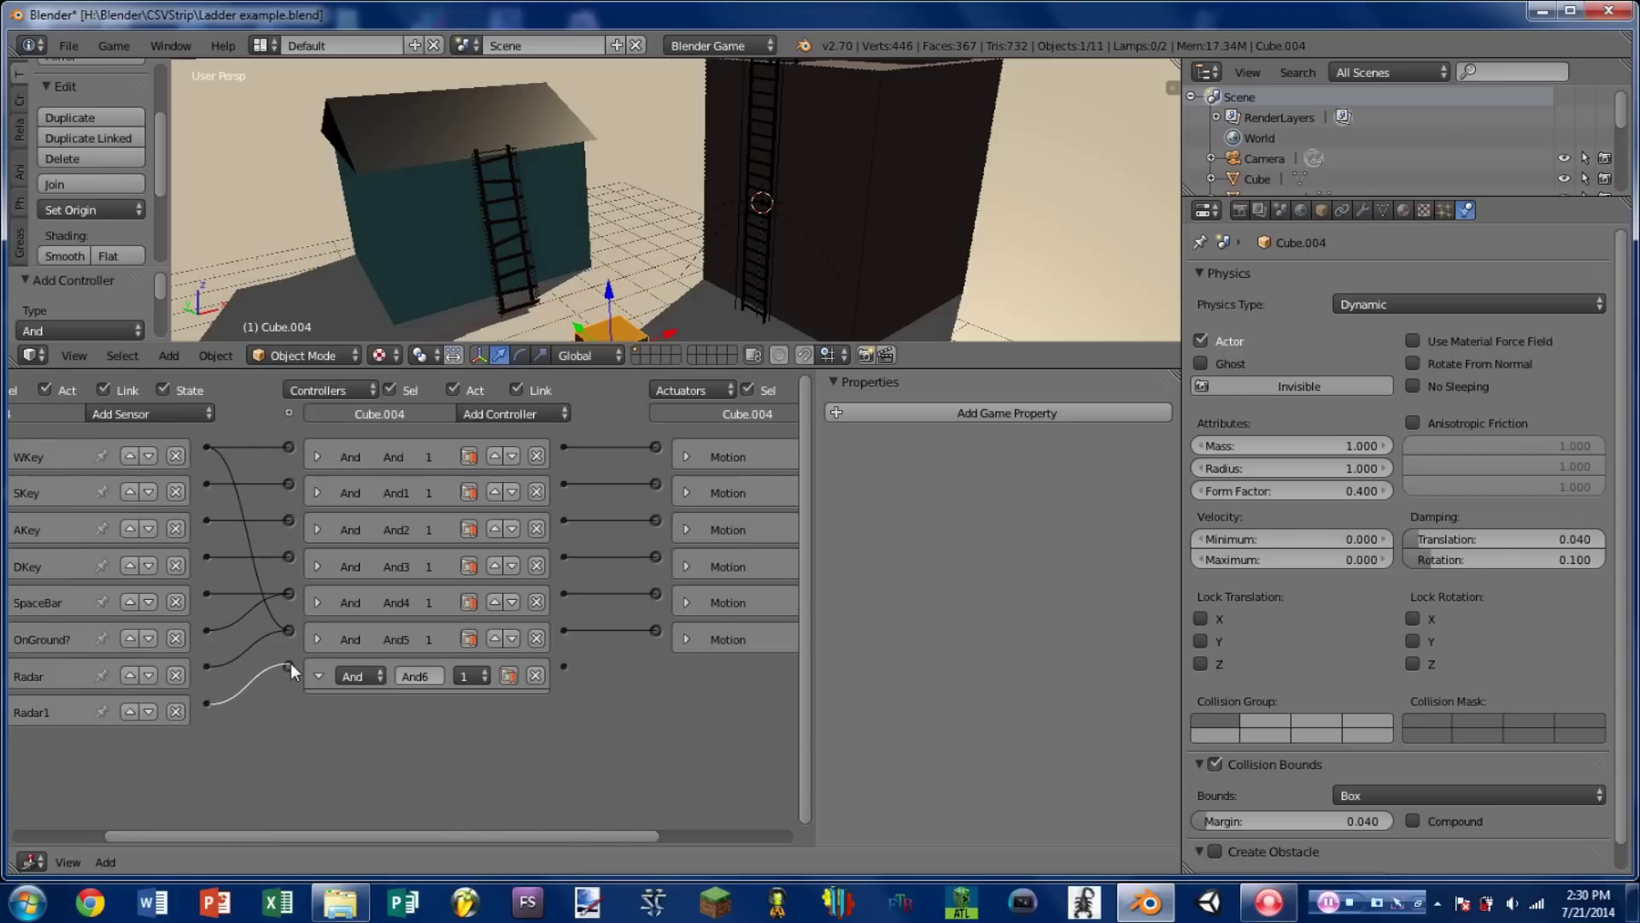
drag(290, 663, 207, 484)
middle_drag(217, 487, 313, 491)
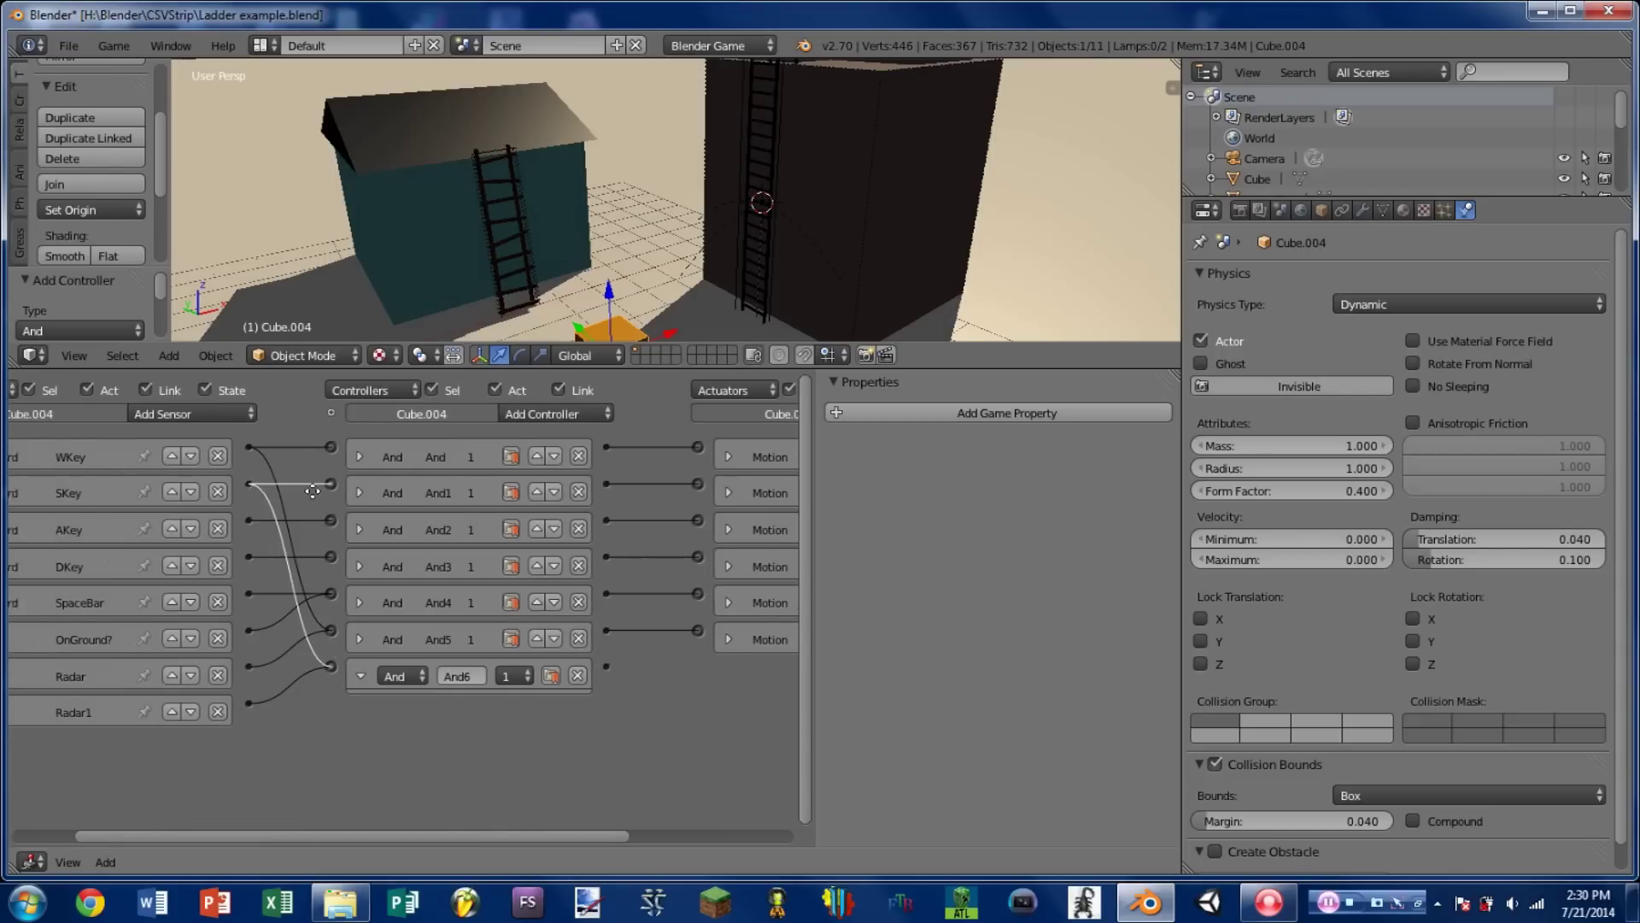
Link the new And controller to the existing climbing Motion actuator below Jump
middle_drag(380, 726, 150, 727)
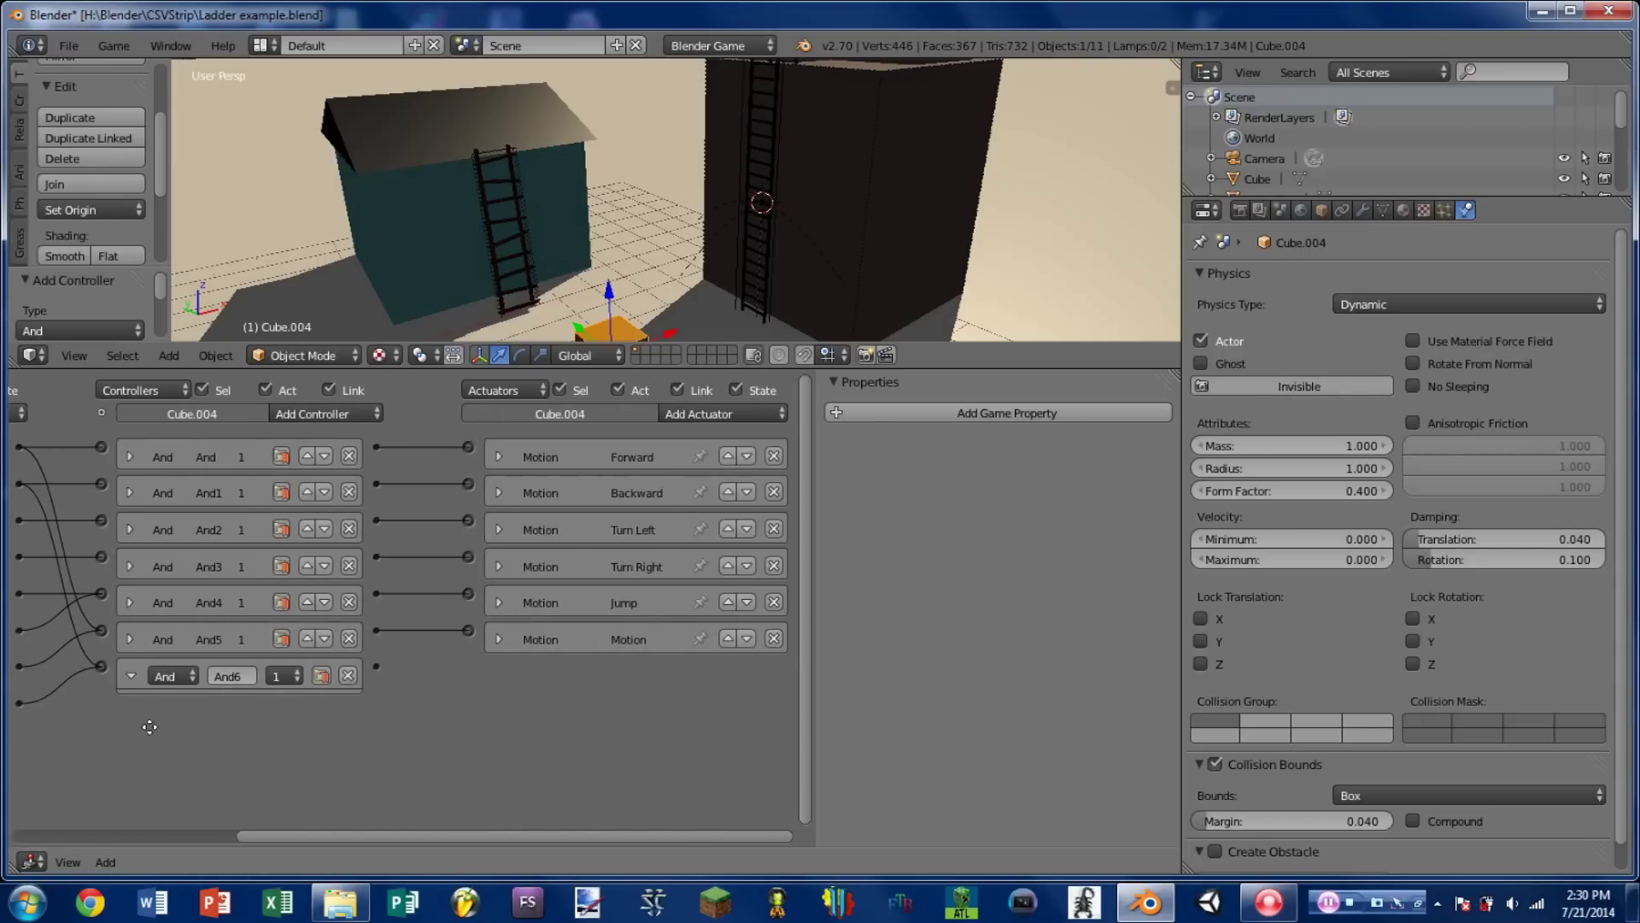
click(129, 678)
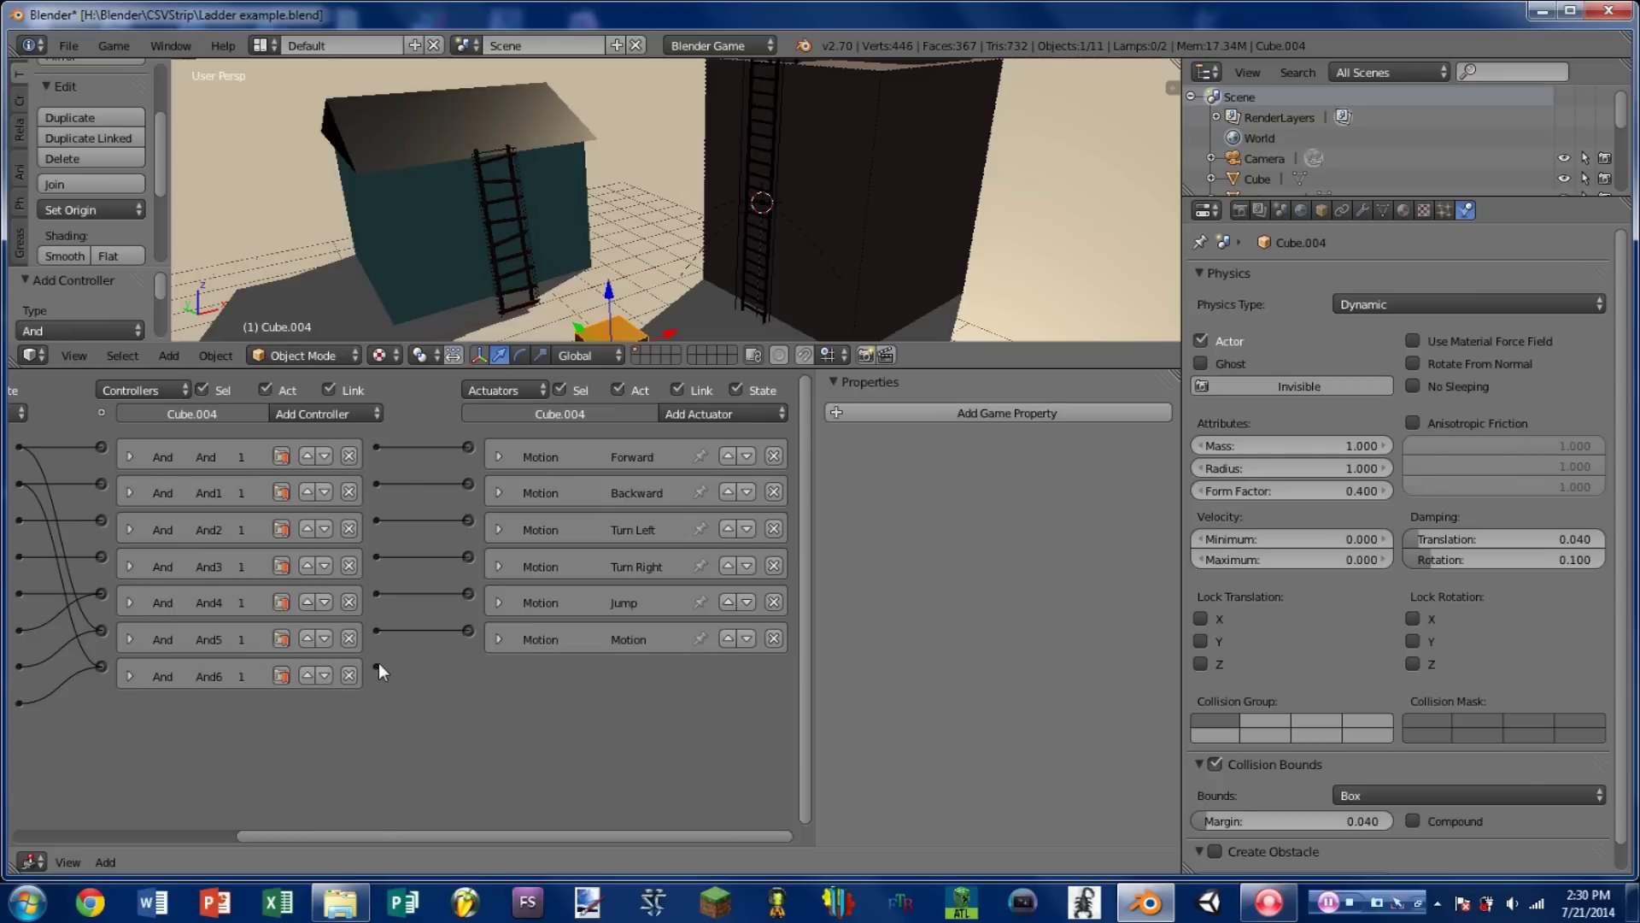
drag(433, 638, 475, 628)
click(513, 634)
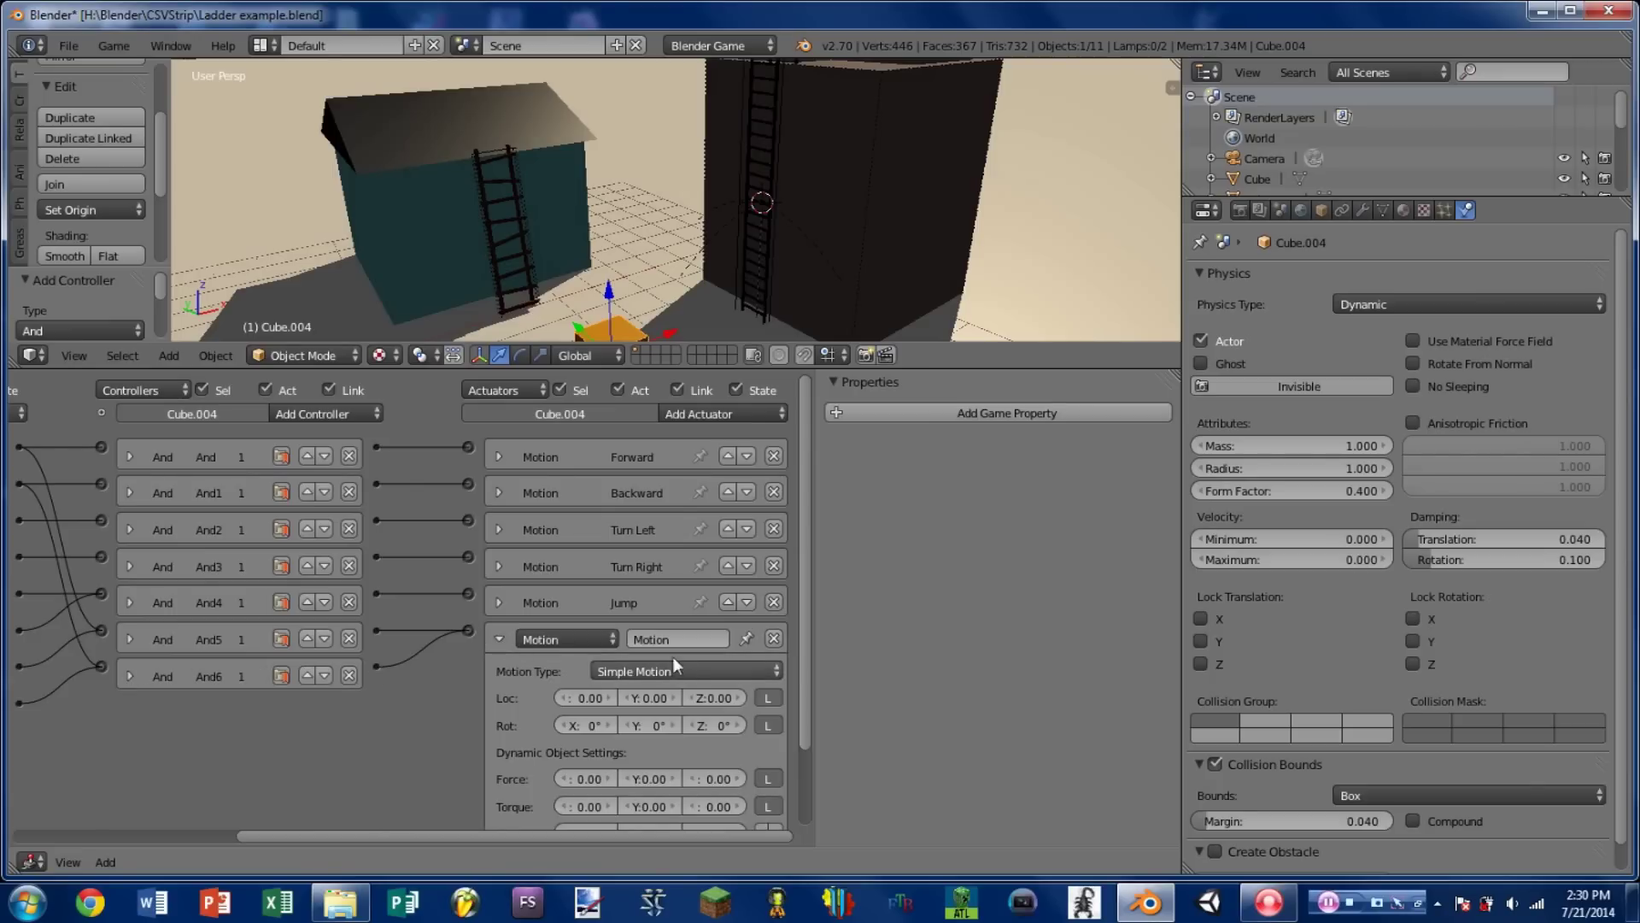
click(498, 641)
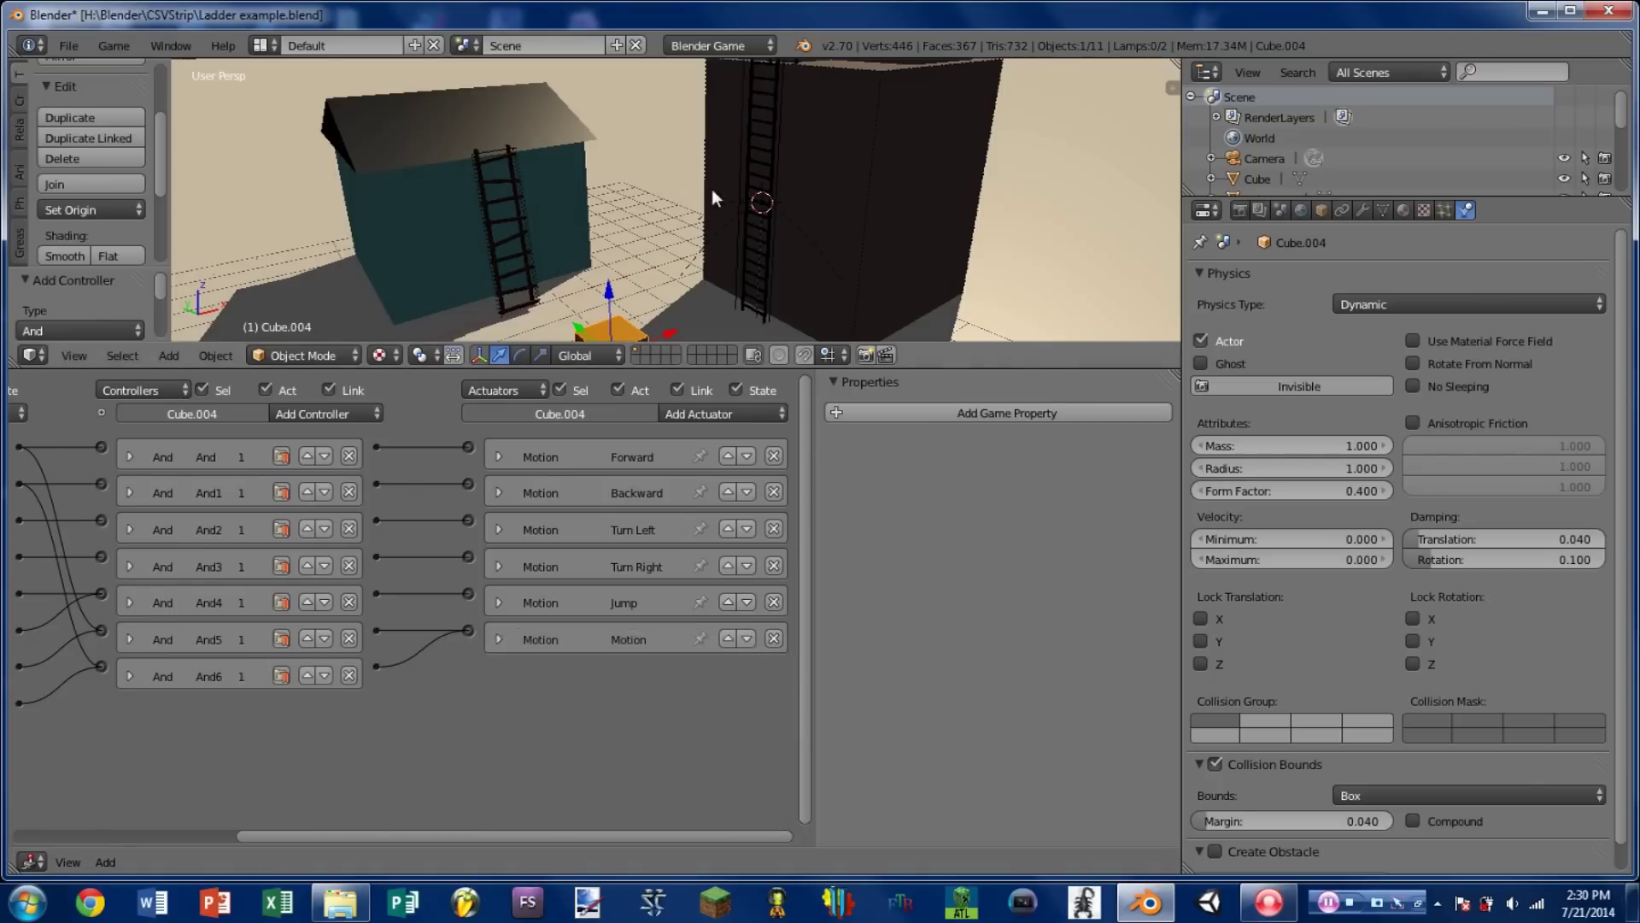
Run the game and move the cube against the dark building's ladder to test climbing in reverse
scroll(711, 188, down, 3)
key(p)
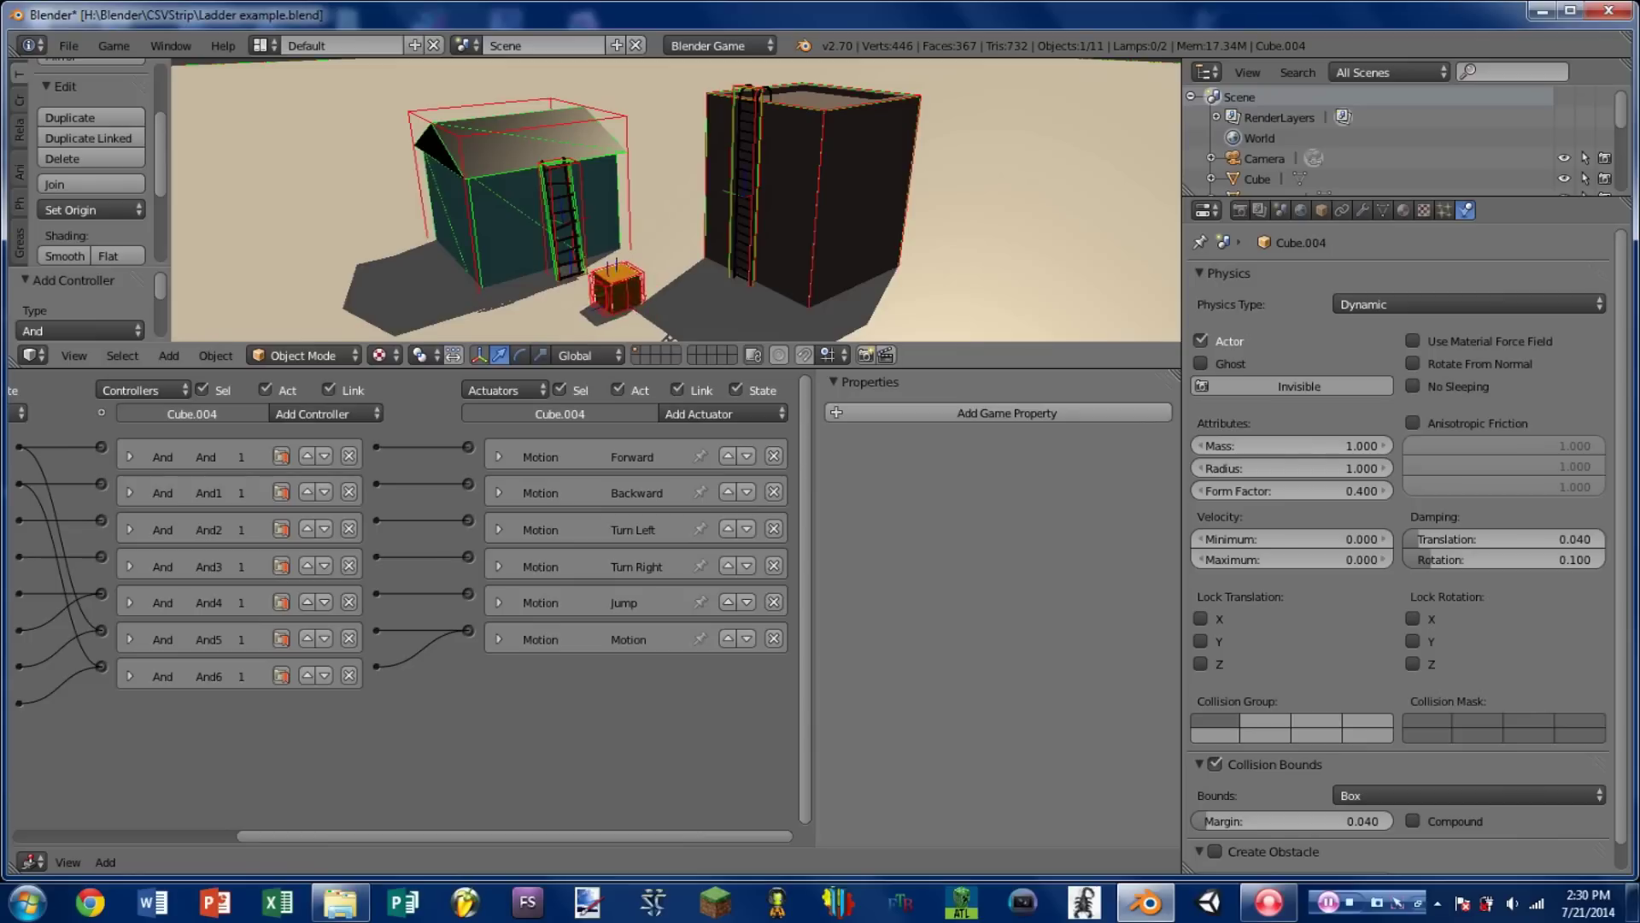
key(Up)
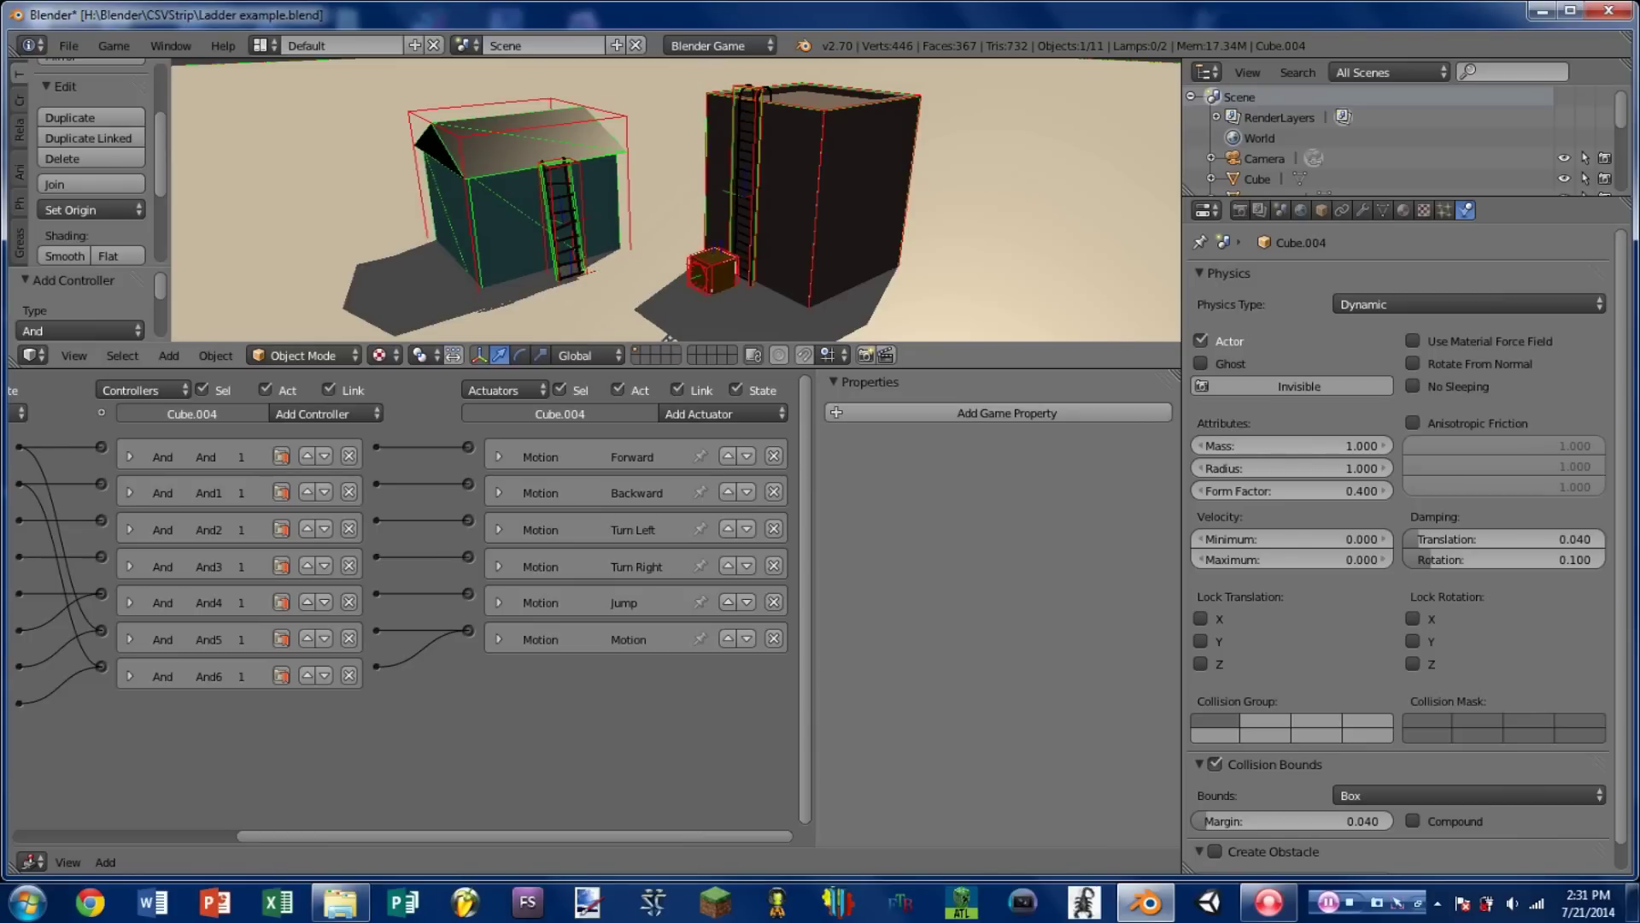
key(Up)
key(Escape)
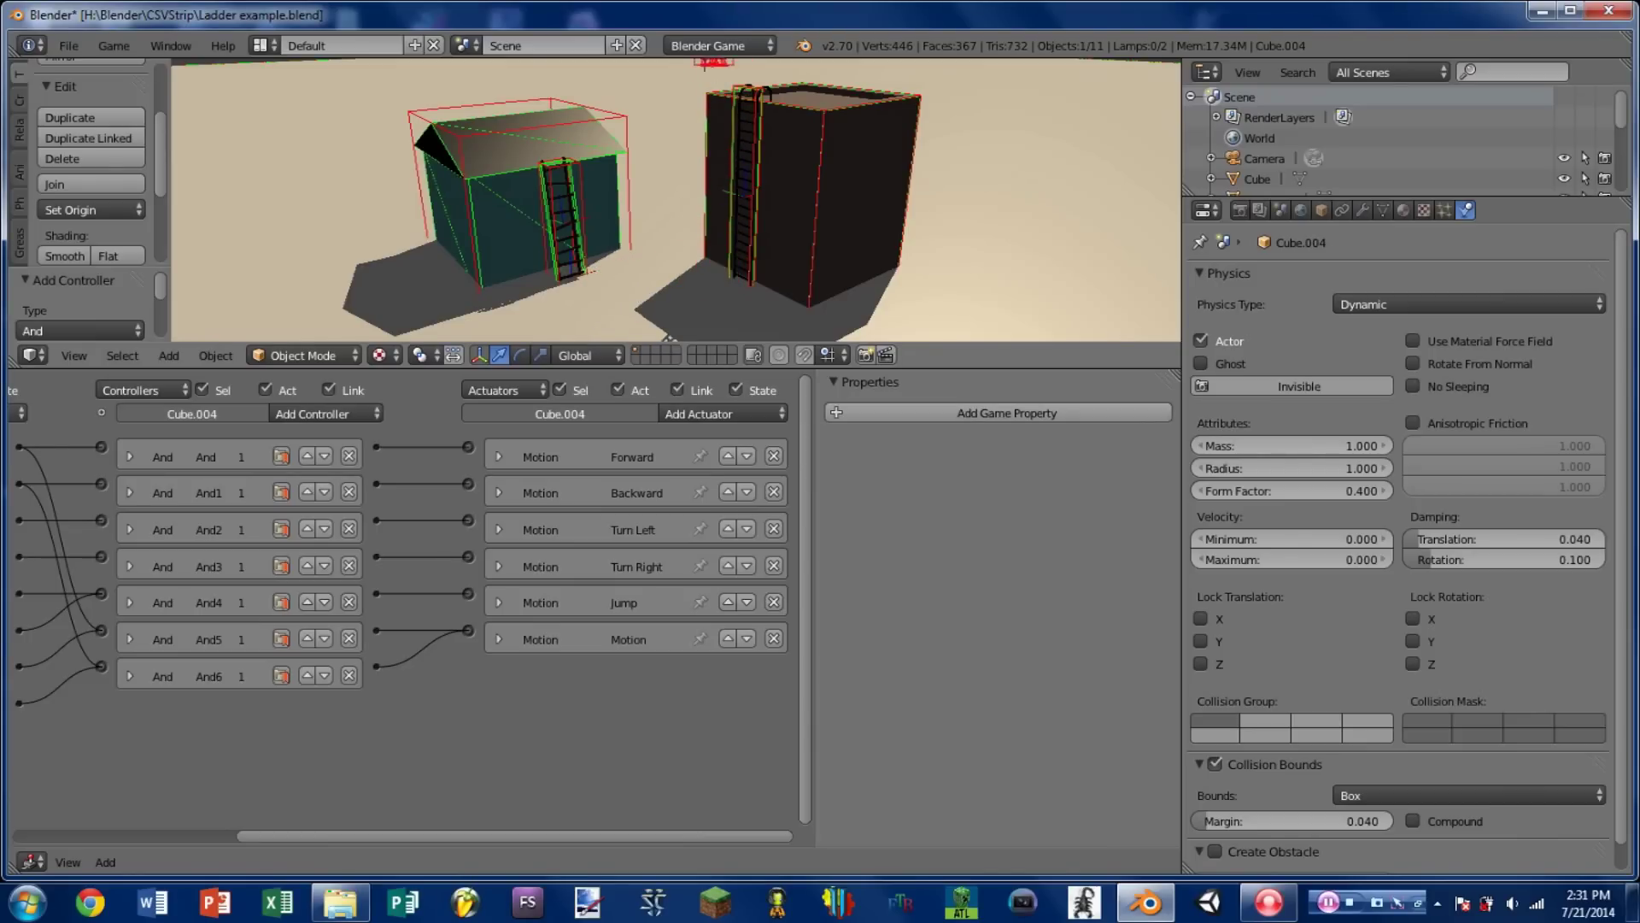
key(Escape)
Add a plane at the 3D cursor beside the tall ladder and rotate it 90° about the global Y axis
mouse_move(915, 221)
middle_down()
mouse_move(704, 168)
mouse_move(829, 168)
mouse_move(931, 267)
mouse_move(897, 231)
middle_up()
scroll(897, 231, down, 2)
scroll(897, 229, up, 4)
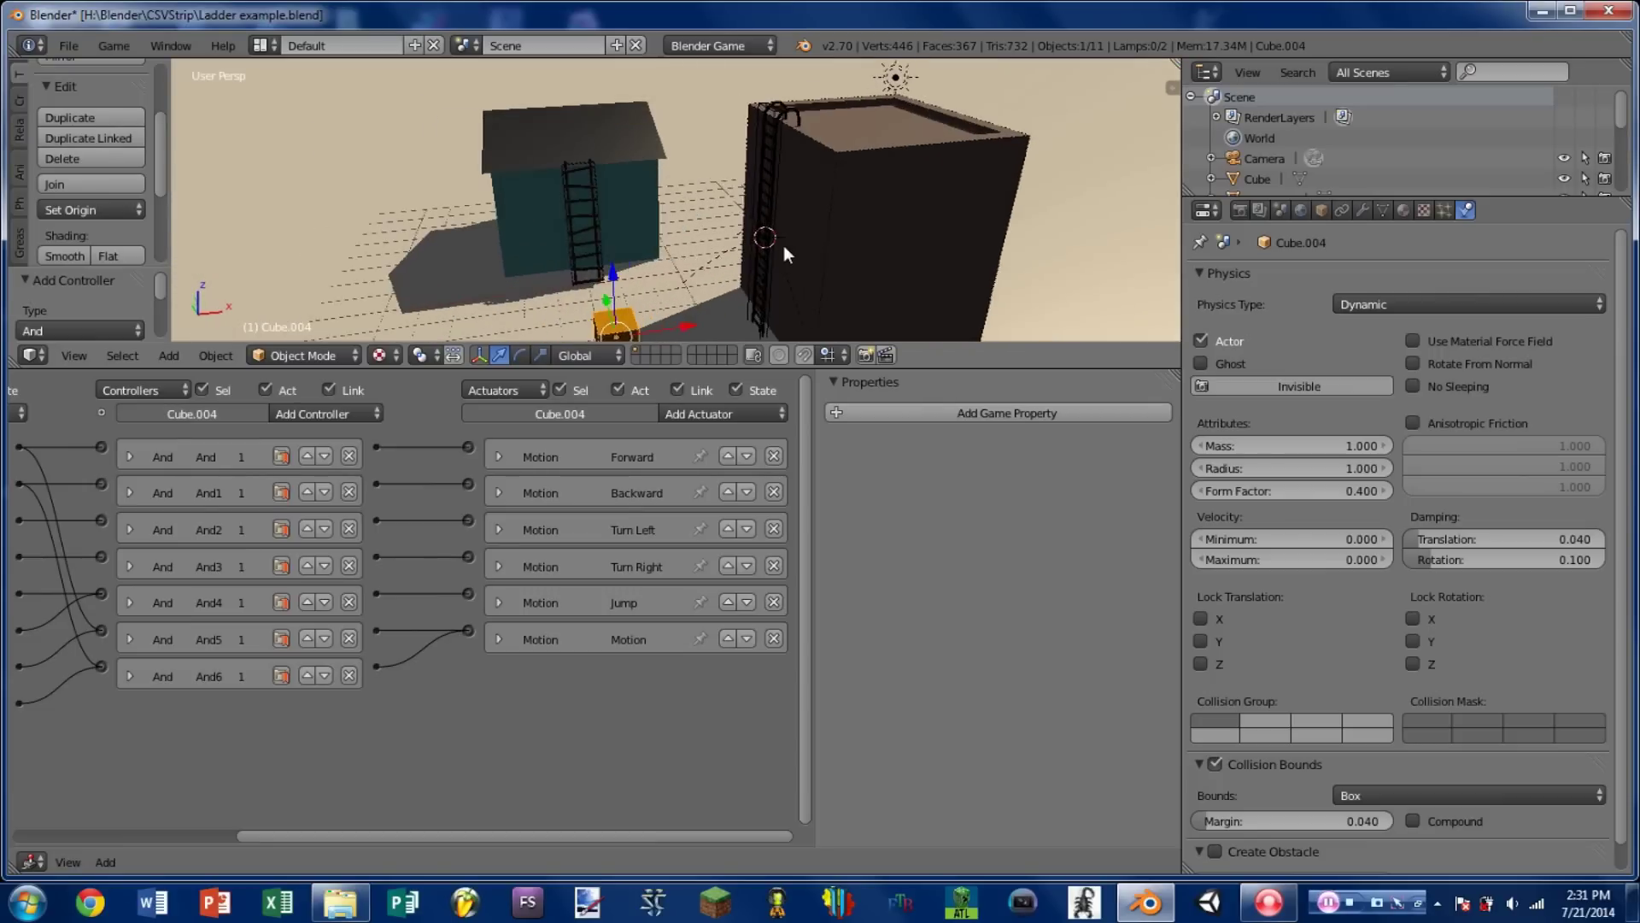
scroll(921, 234, up, 2)
scroll(711, 177, down, 5)
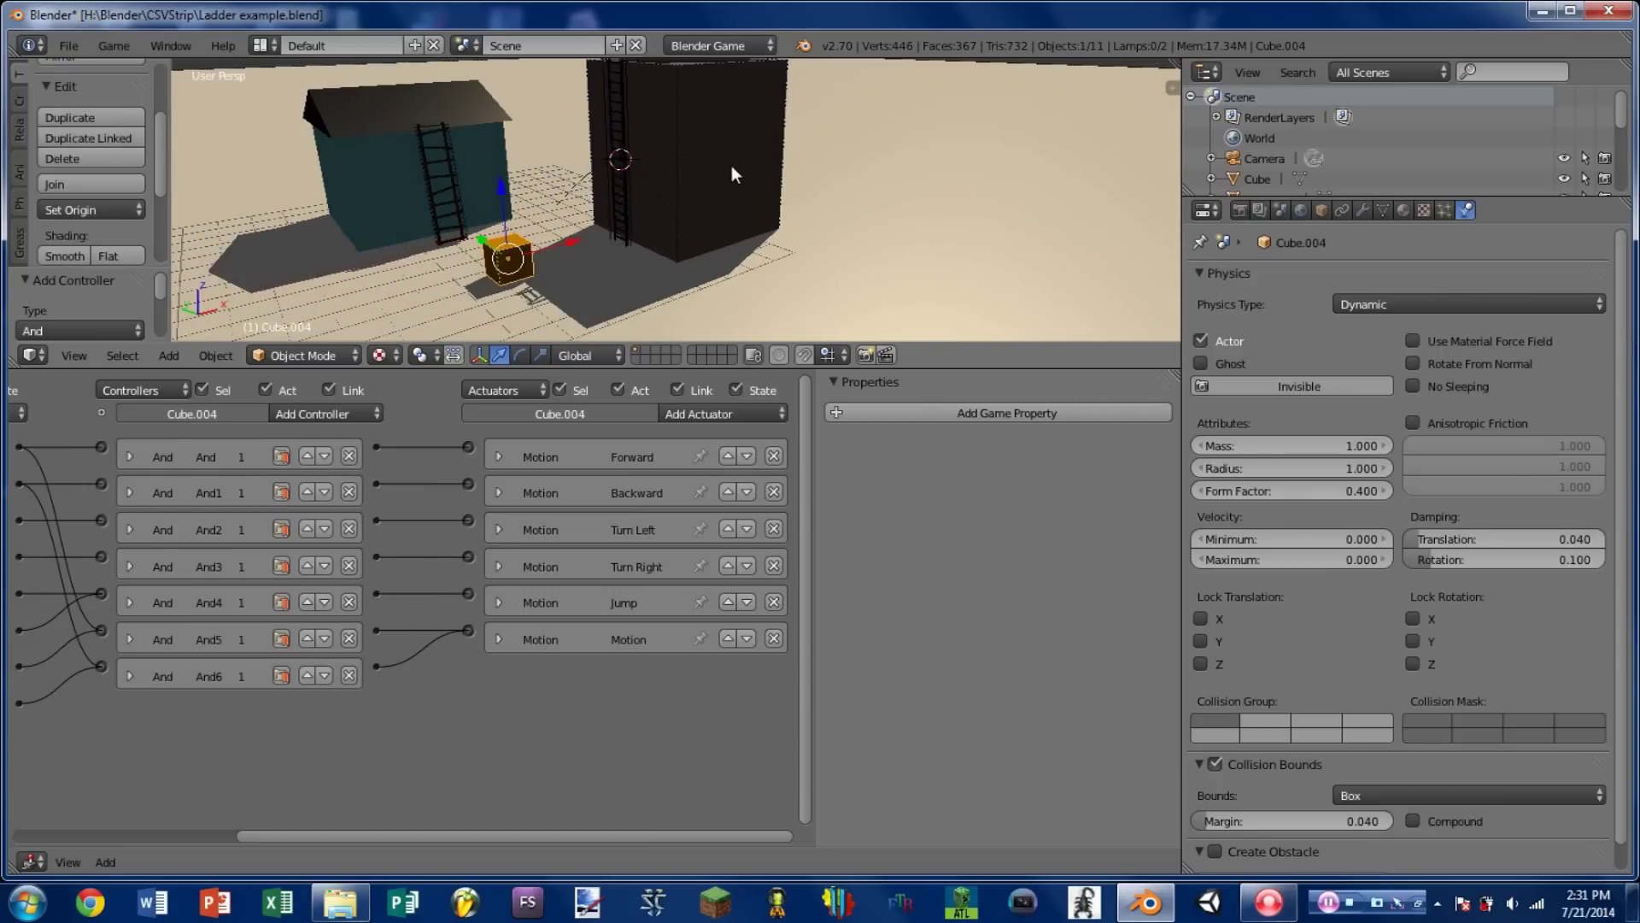
scroll(633, 254, up, 1)
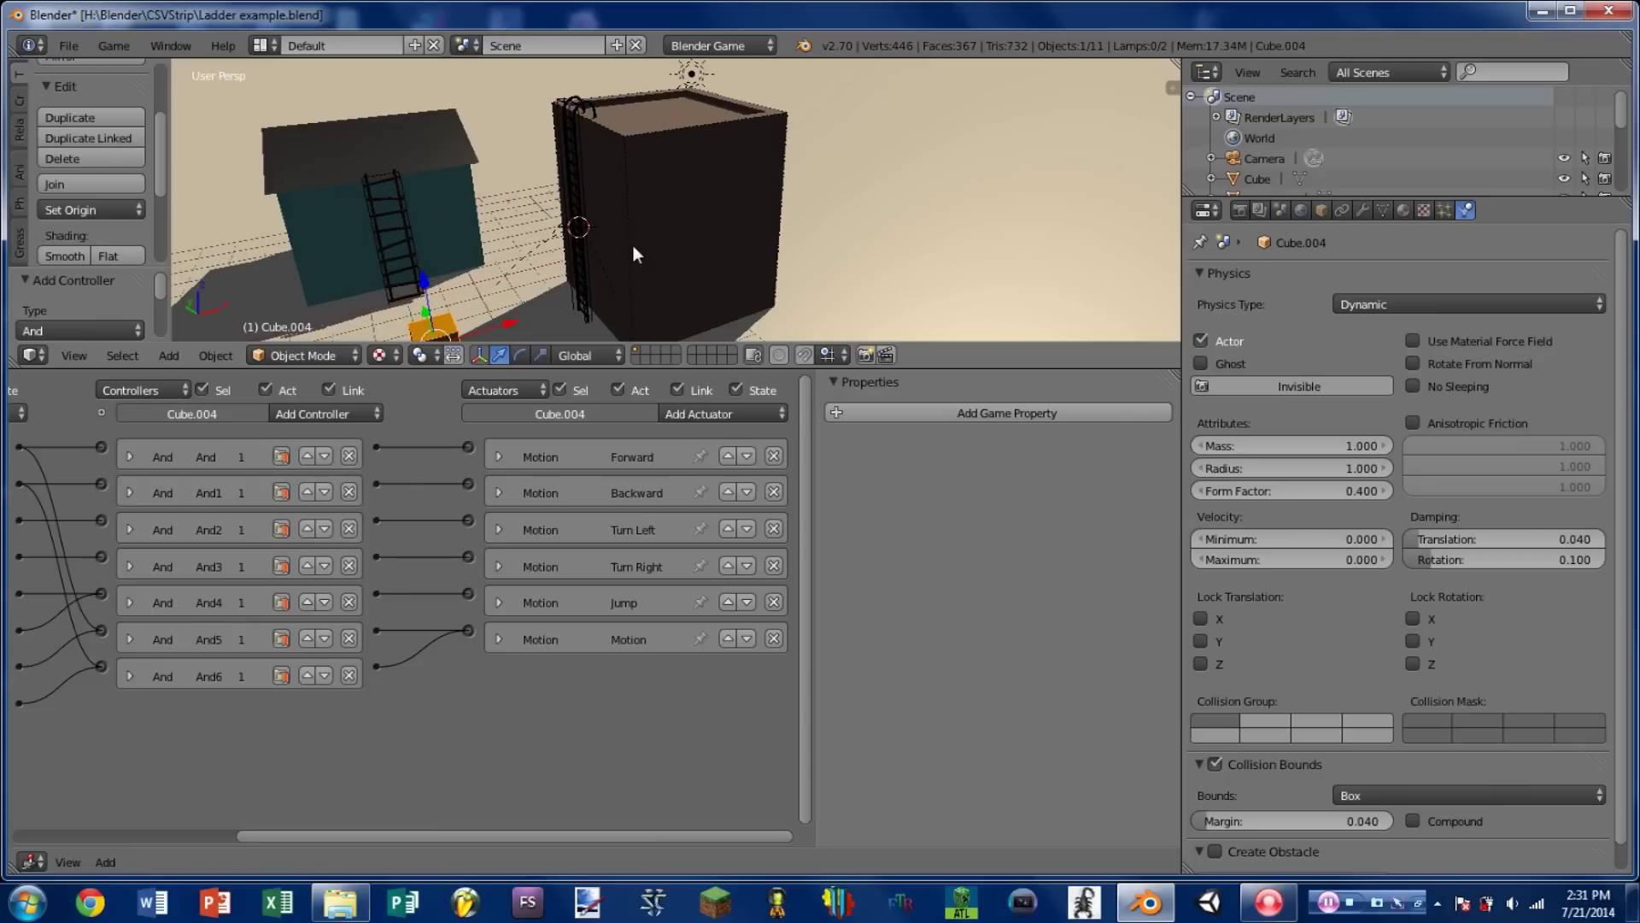
key(shift+a)
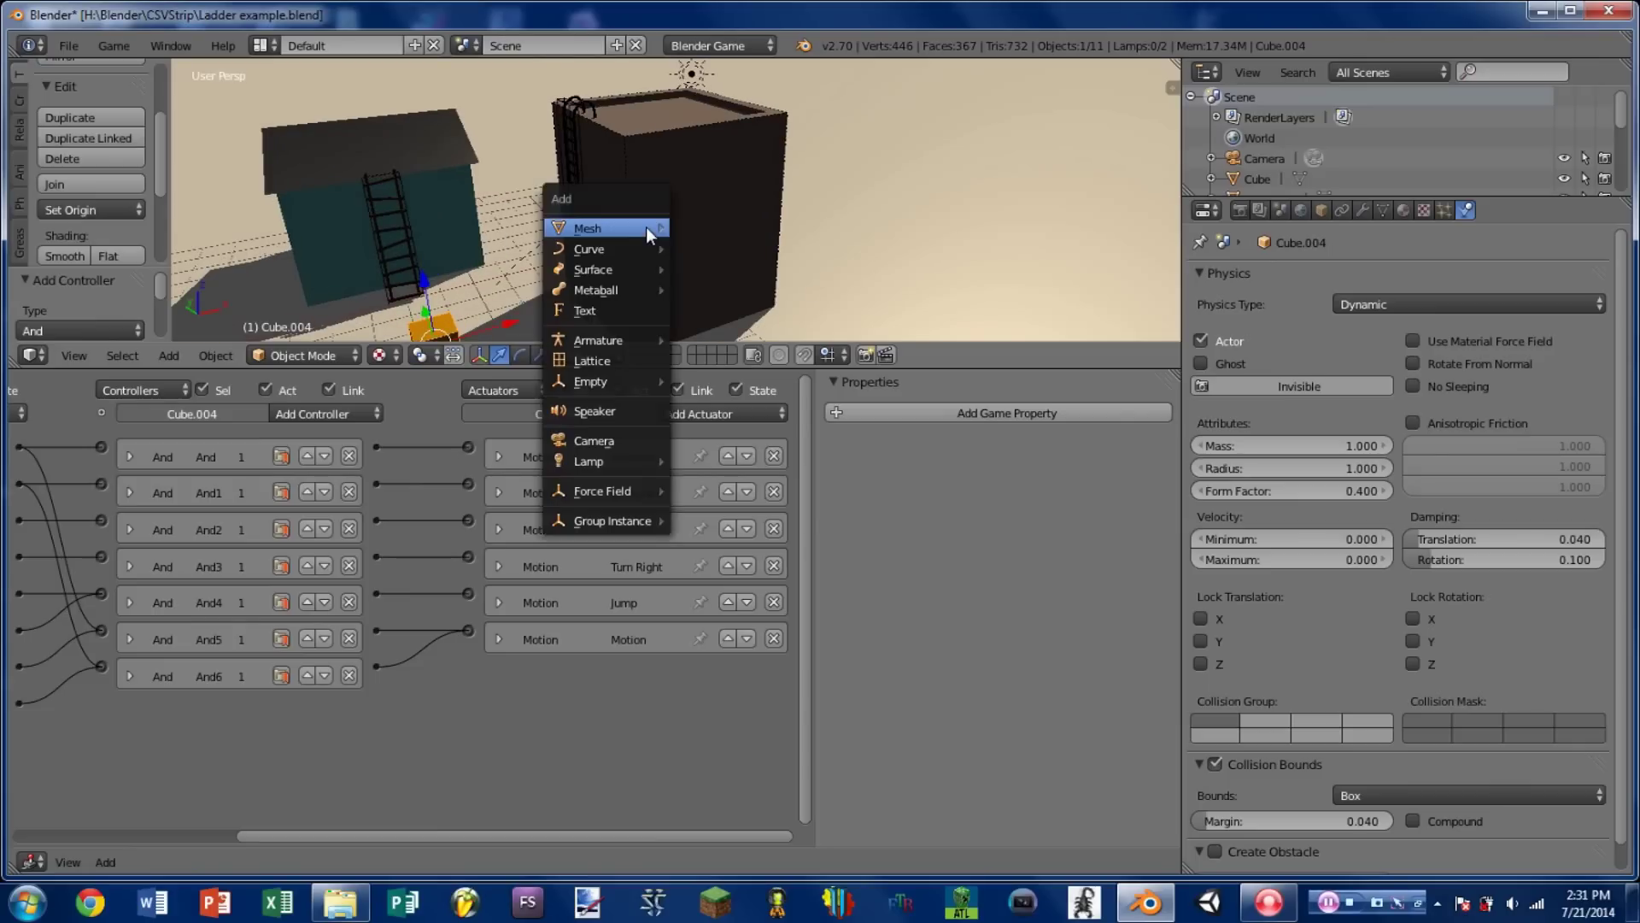
mouse_move(605, 224)
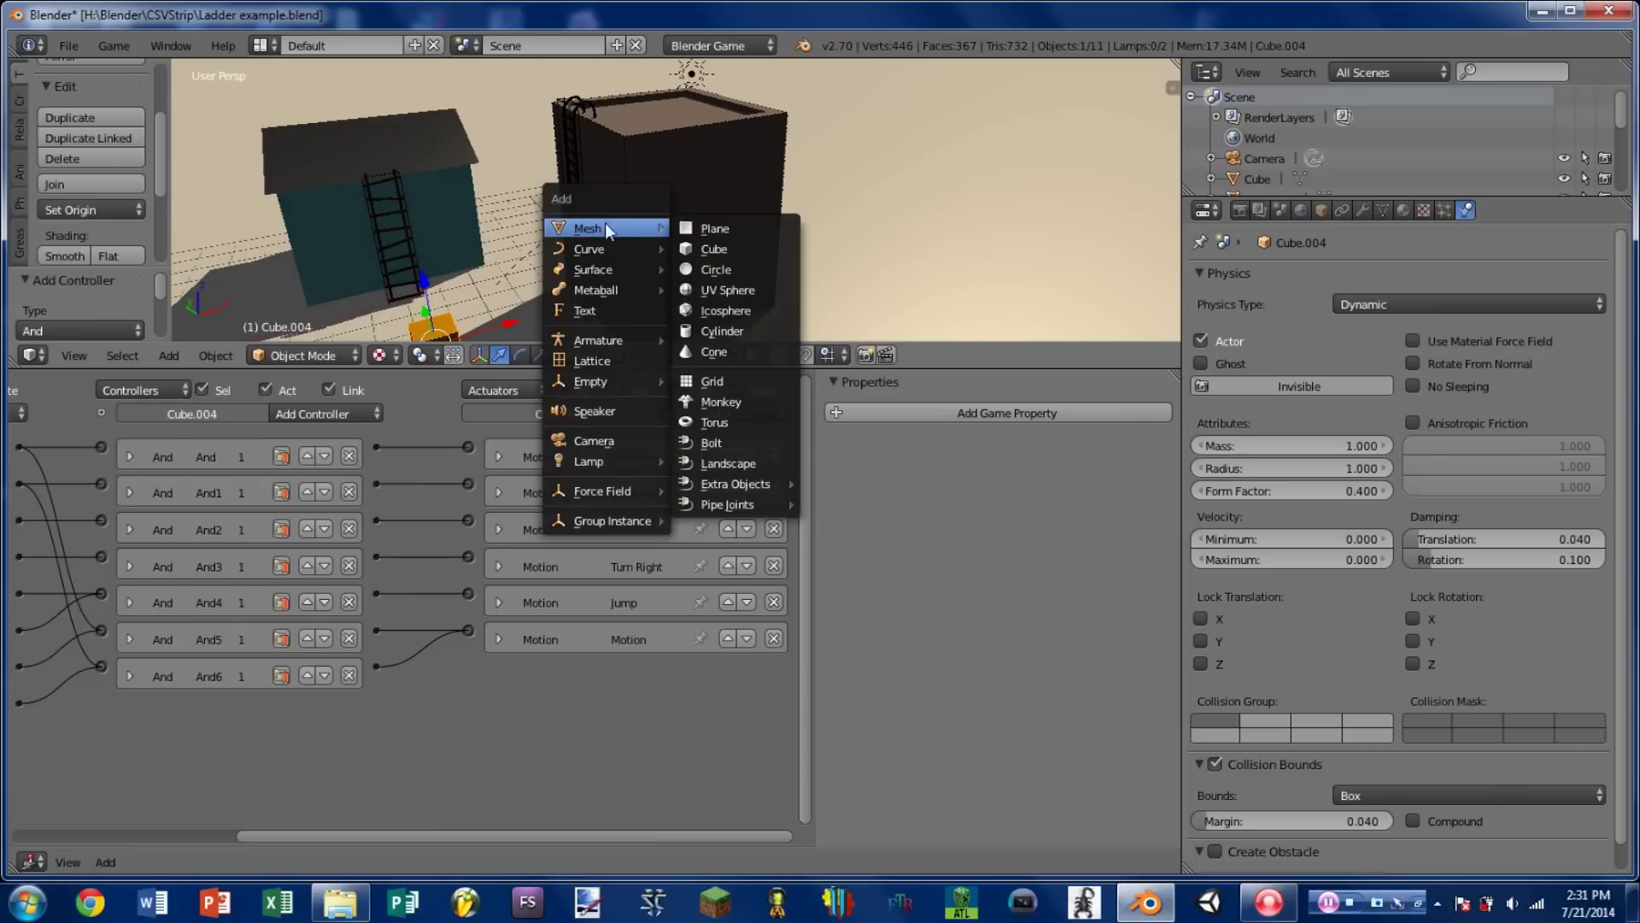
click(726, 229)
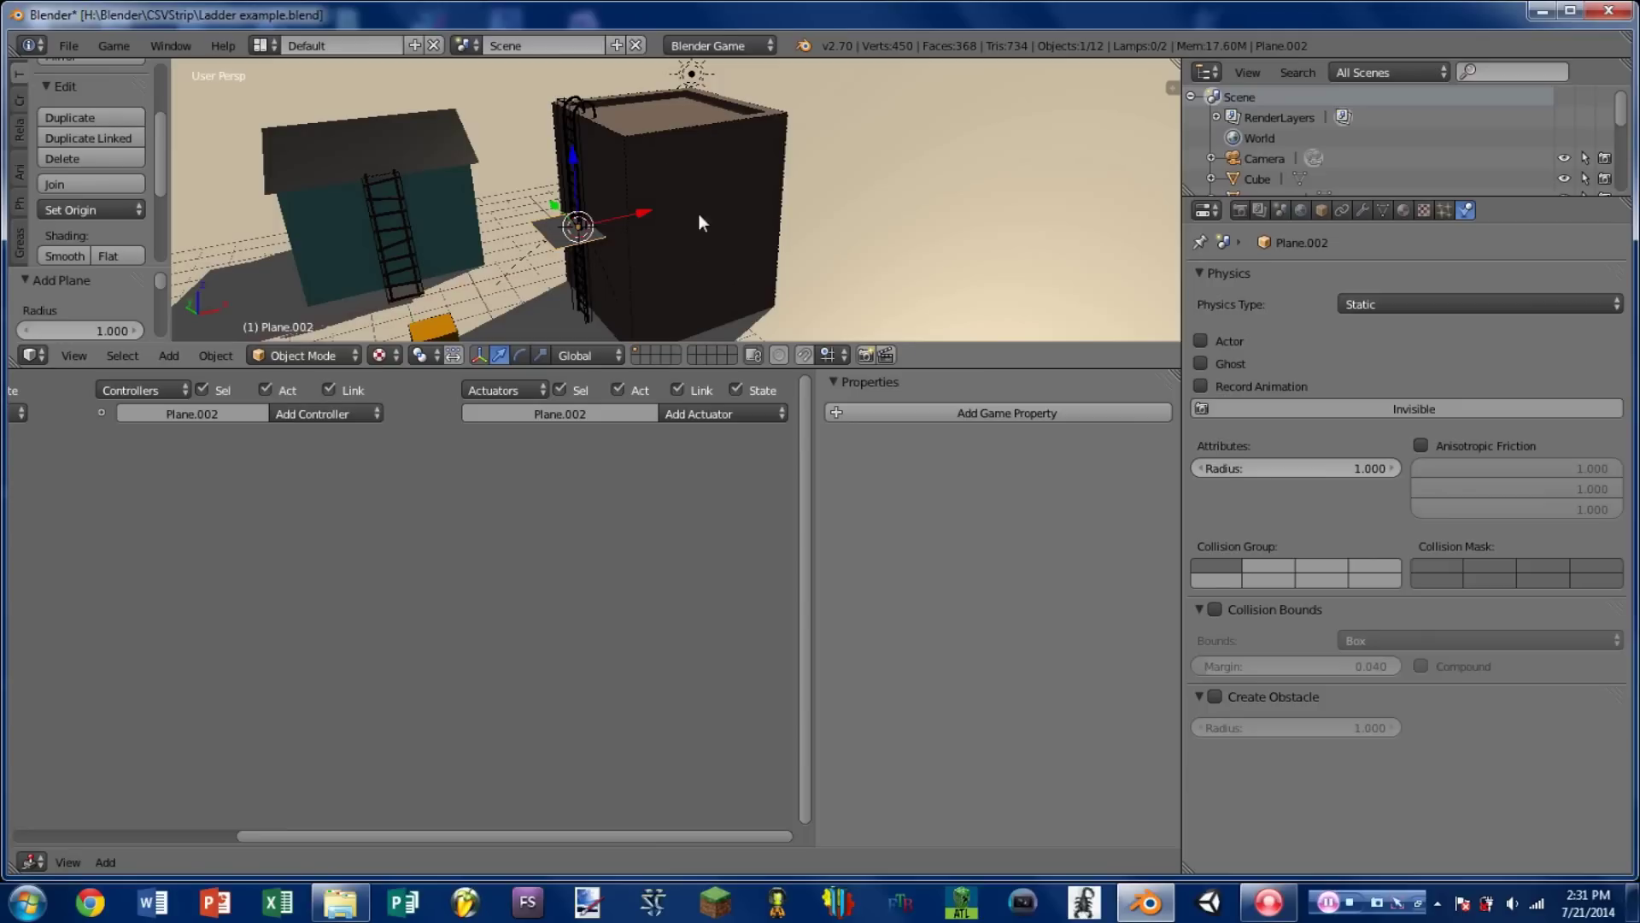
text(ry)
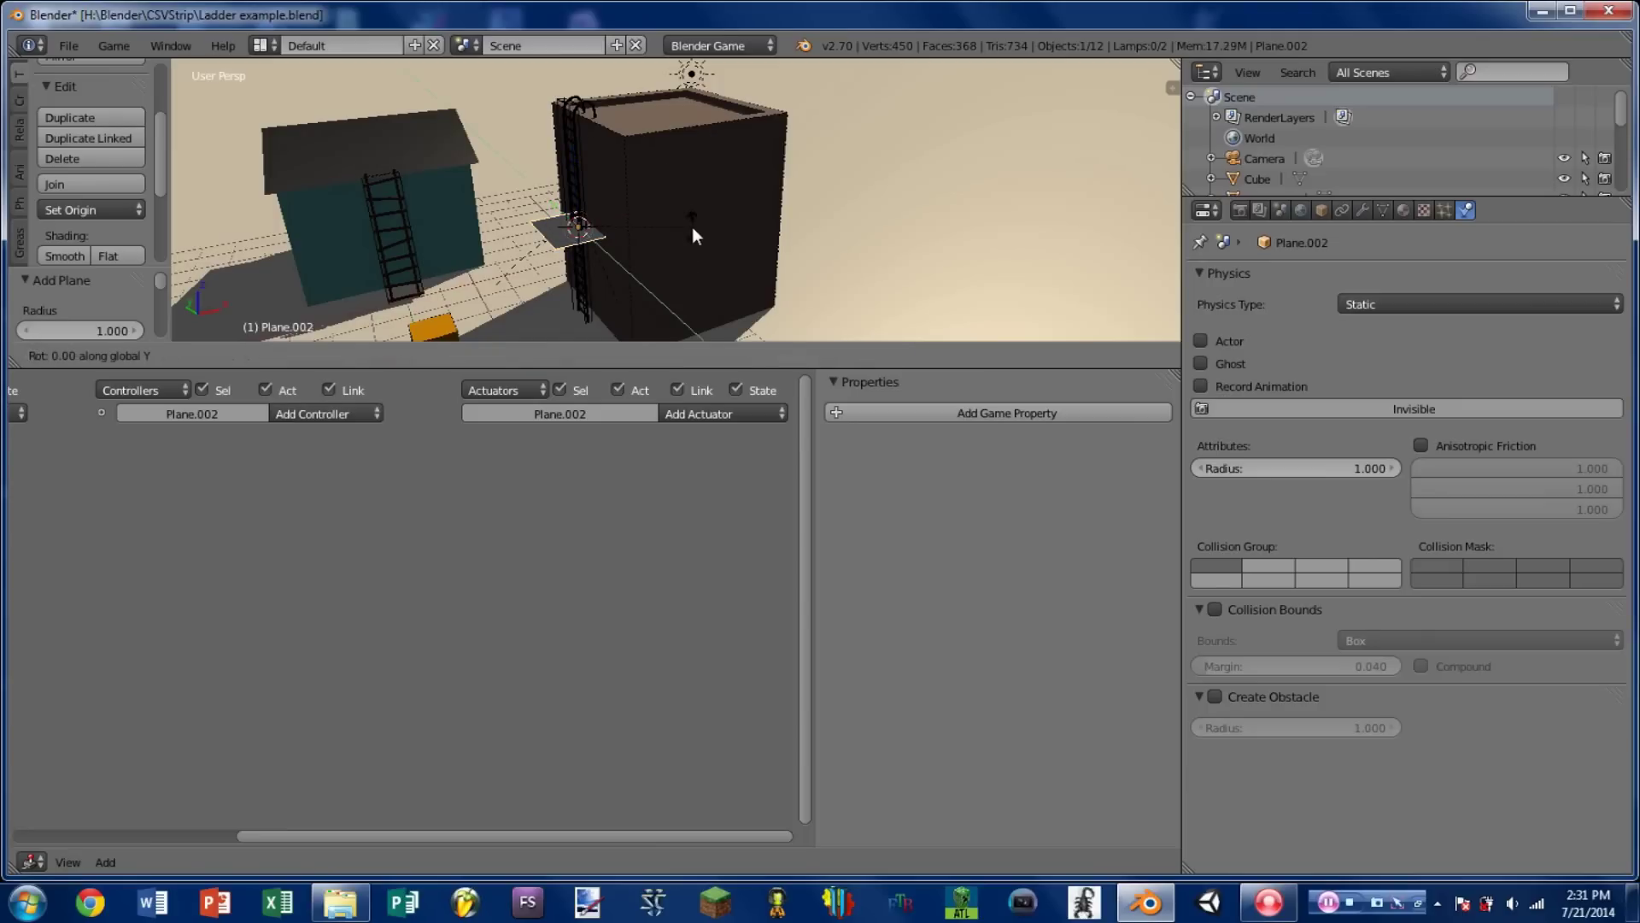
text(90)
key(Return)
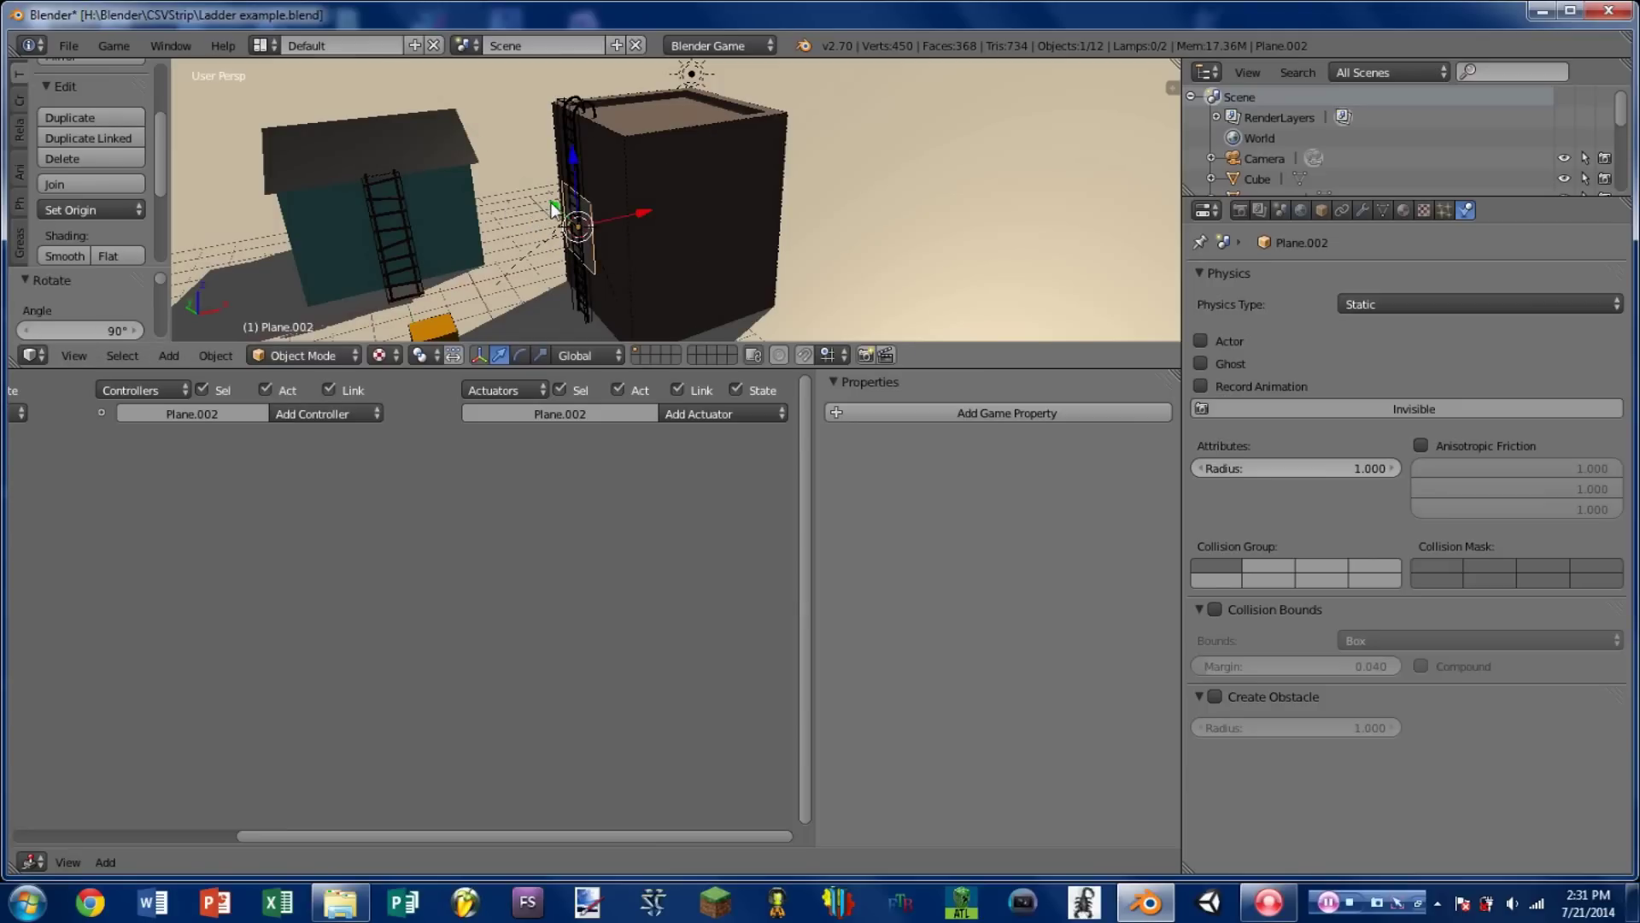
Move the plane in front of the dark building's wide wall and enable Actor and Box Collision Bounds for it
key(g)
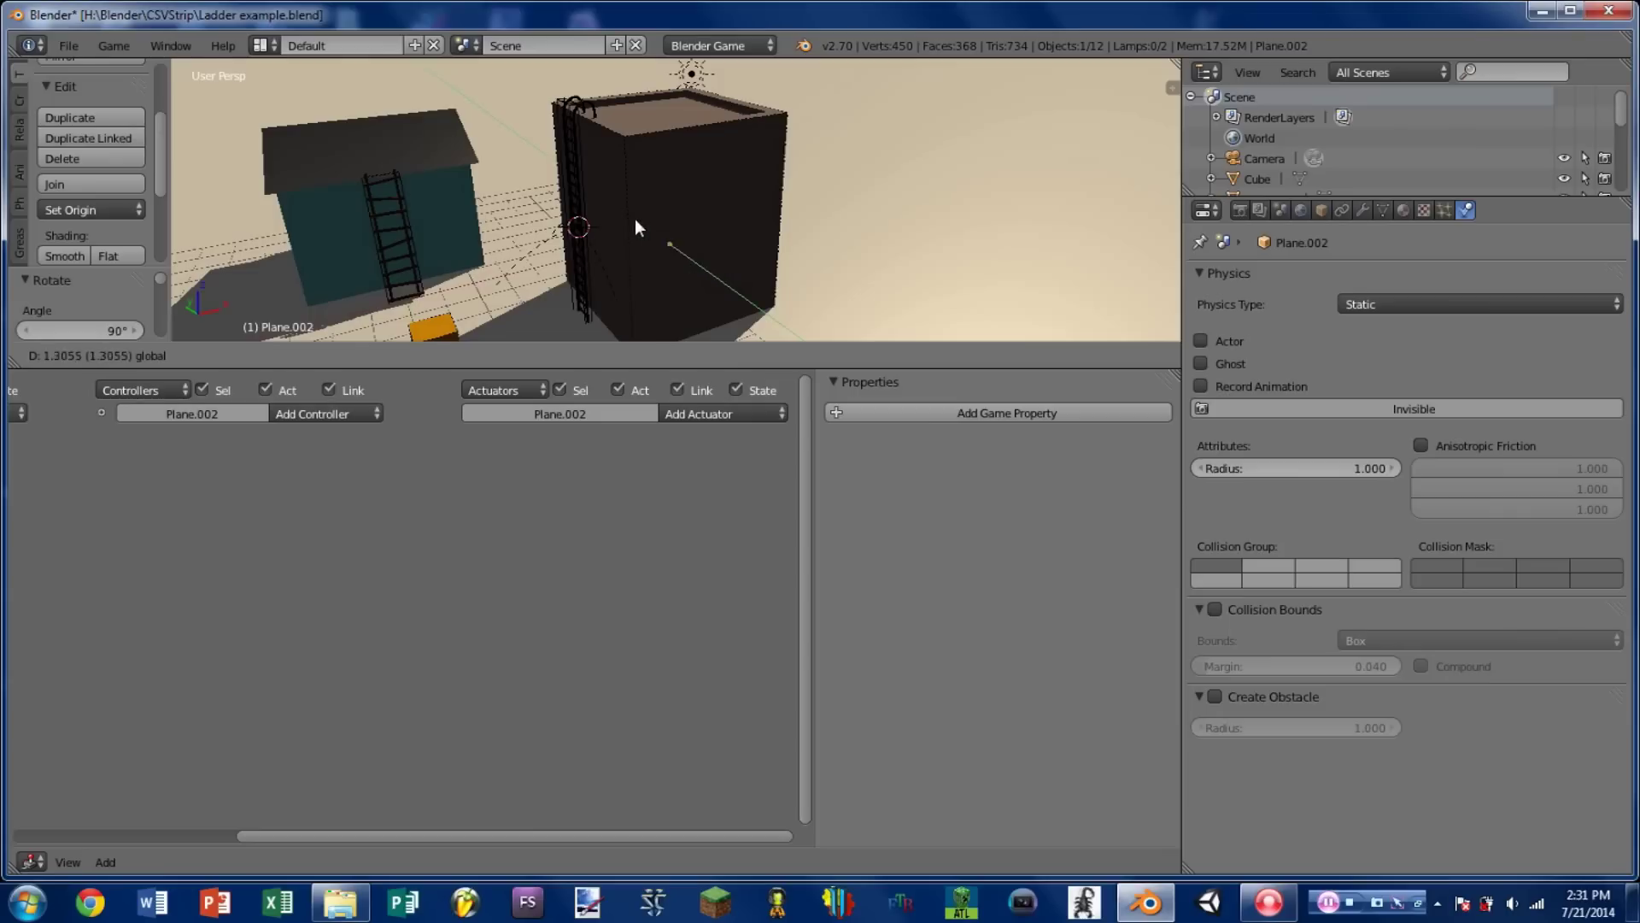
click(646, 215)
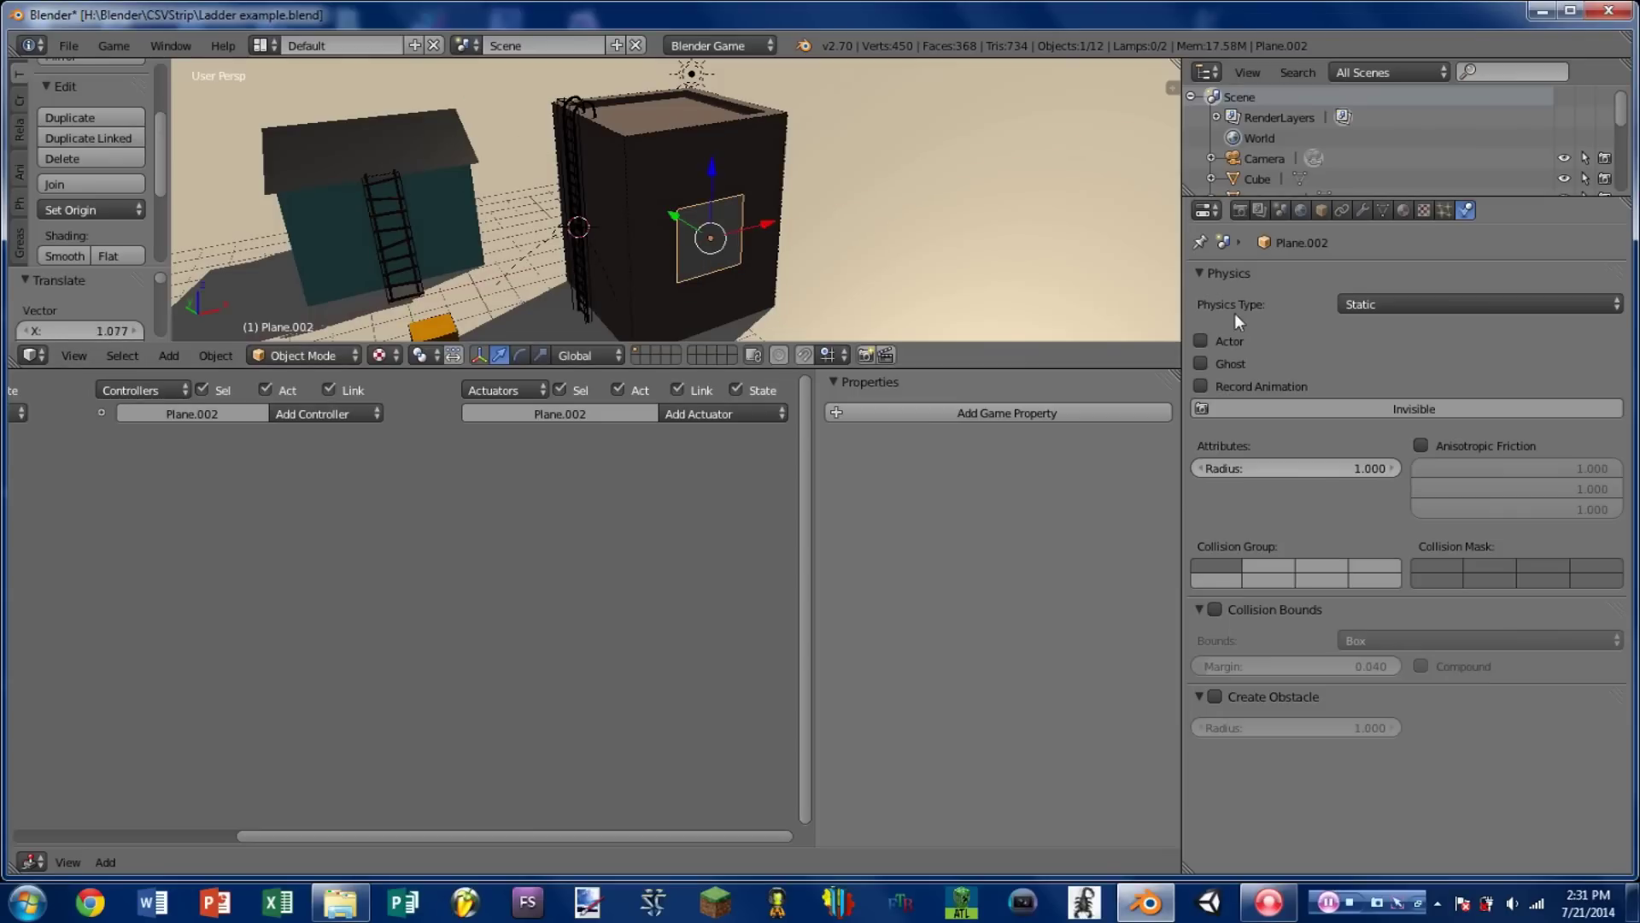
click(1215, 608)
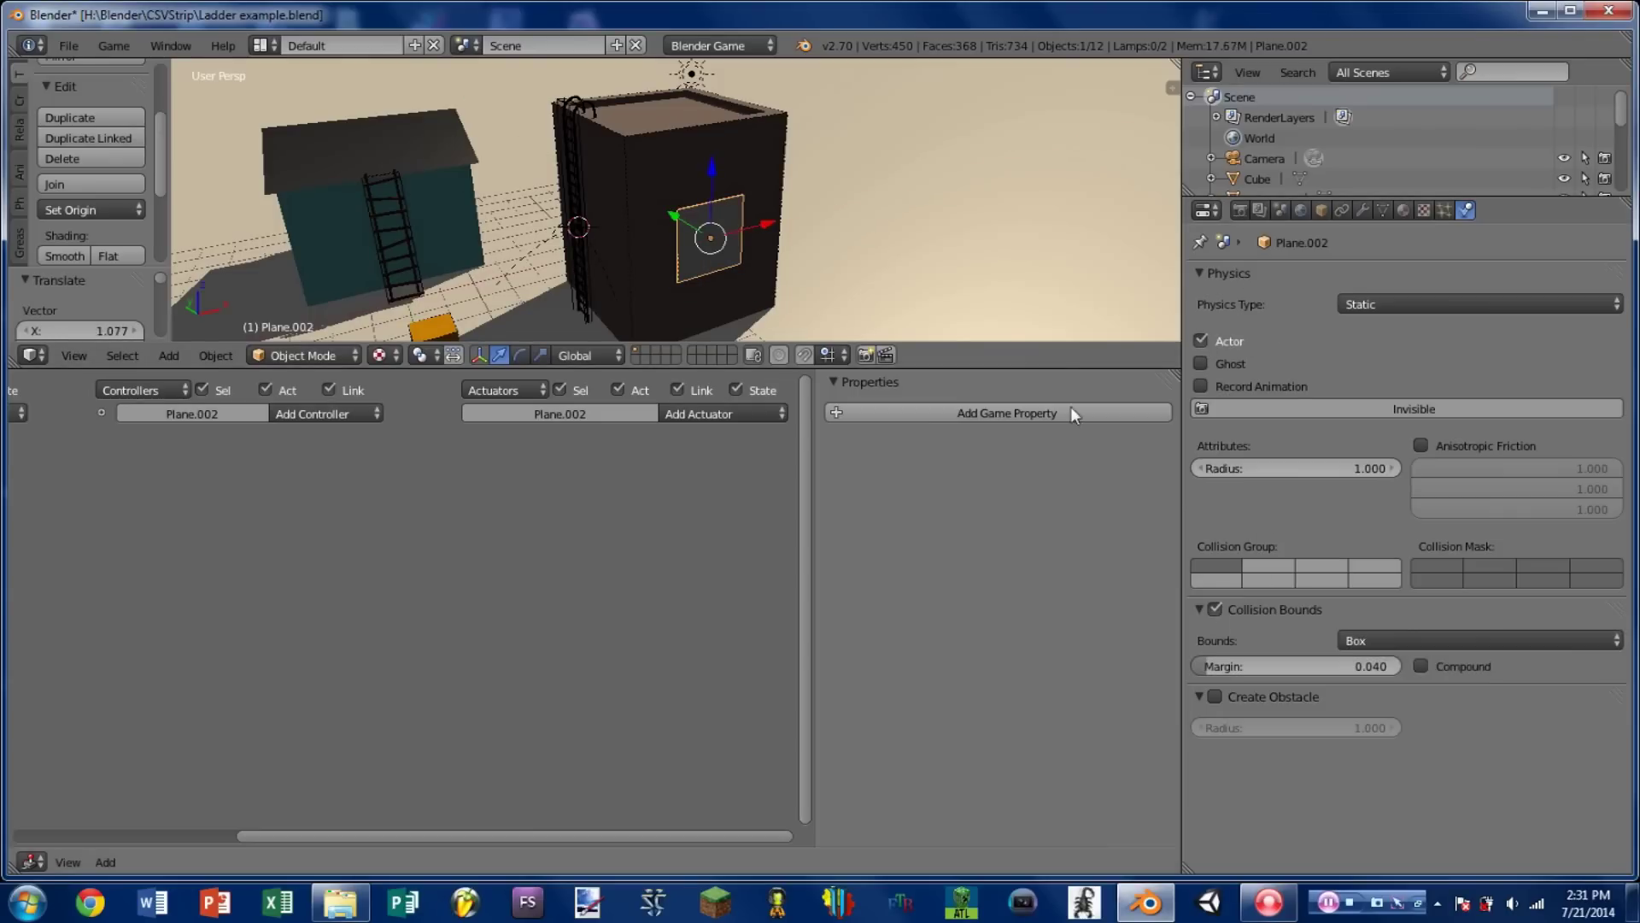
Scale the plane along the Z axis by about 2.6 so it spans most of the wall's height
key(s)
key(z)
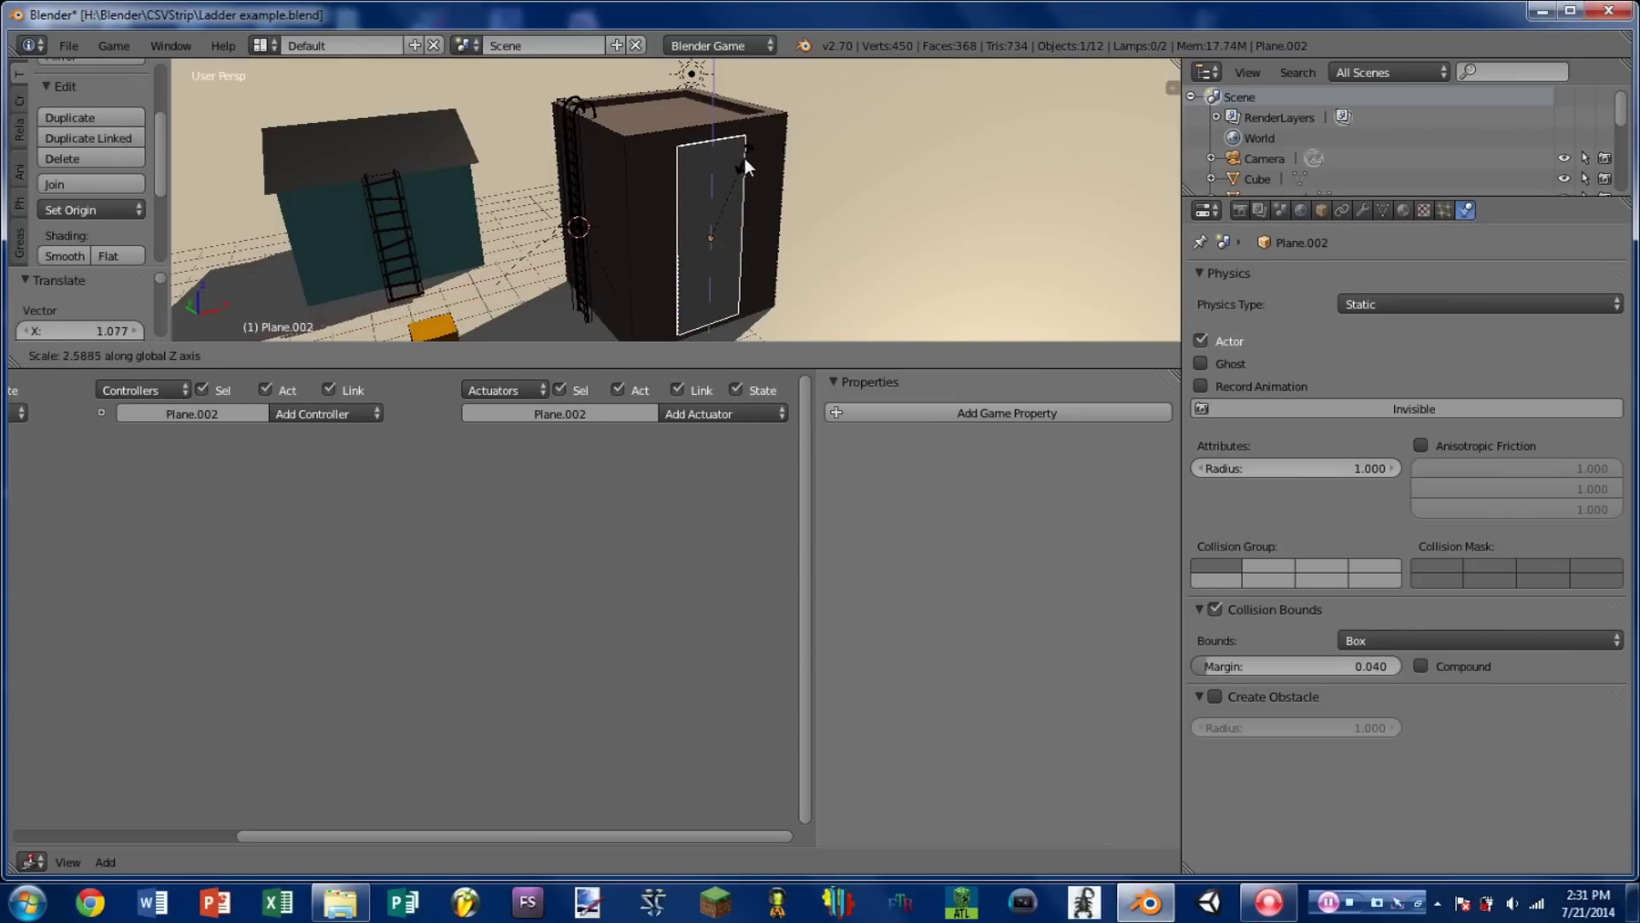
click(741, 152)
Add a game property named "ladder" to the plane
click(957, 412)
double_click(878, 443)
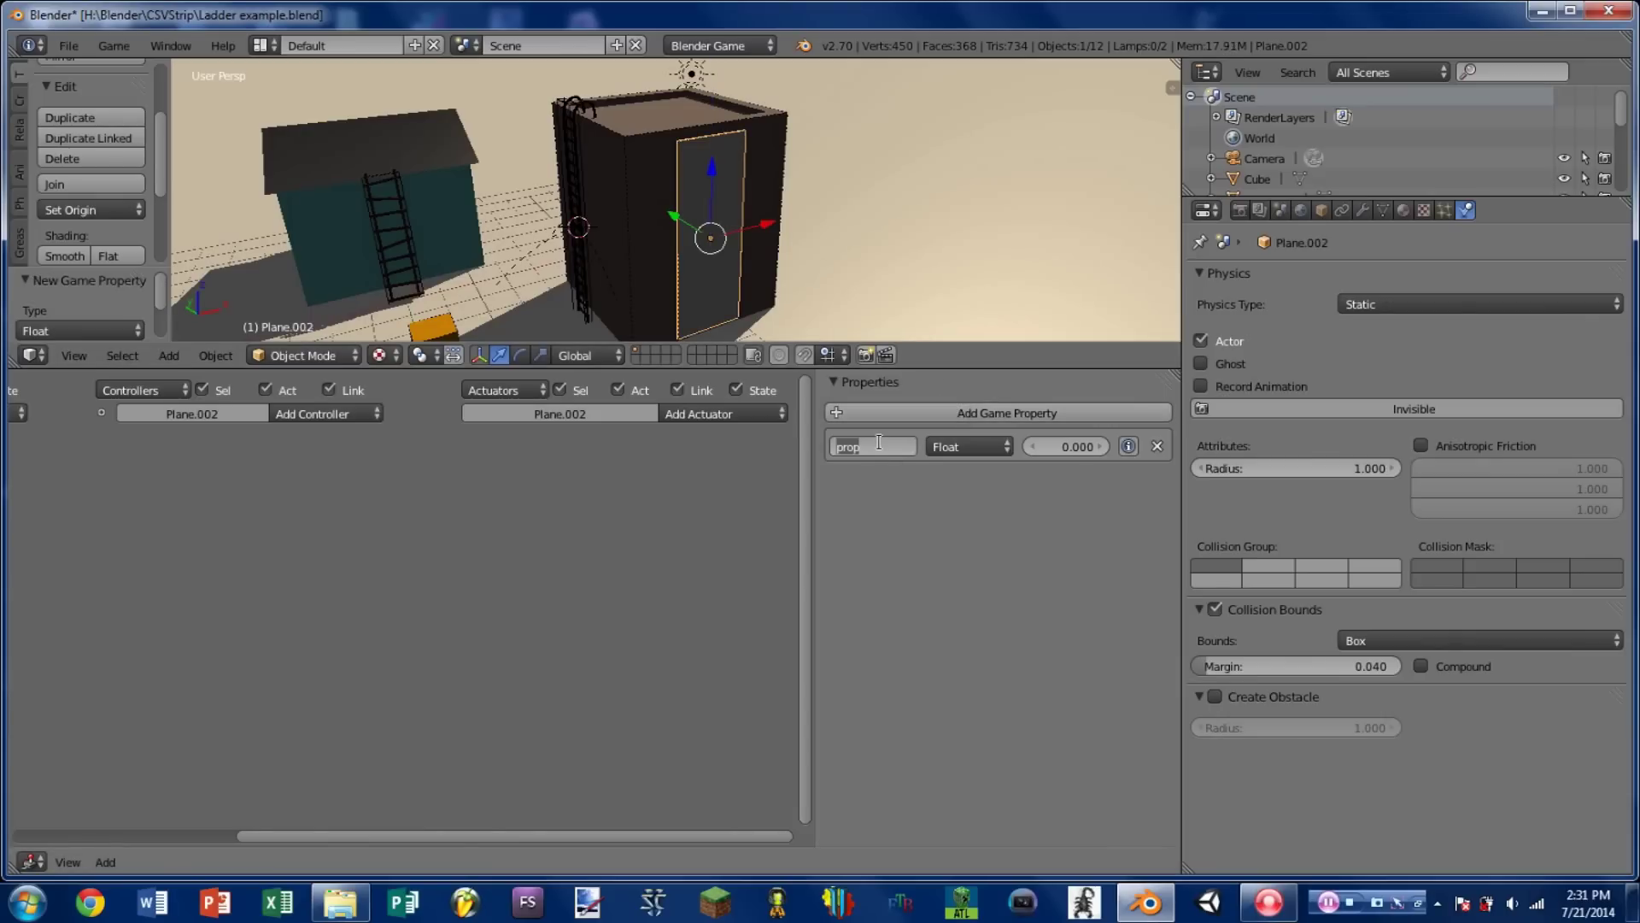
text(ladder)
key(Return)
Run the game and drive the cube forward to test climbing with the new wall plane in place
key(p)
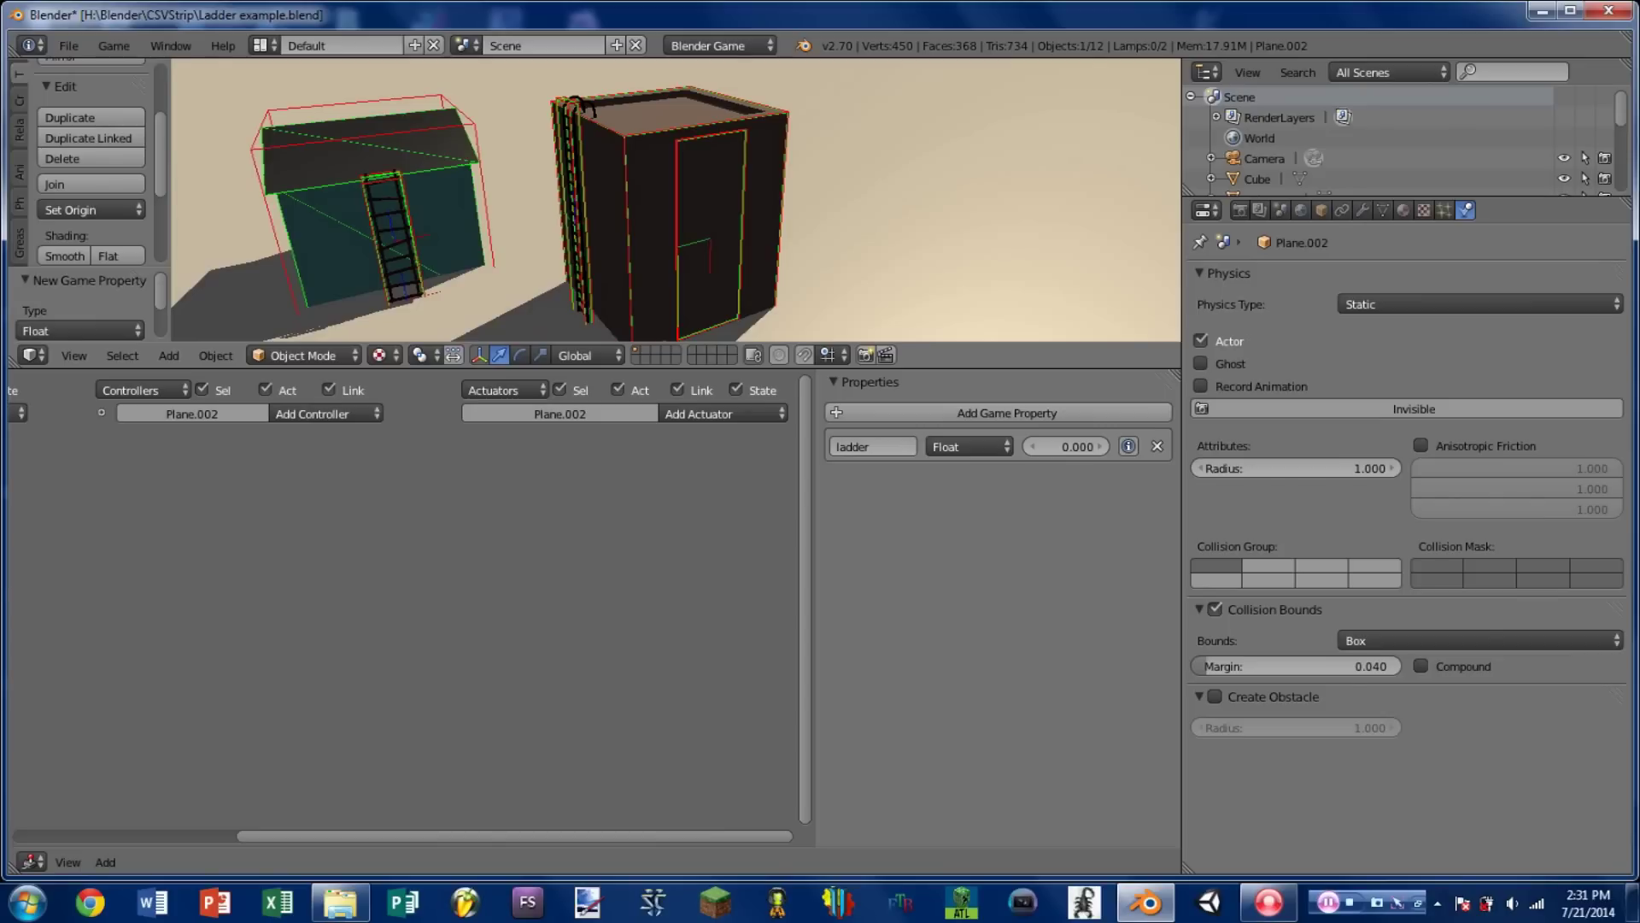
key(w)
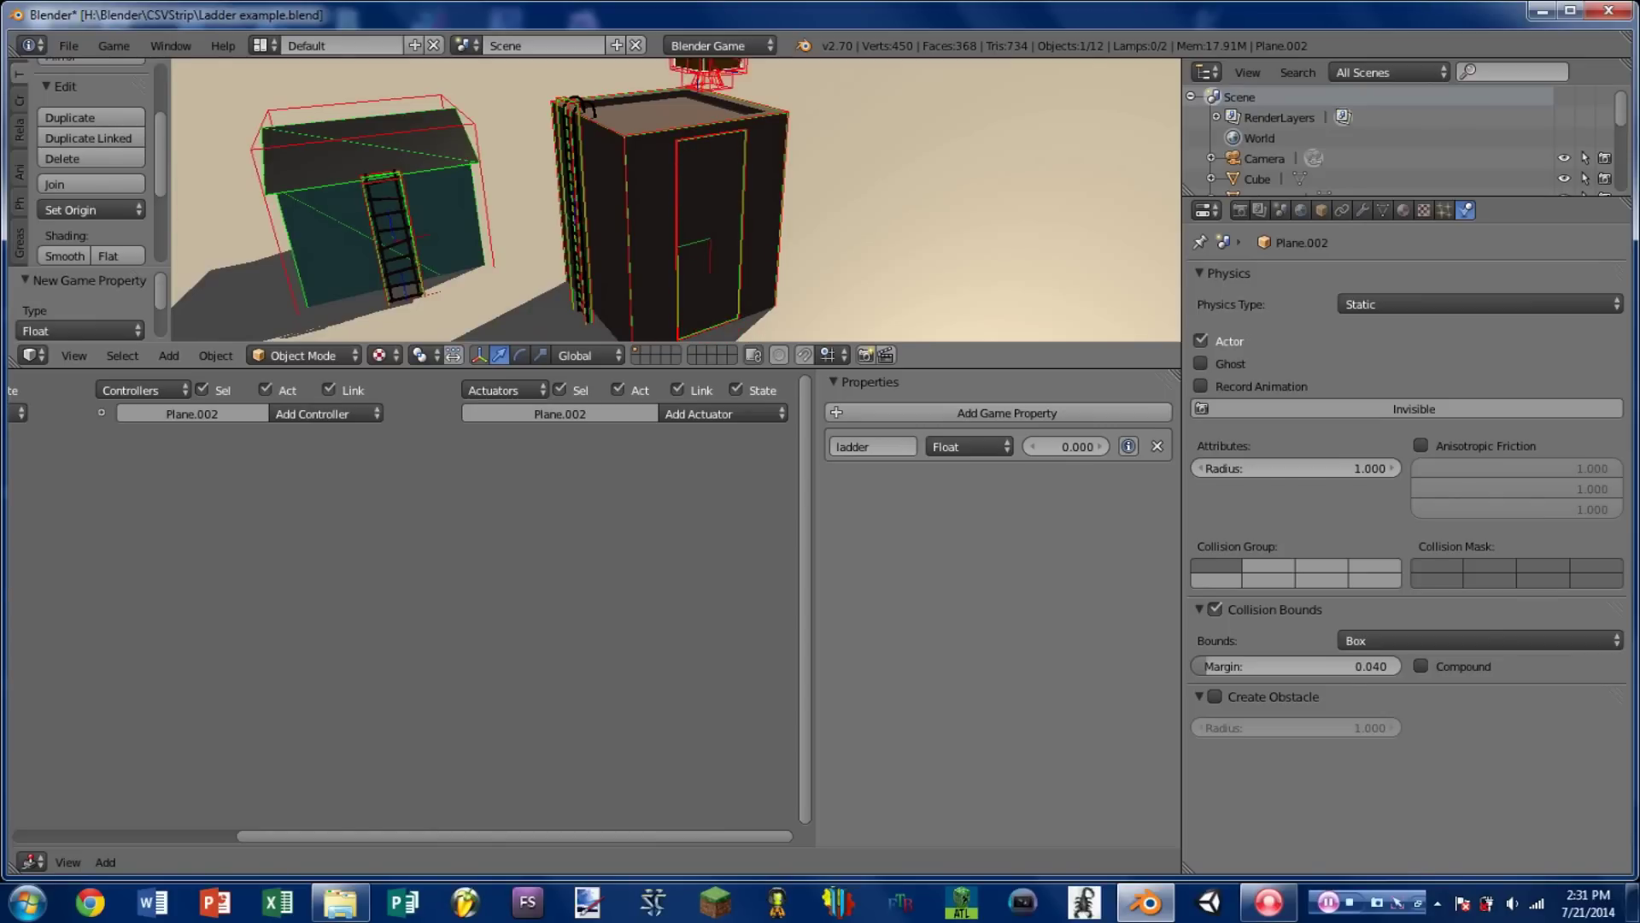